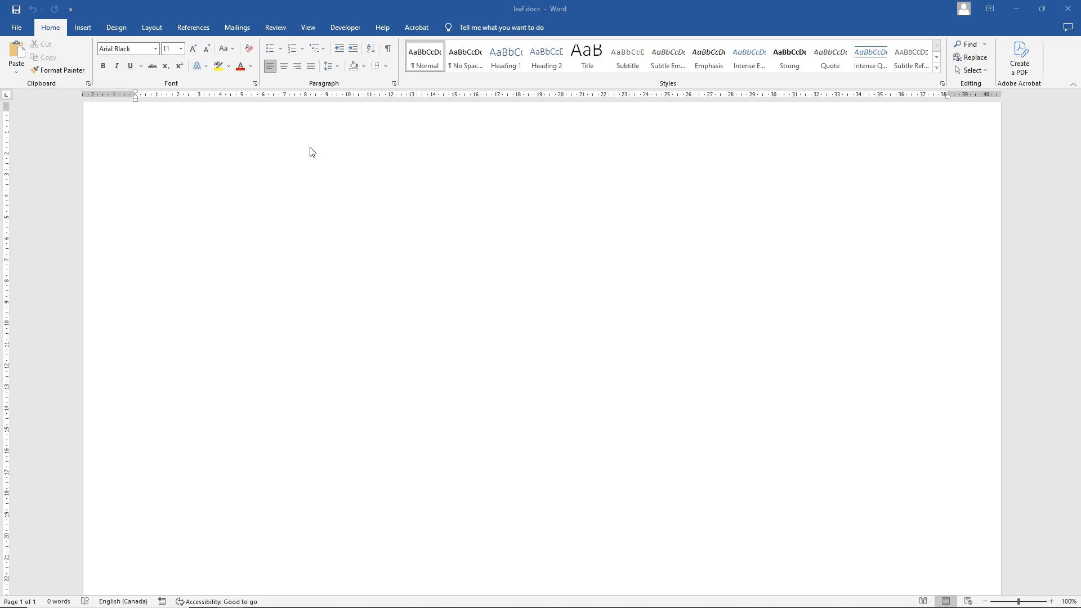
# Step: Draw an oval about 11.27 cm high and 5.56 cm wide and place it mid-page, tilted clockwise
pyautogui.click(84, 28)
pyautogui.click(155, 53)
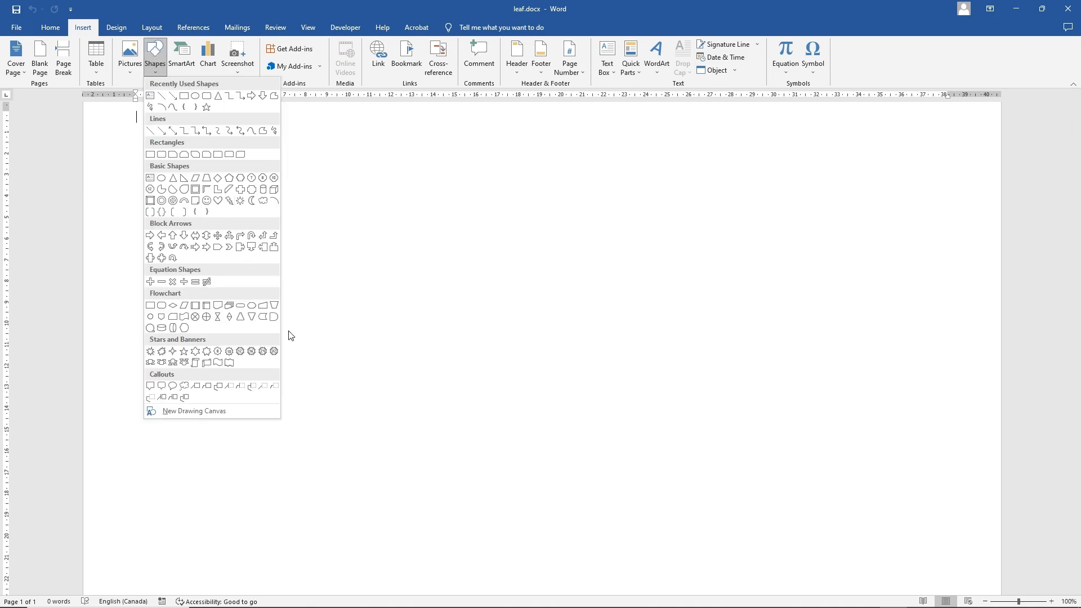
pyautogui.click(197, 97)
pyautogui.moveTo(514, 203)
pyautogui.mouseDown()
pyautogui.moveTo(569, 389)
pyautogui.moveTo(629, 428)
pyautogui.moveTo(584, 420)
pyautogui.moveTo(639, 312)
pyautogui.moveTo(635, 440)
pyautogui.mouseUp()
pyautogui.moveTo(578, 180); pyautogui.dragTo(694, 245)
pyautogui.moveTo(615, 306); pyautogui.dragTo(529, 321)
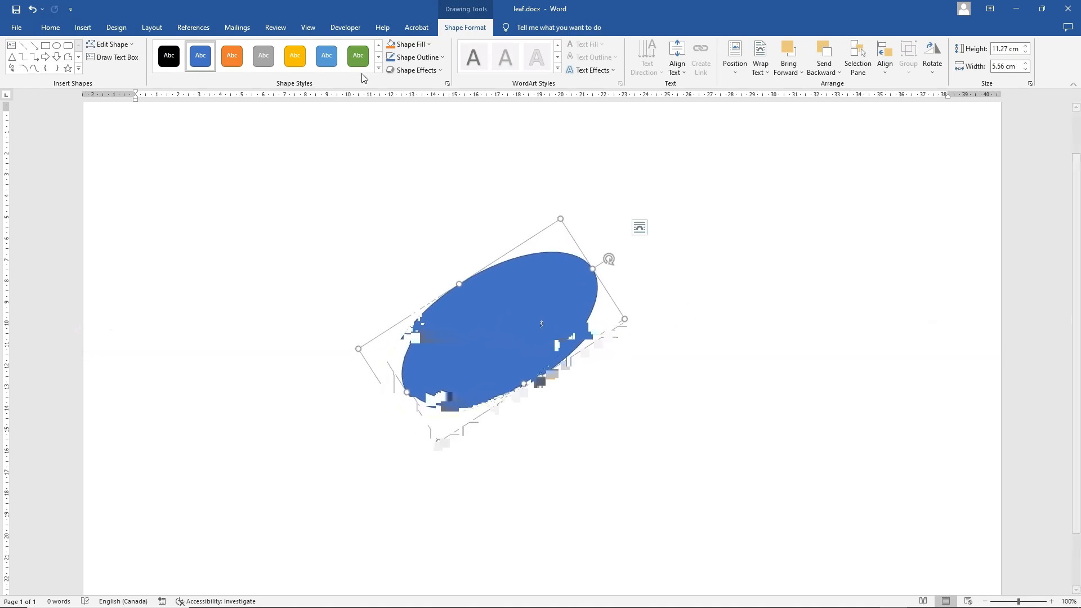
# Step: Give the oval the solid green shape style and the first dark-variation gradient fill
pyautogui.click(358, 56)
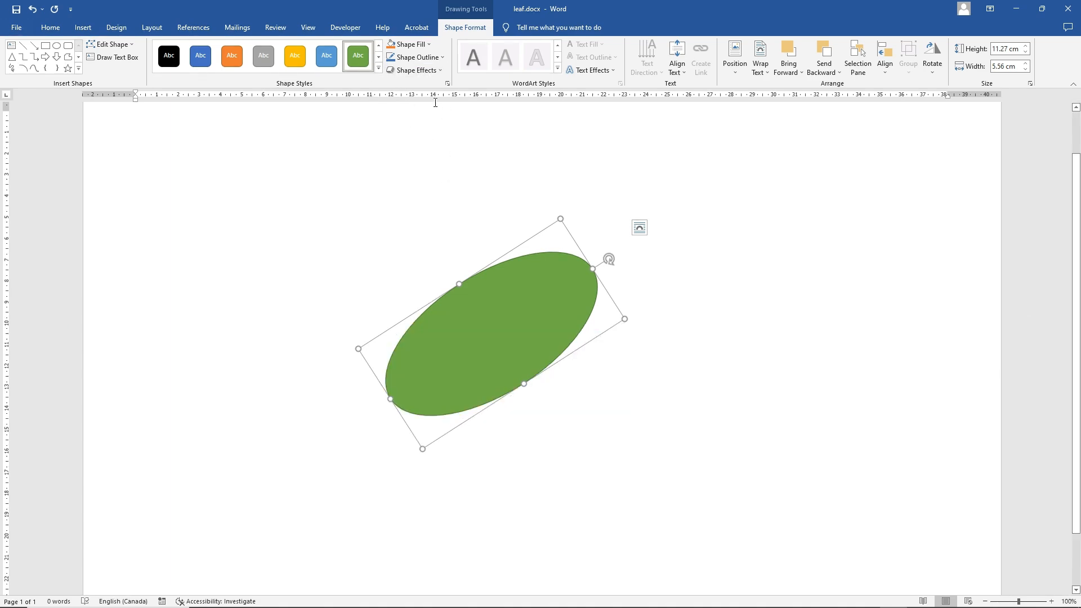
pyautogui.click(409, 45)
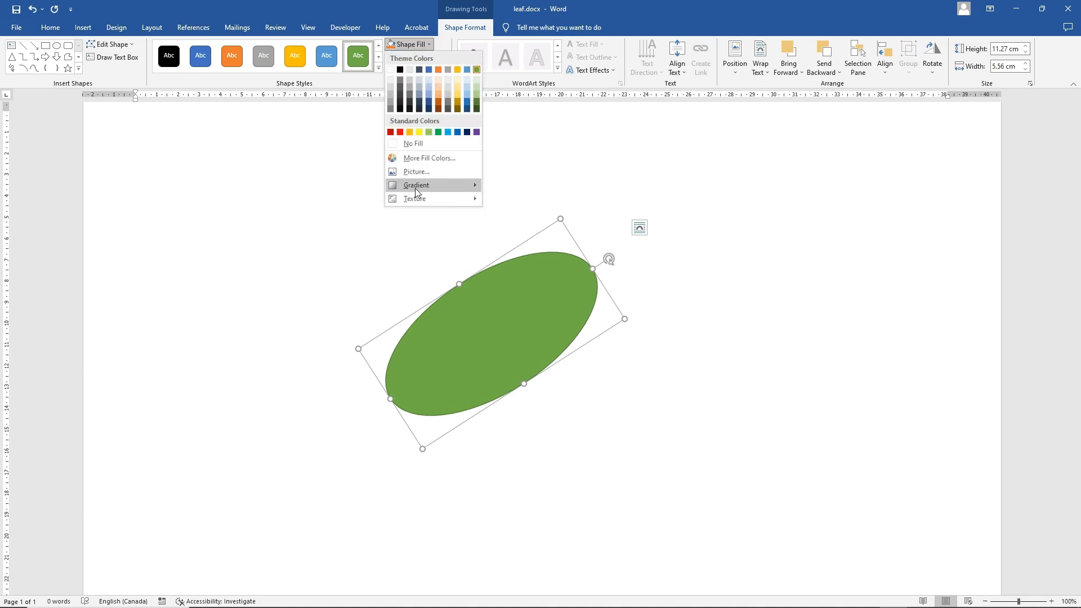
pyautogui.moveTo(416, 188)
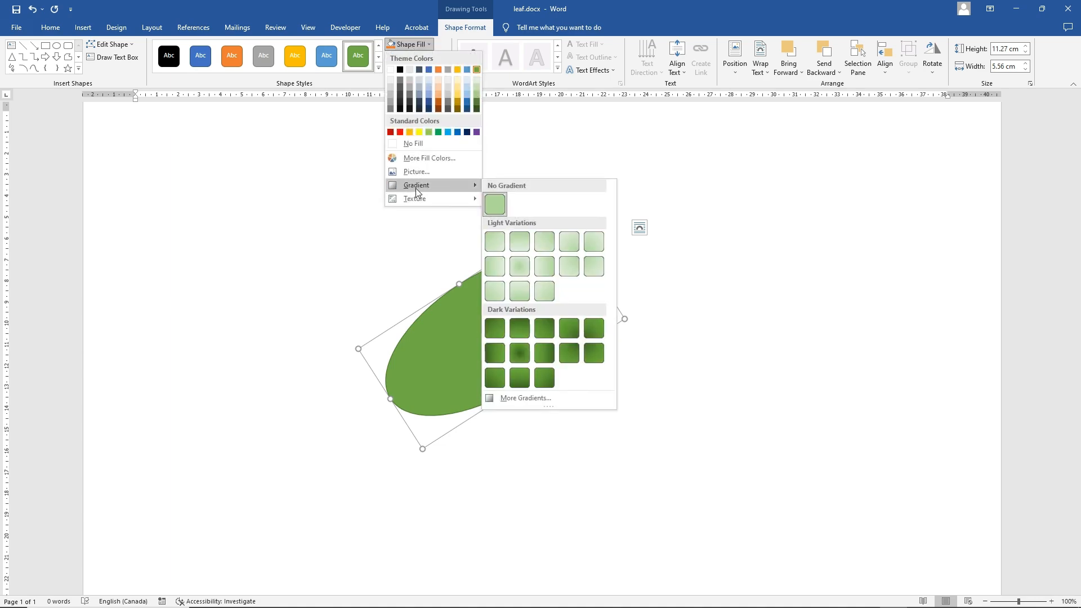
pyautogui.click(492, 327)
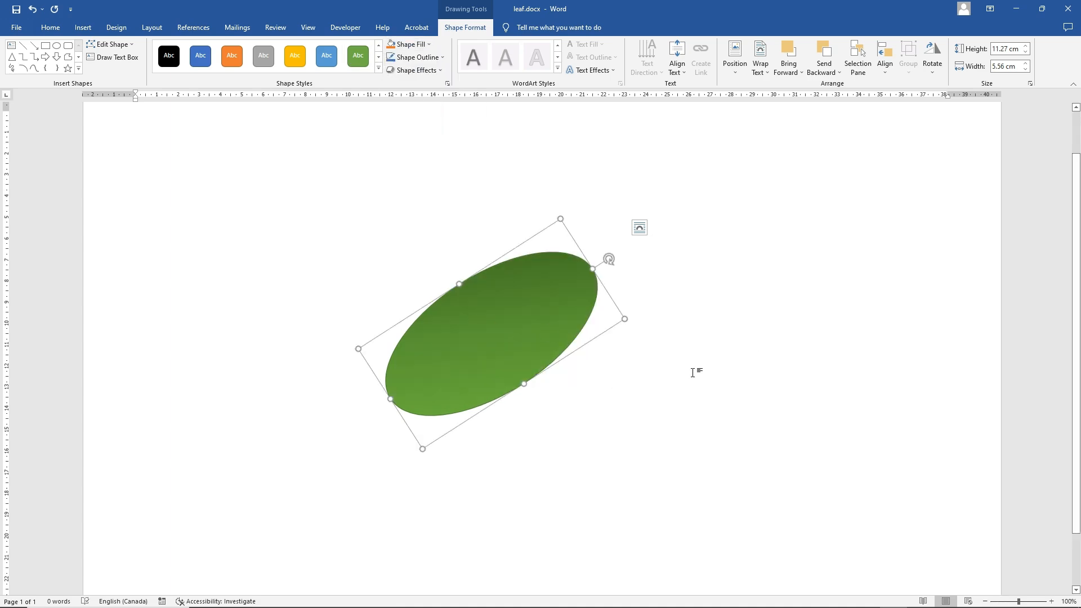
# Step: Set the oval's outline to a dark green theme shade with a 1½ pt weight
pyautogui.click(426, 61)
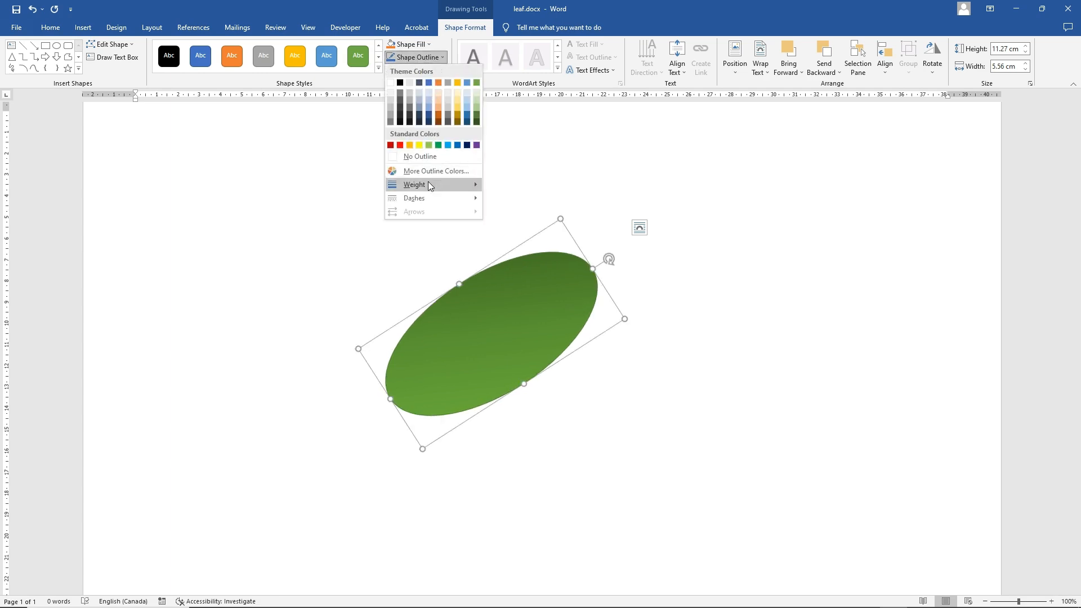
pyautogui.moveTo(428, 182)
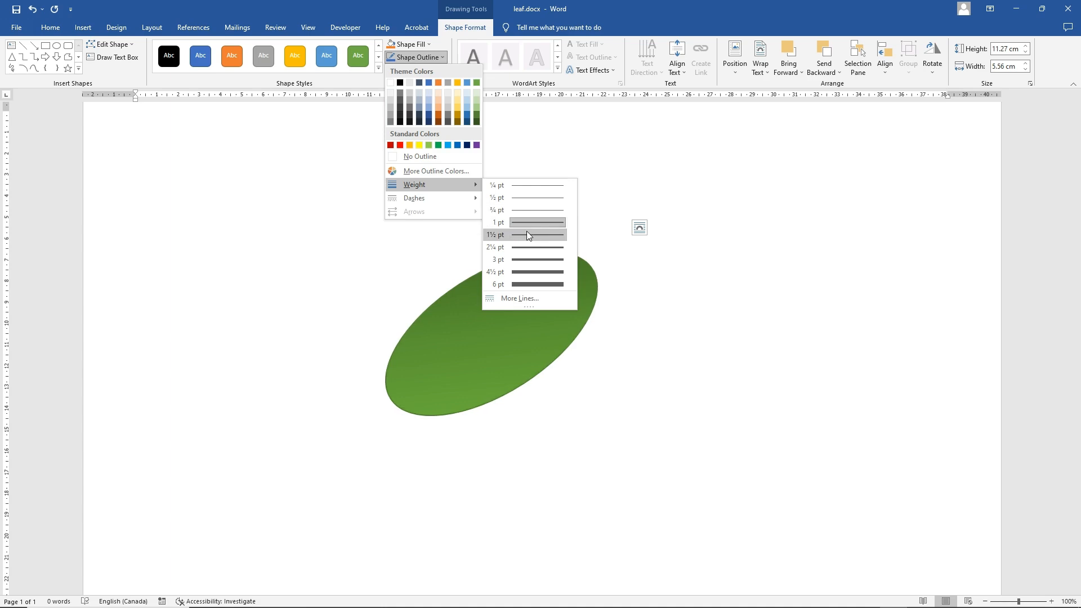
pyautogui.click(476, 117)
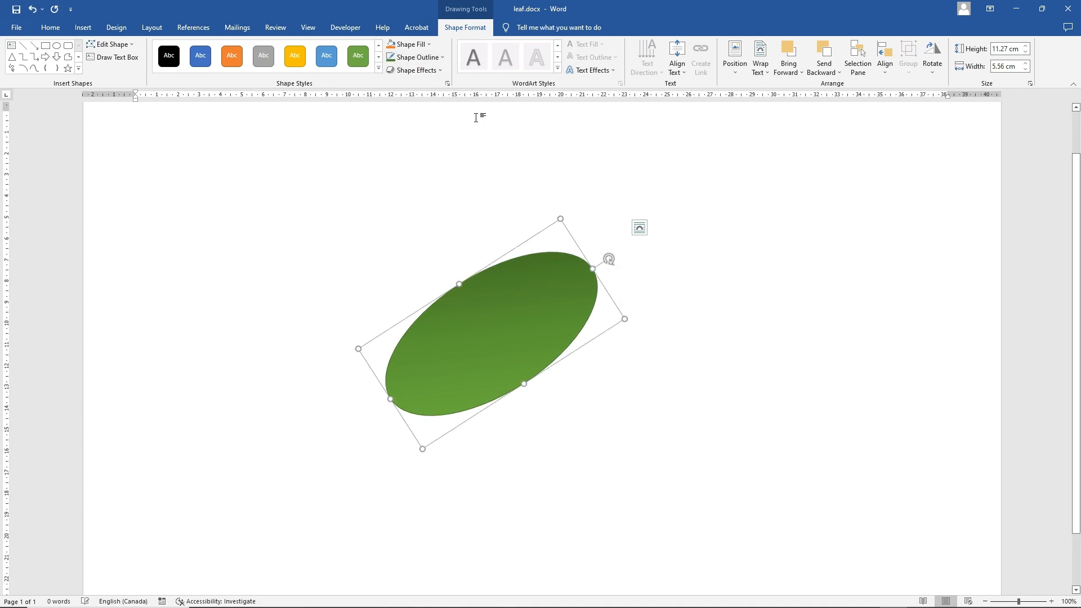
pyautogui.click(417, 57)
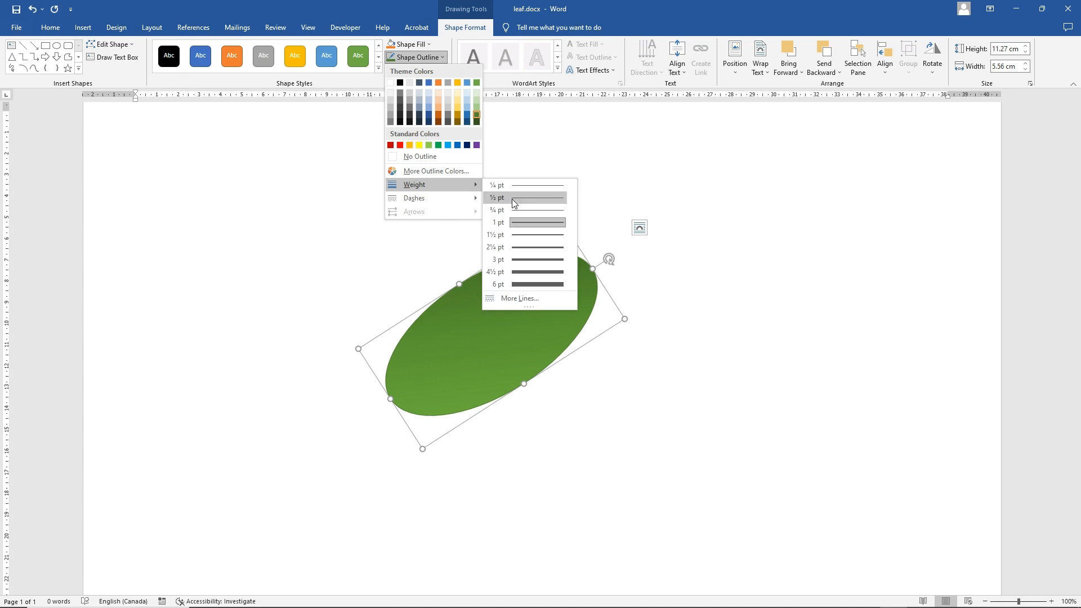
pyautogui.click(539, 233)
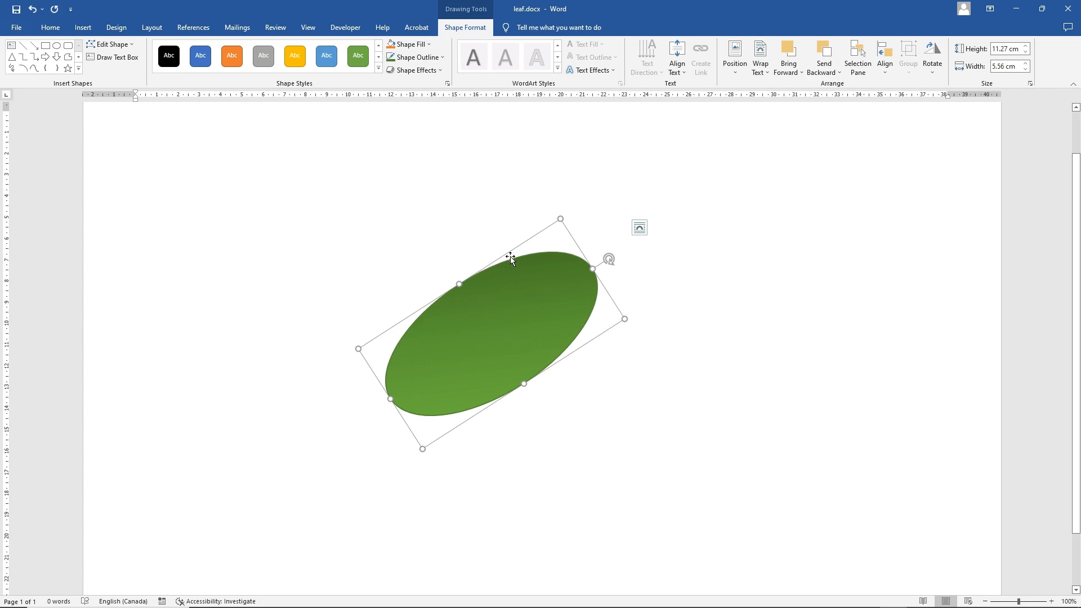
# Step: Enlarge the oval to about 11.44 × 5.69 cm and add edit points on its left and bottom edges
pyautogui.moveTo(563, 218); pyautogui.dragTo(562, 215)
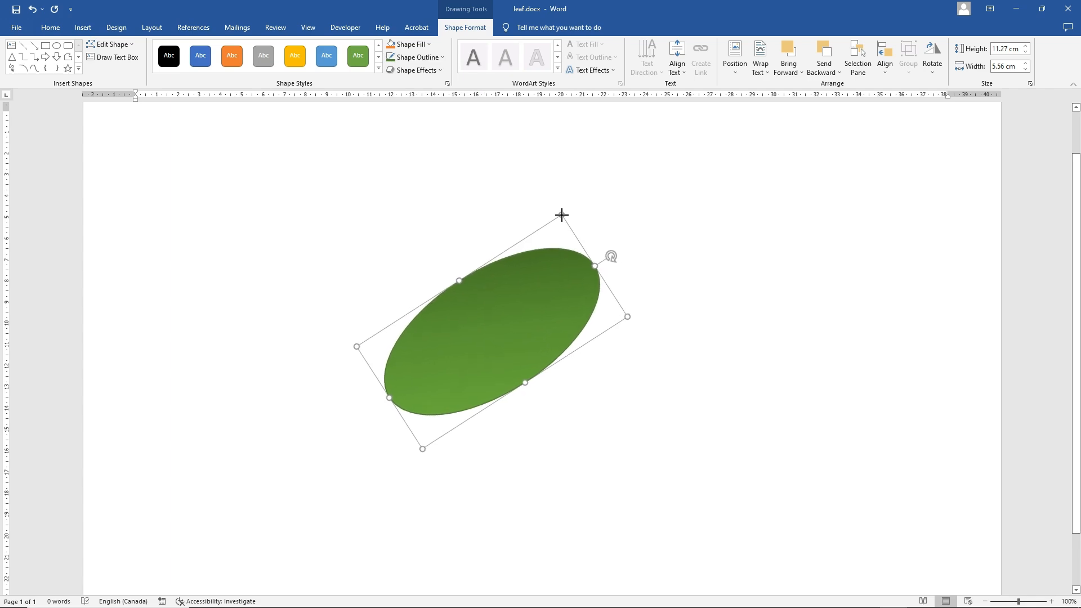
pyautogui.rightClick(536, 266)
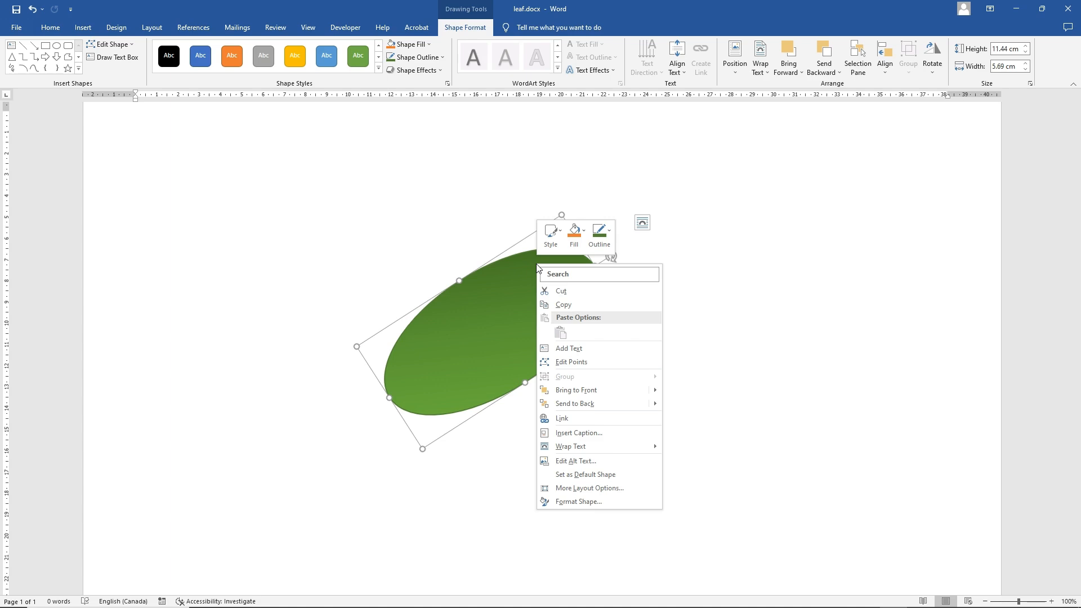
pyautogui.click(573, 362)
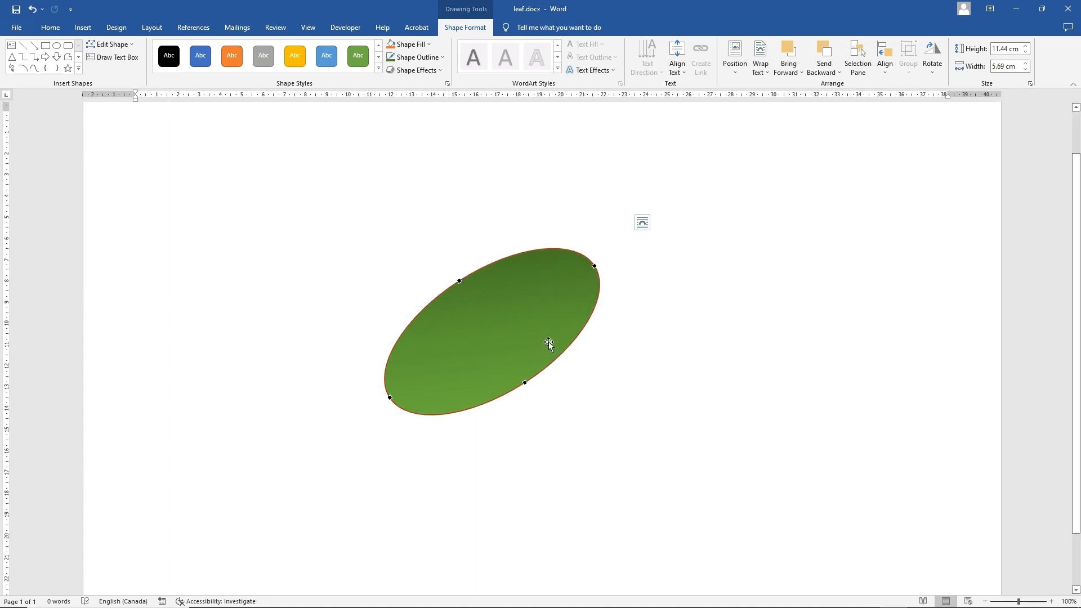
pyautogui.rightClick(394, 346)
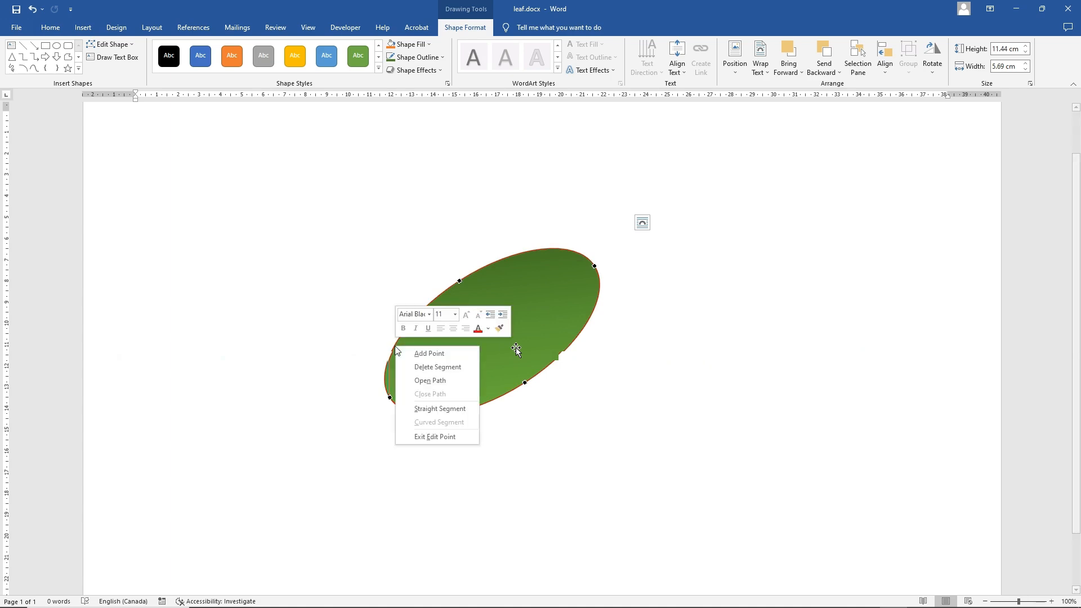
pyautogui.click(424, 355)
pyautogui.rightClick(456, 404)
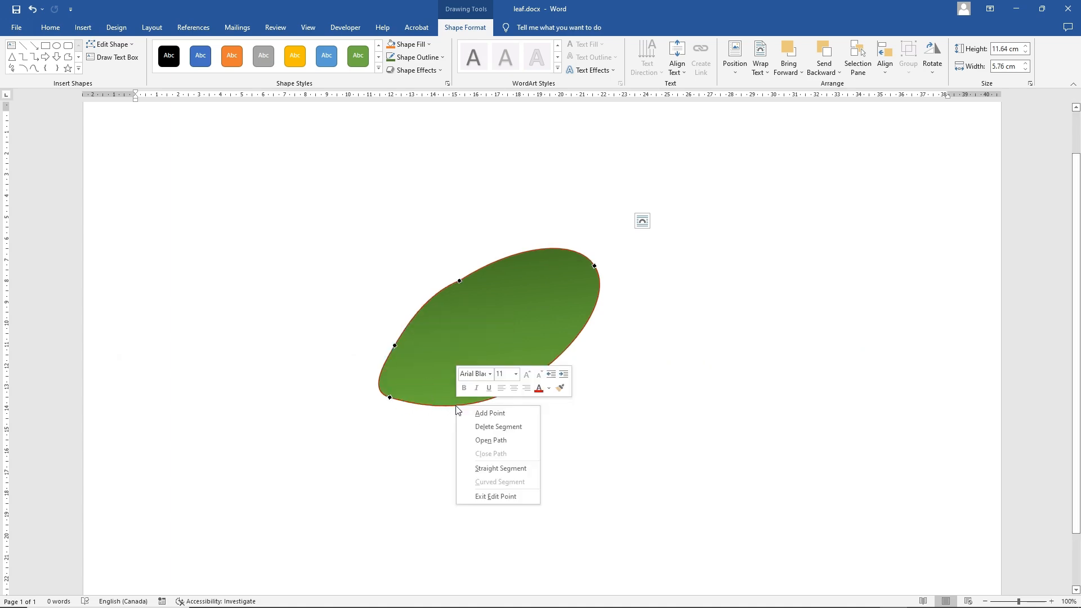
pyautogui.click(488, 414)
# Step: Make the lower-left tip a corner point with adjusted handles and pull the lower-right edge point outward
pyautogui.click(389, 397)
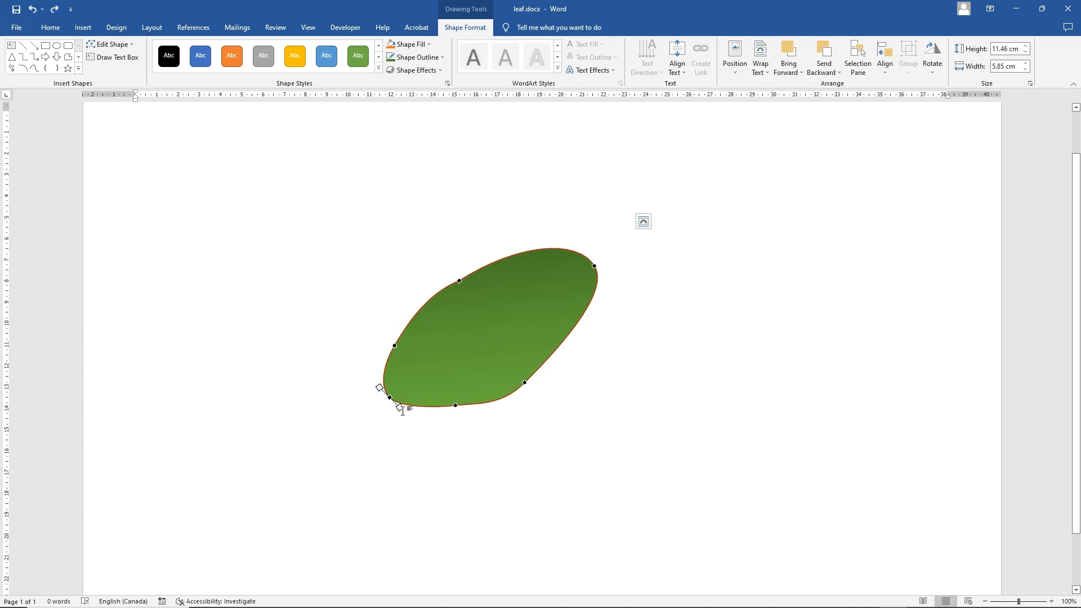
pyautogui.moveTo(400, 407); pyautogui.dragTo(401, 410)
pyautogui.rightClick(391, 396)
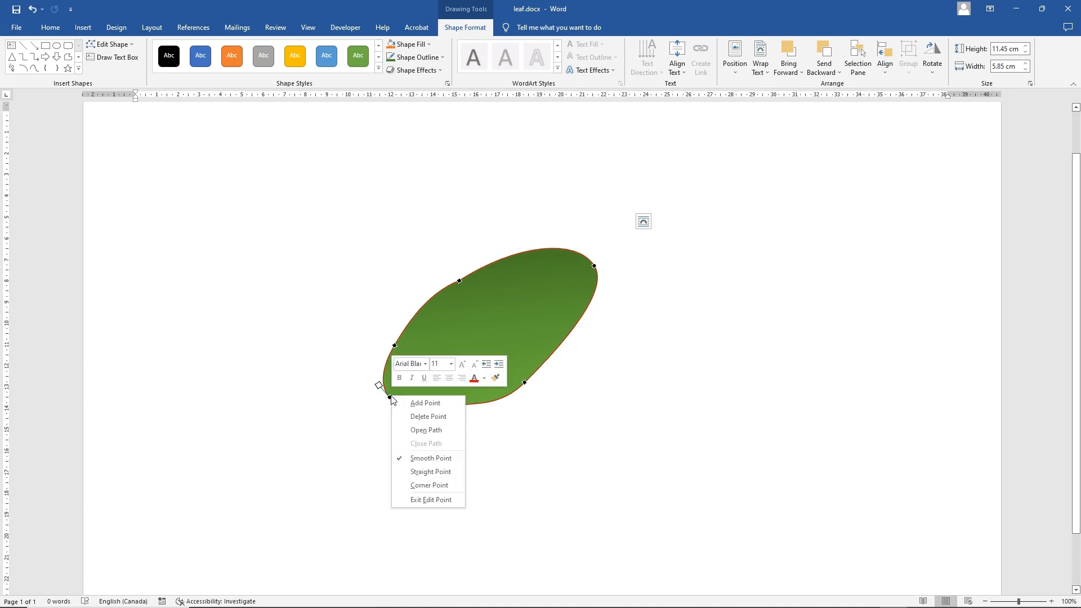
pyautogui.click(423, 486)
pyautogui.moveTo(379, 385); pyautogui.dragTo(405, 401)
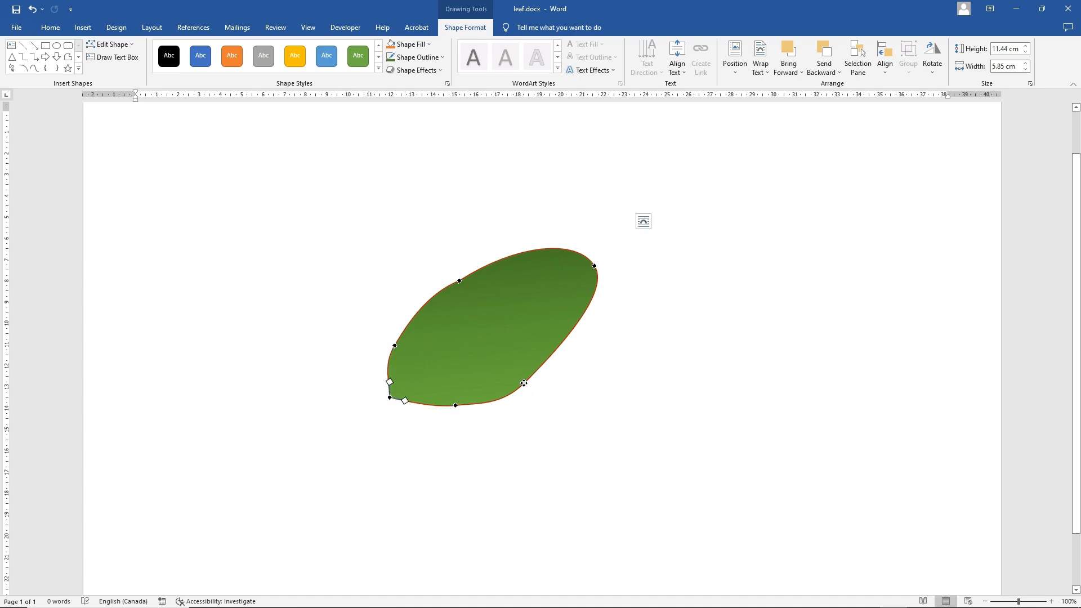
pyautogui.moveTo(524, 383); pyautogui.dragTo(544, 375)
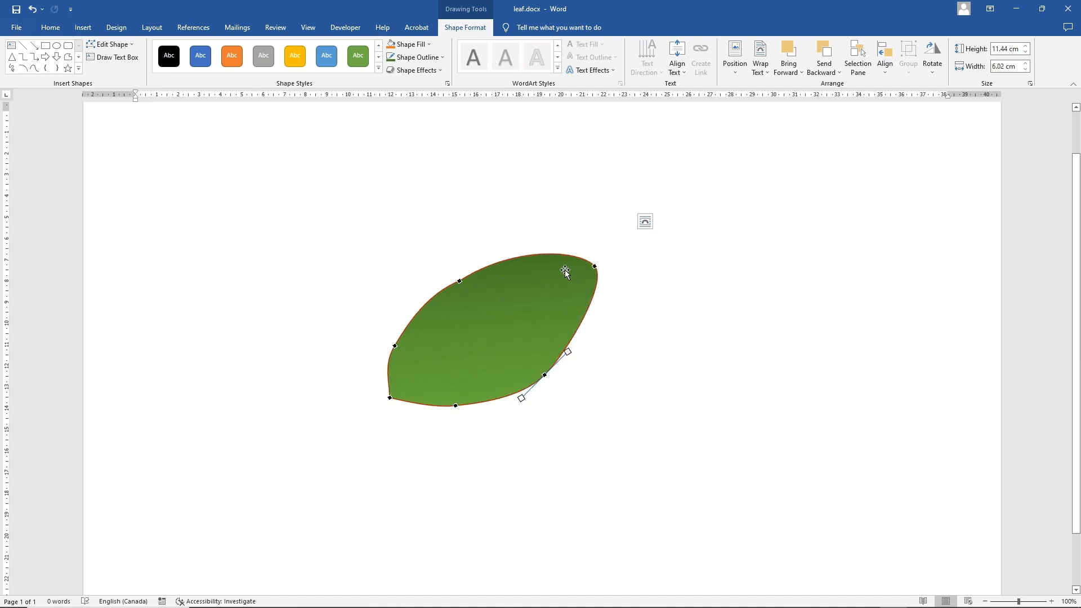
# Step: Sharpen the upper-right tip as a corner point with adjusted handles, and narrow the leaf to about 5.3 cm wide
pyautogui.rightClick(595, 264)
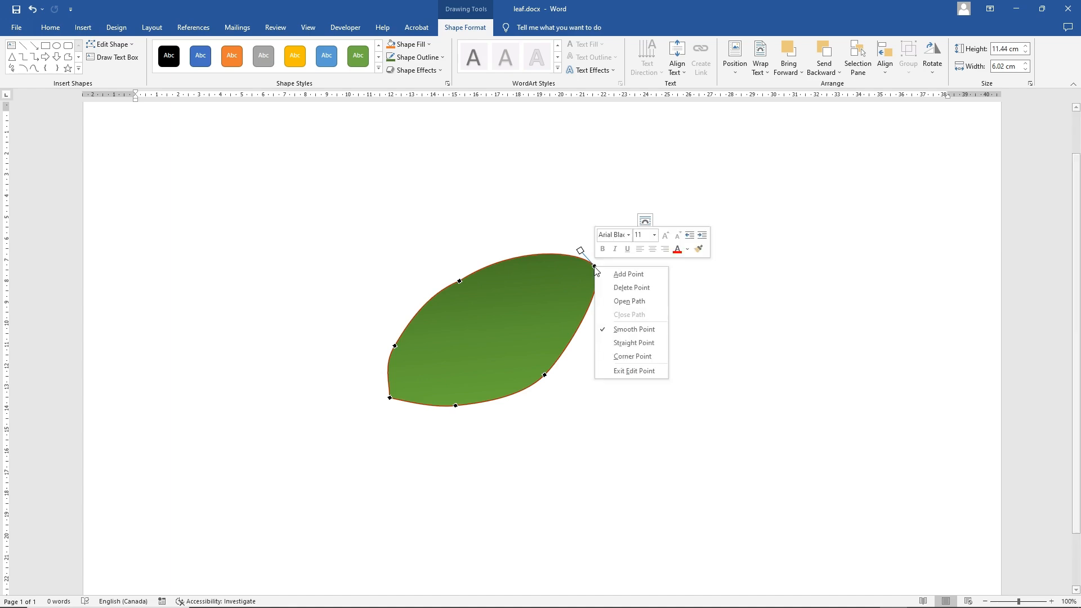
pyautogui.click(633, 356)
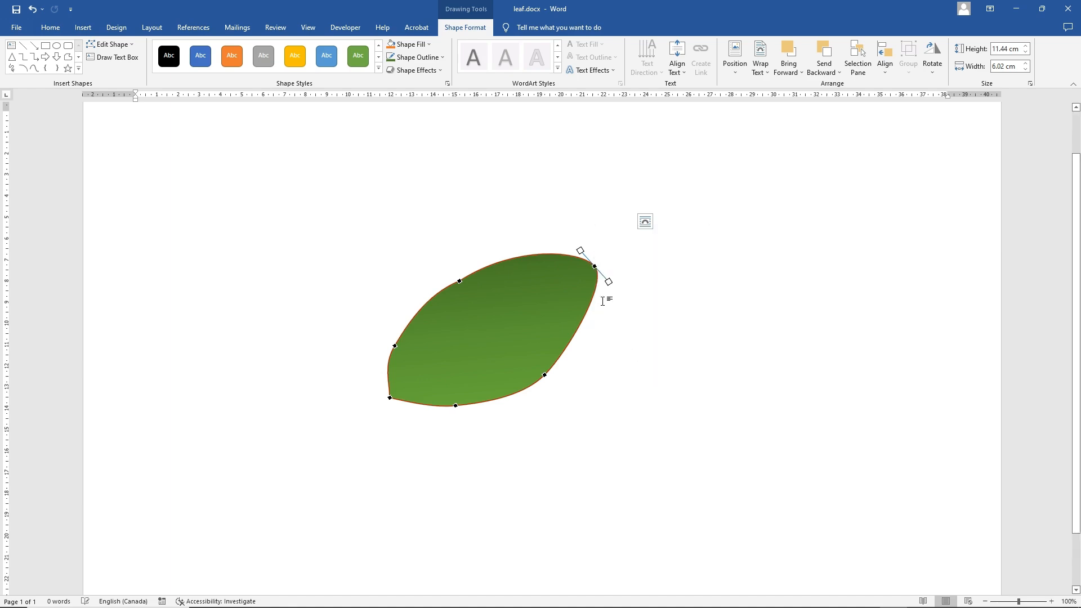
pyautogui.moveTo(608, 283); pyautogui.dragTo(599, 290)
pyautogui.moveTo(581, 248); pyautogui.dragTo(567, 237)
pyautogui.click(459, 279)
pyautogui.moveTo(458, 278); pyautogui.dragTo(466, 292)
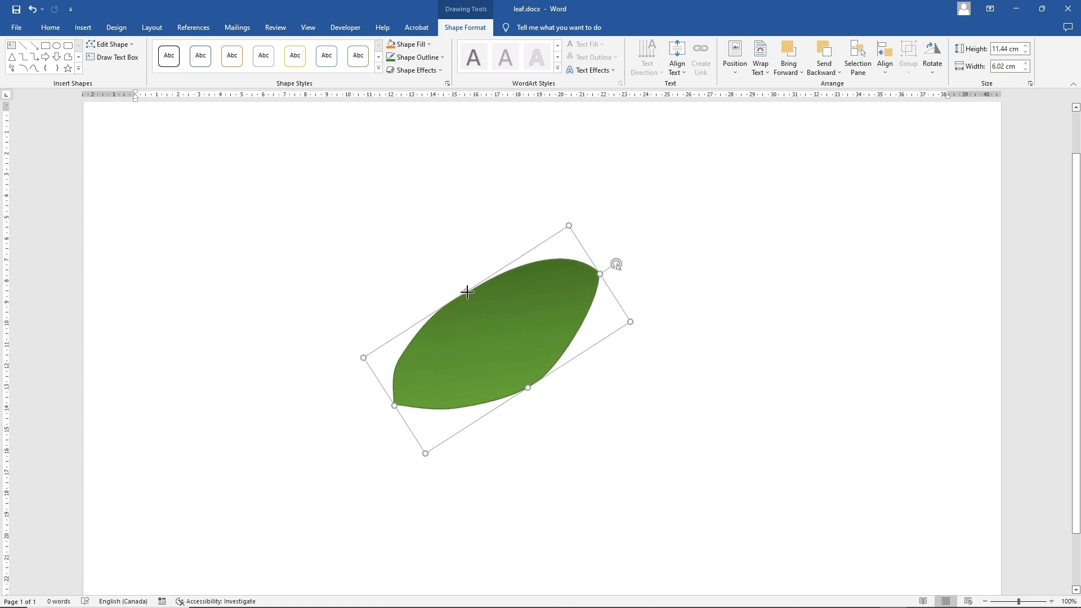
# Step: Add an edit point on the leaf's right edge and pull it inward to form an indent
pyautogui.rightClick(576, 337)
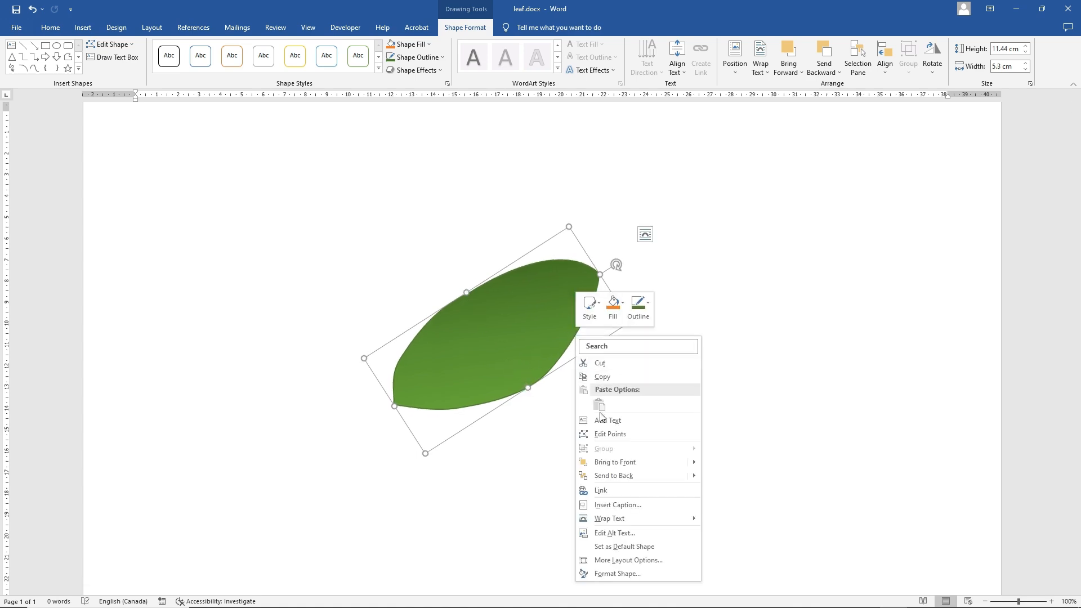
pyautogui.click(605, 431)
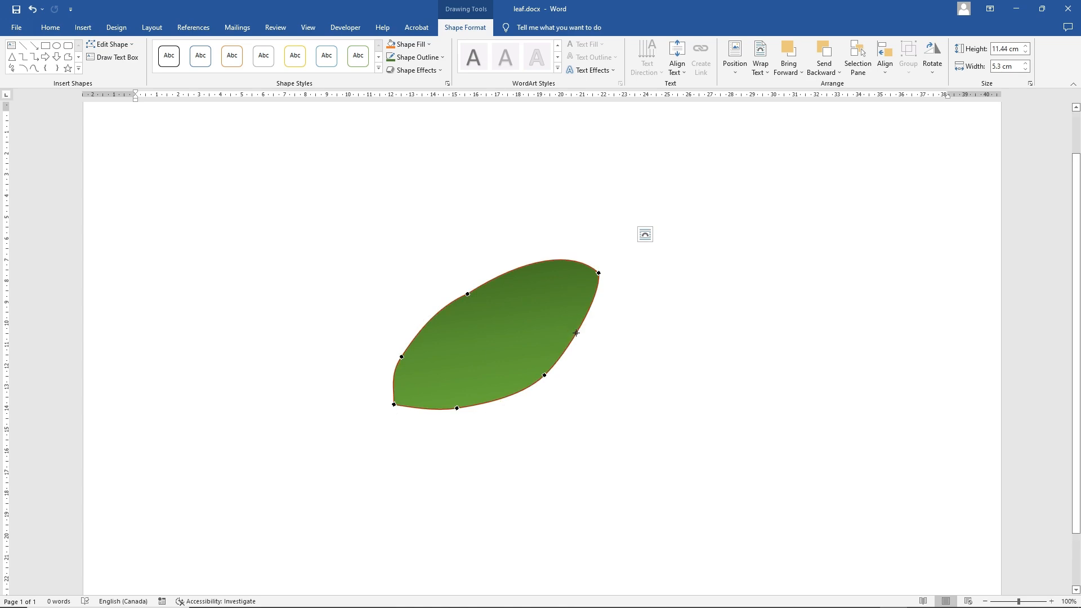
pyautogui.rightClick(576, 332)
pyautogui.click(609, 345)
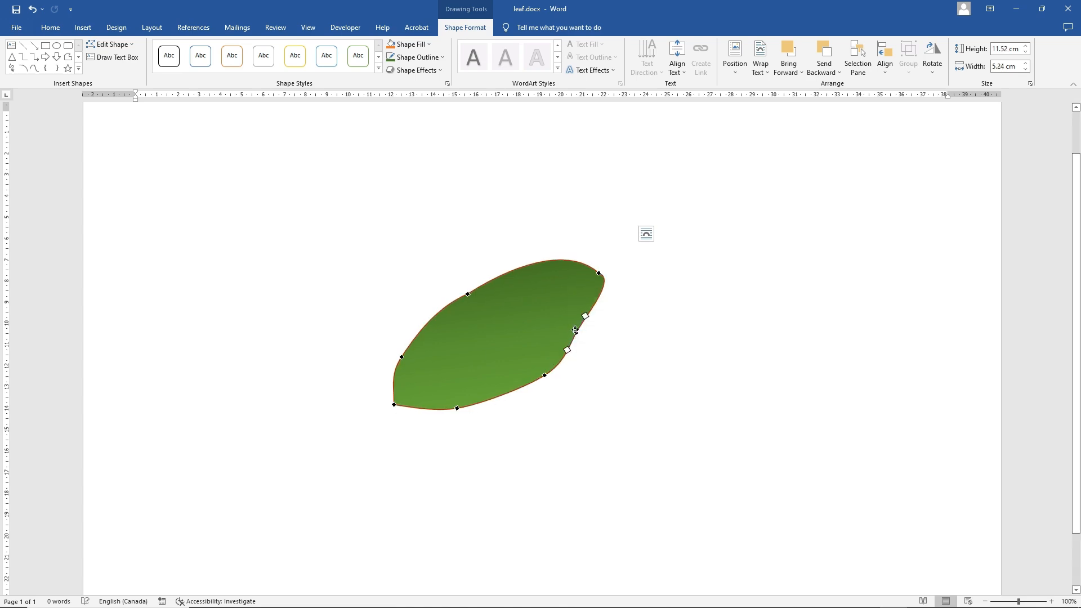
pyautogui.moveTo(576, 332); pyautogui.dragTo(570, 323)
pyautogui.click(503, 292)
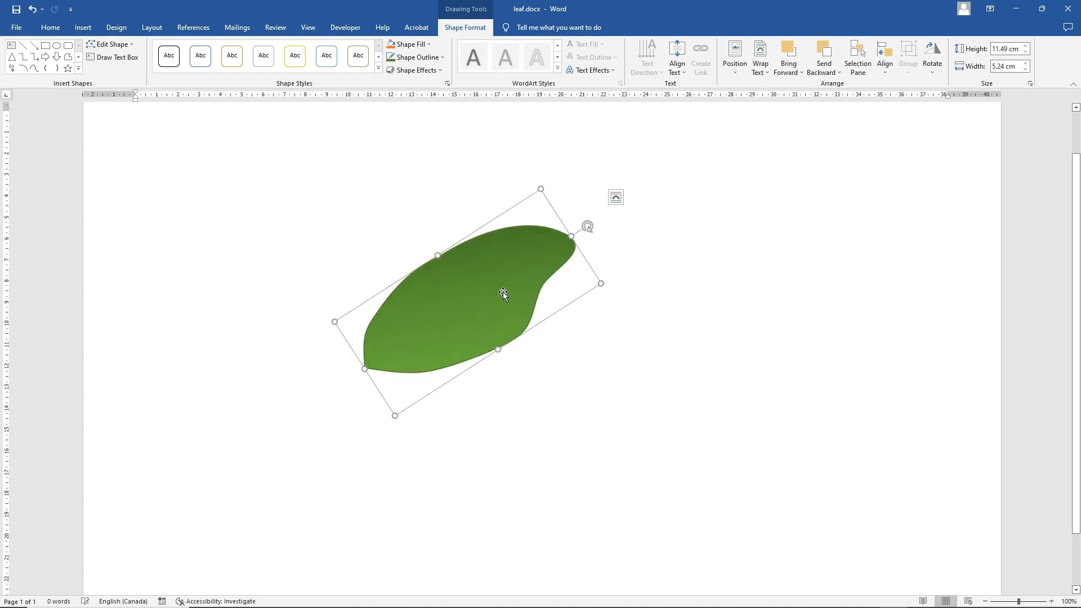
pyautogui.click(413, 73)
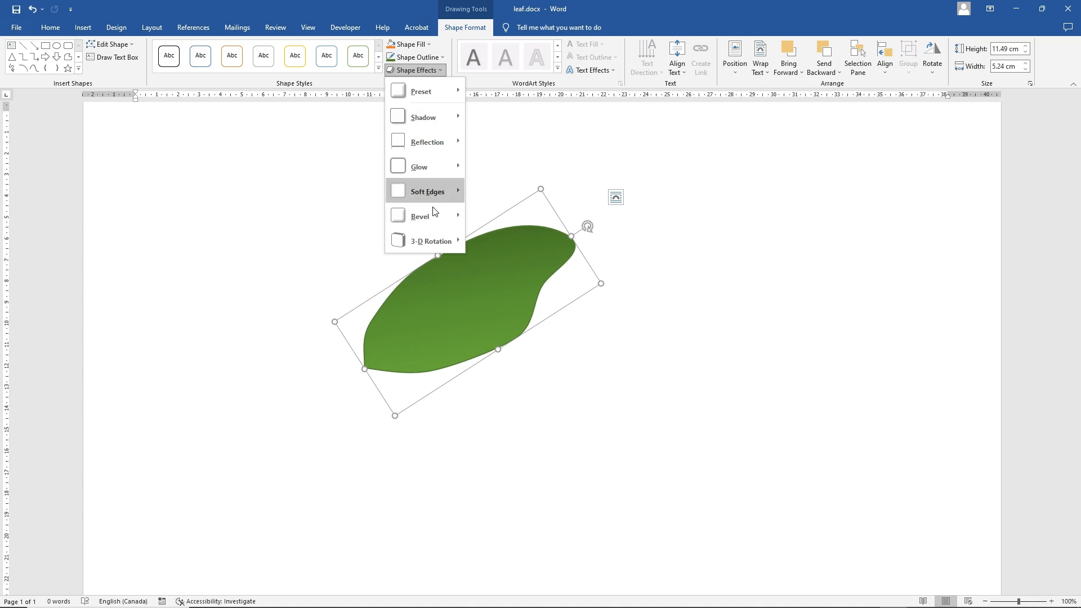
pyautogui.moveTo(434, 215)
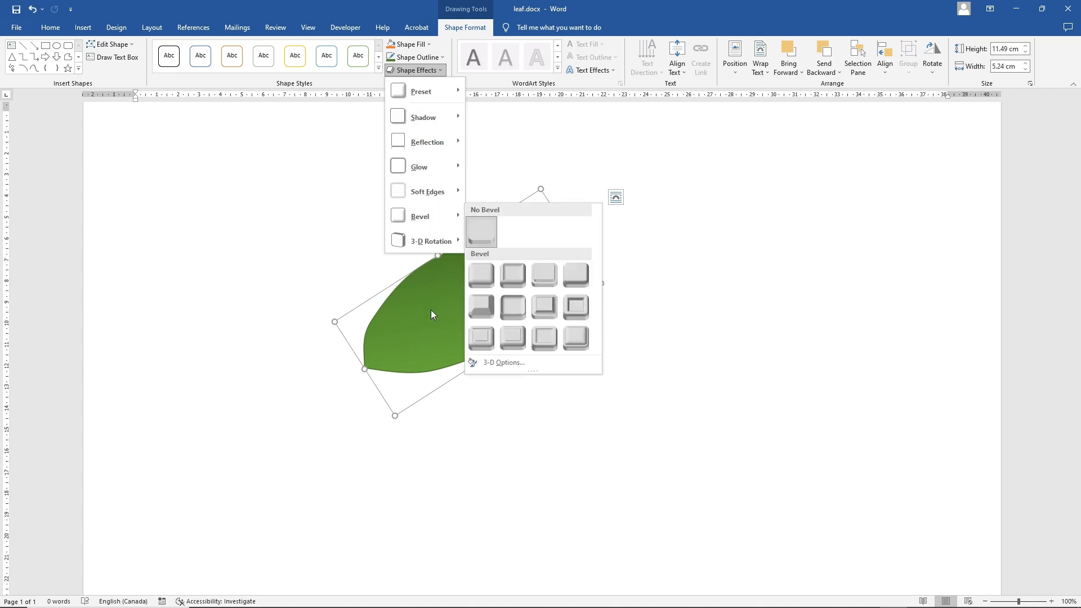
pyautogui.click(583, 267)
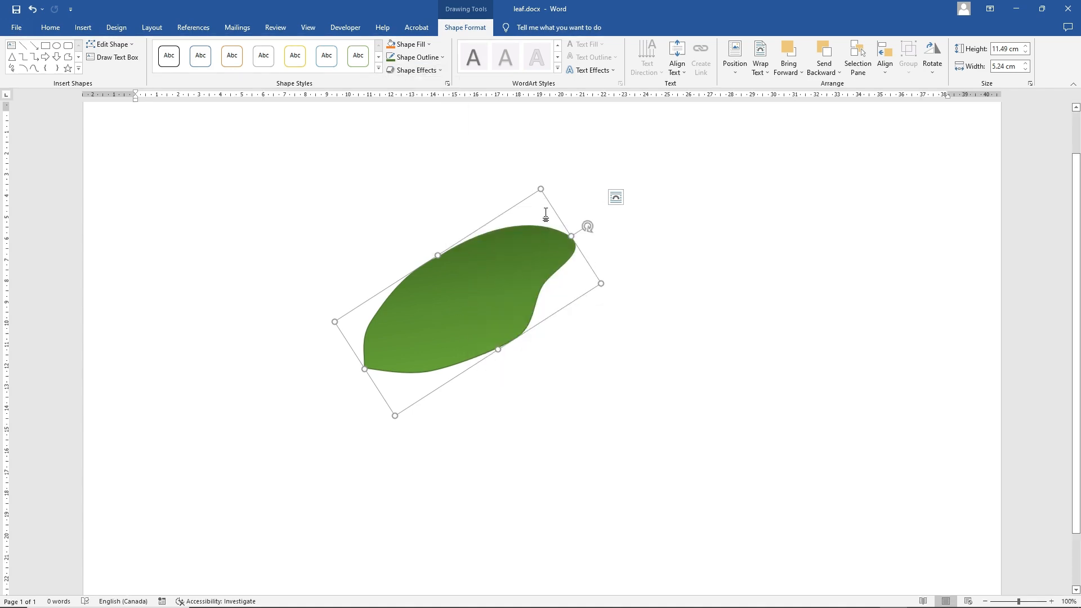
# Step: Move the leaf toward the page's left margin and apply the Cool Slant bevel, 13 pt wide and 6 pt high
pyautogui.moveTo(517, 241); pyautogui.dragTo(307, 255)
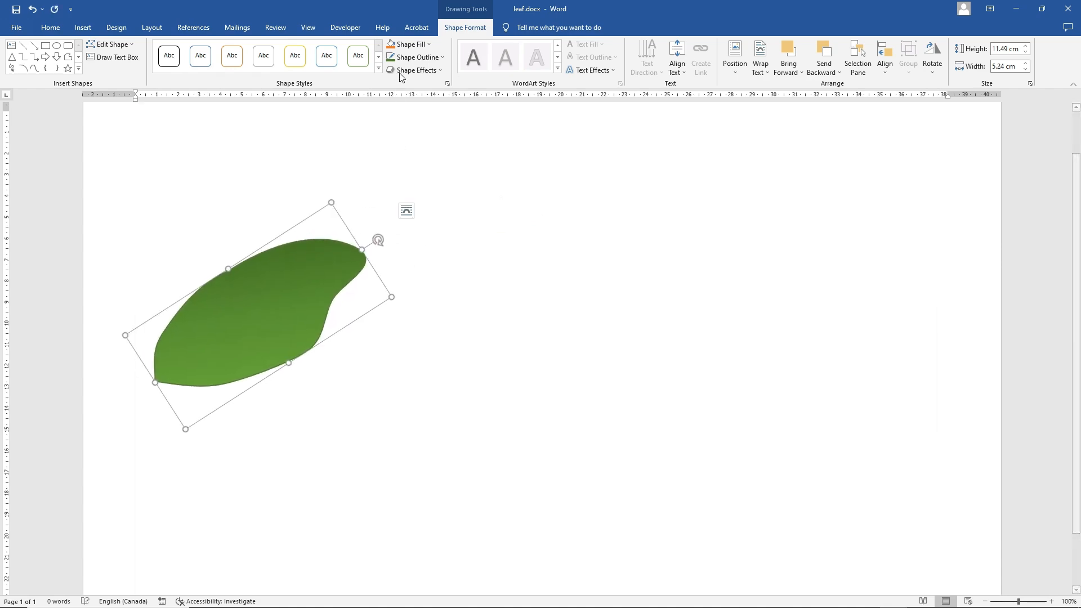
pyautogui.click(401, 72)
pyautogui.moveTo(432, 217)
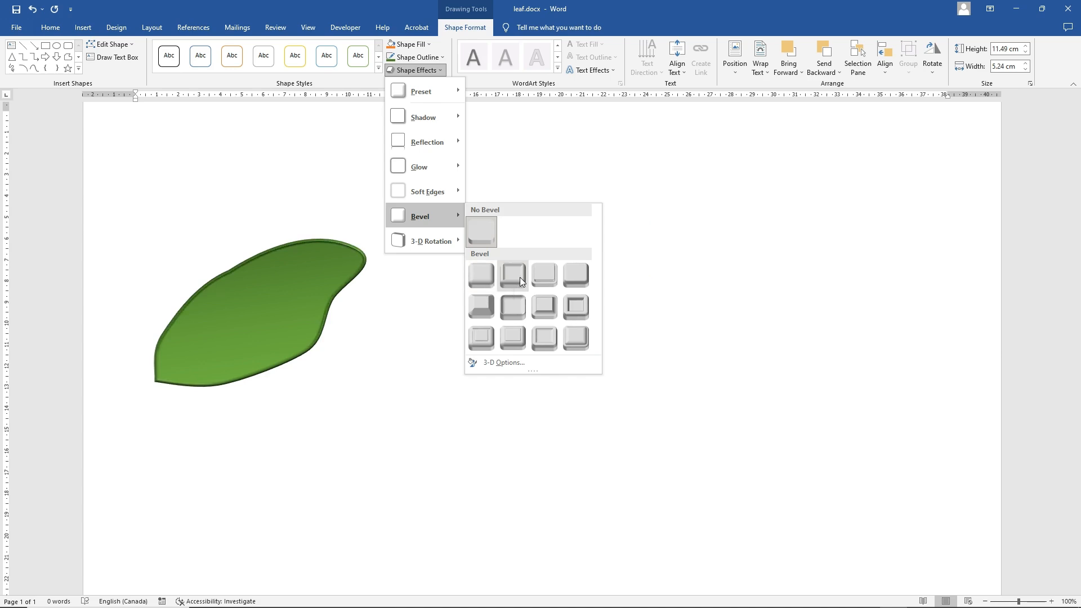
pyautogui.click(571, 274)
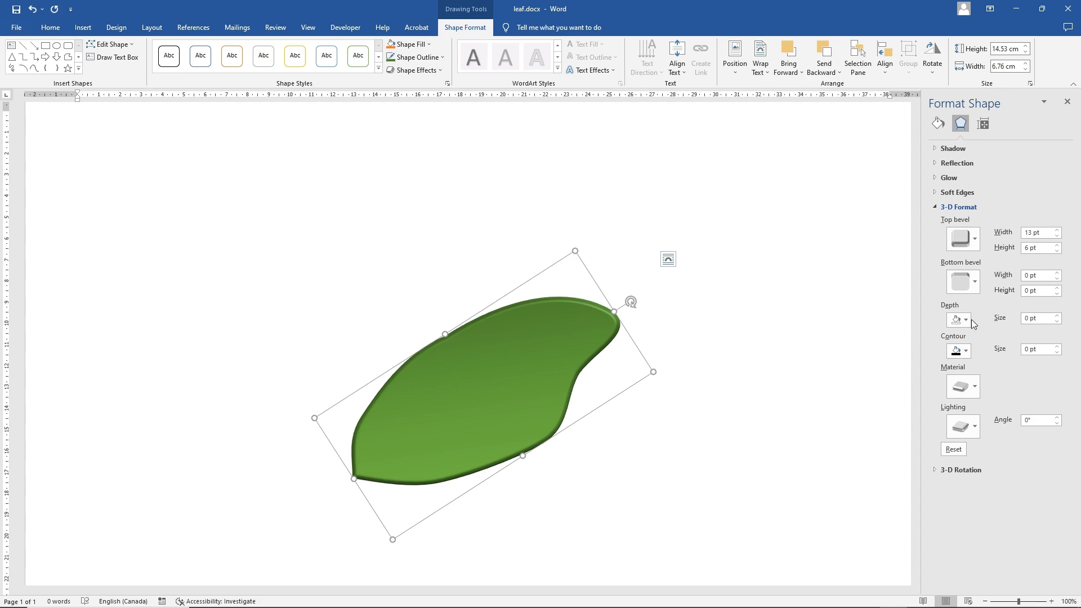
# Step: Add the first bottom bevel preset to the leaf, 6 pt wide and 6 pt high
pyautogui.click(975, 283)
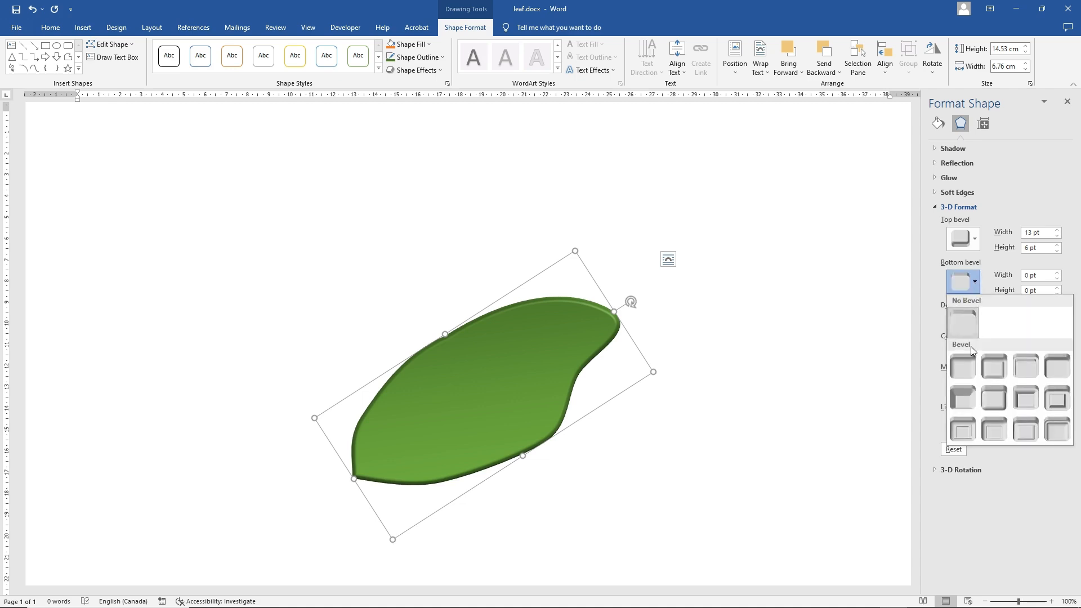
pyautogui.click(970, 367)
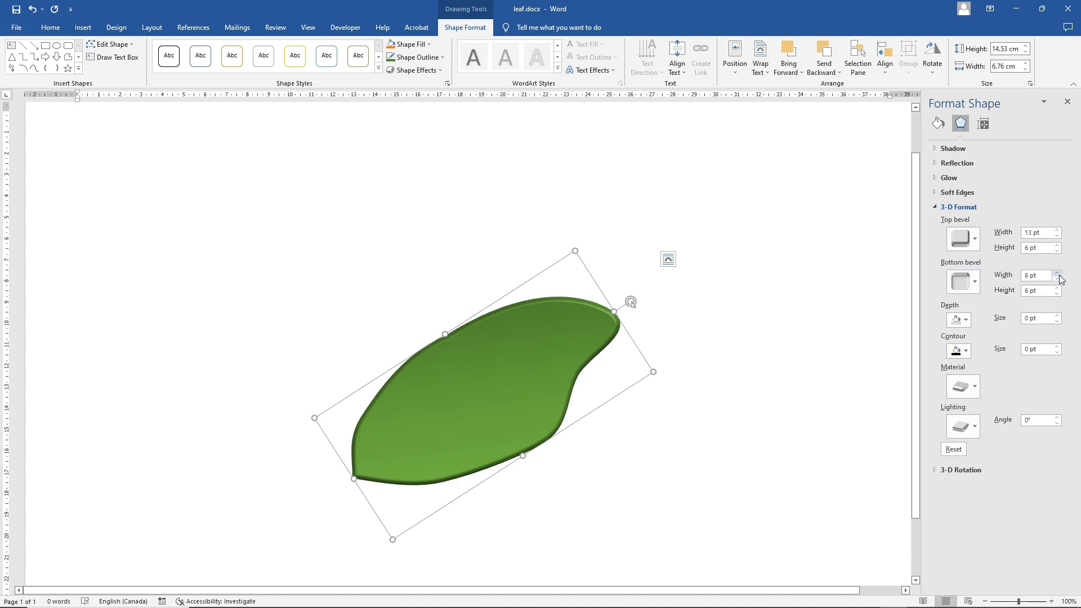
# Step: Rotate the leaf in 3-D to X 45.1°, Y 356.5° and Z 356.5°, and change its bottom bevel to Convex
pyautogui.click(935, 470)
pyautogui.click(1054, 529)
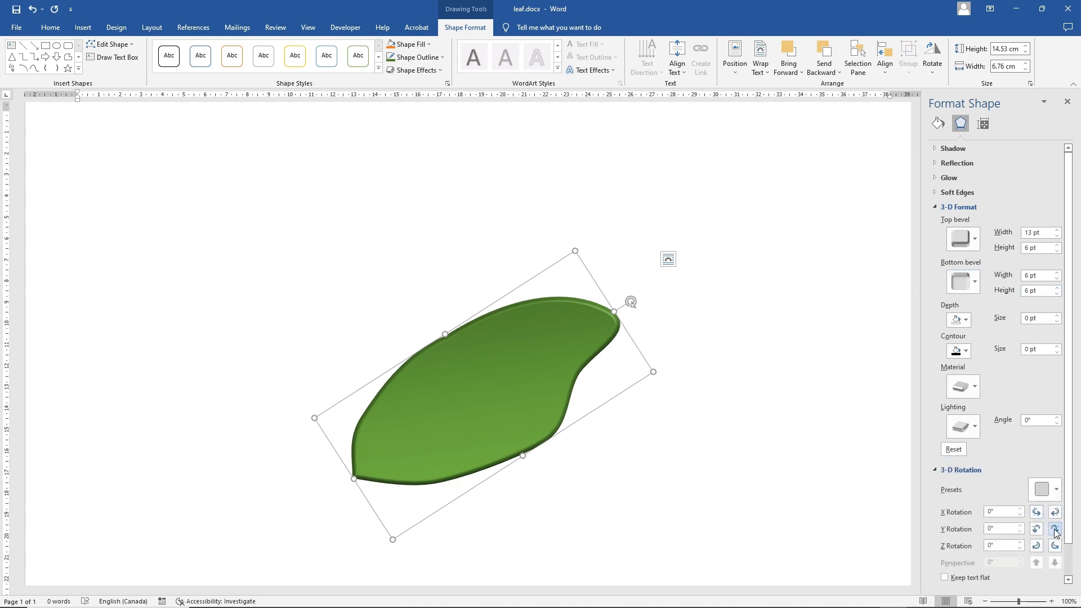
pyautogui.click(1036, 529)
pyautogui.click(1055, 546)
pyautogui.click(1054, 545)
pyautogui.click(1036, 545)
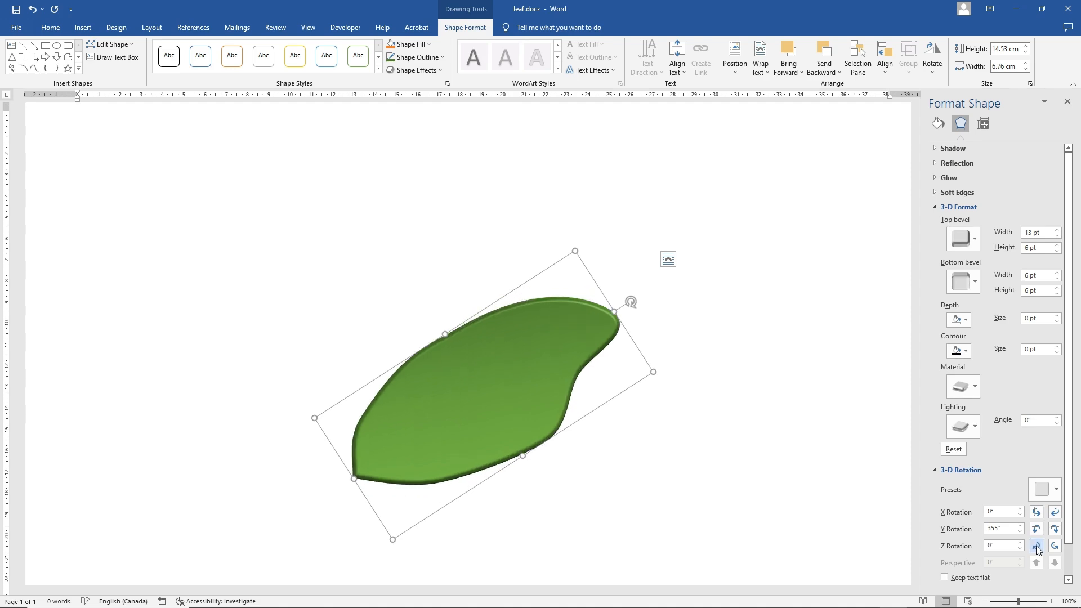
pyautogui.click(1055, 512)
pyautogui.moveTo(1056, 513); pyautogui.dragTo(1057, 515)
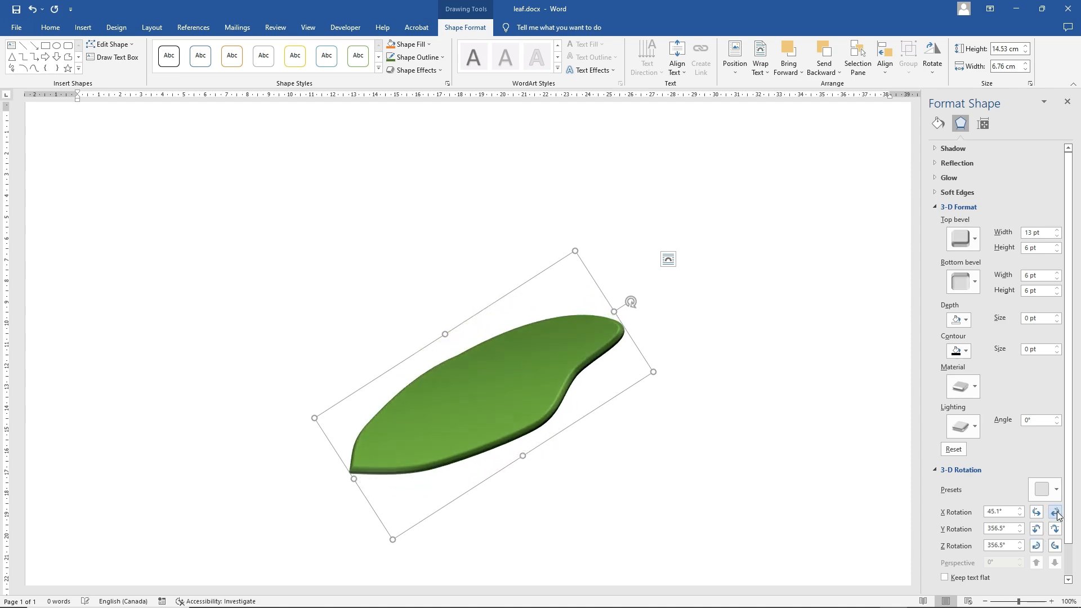
pyautogui.click(975, 284)
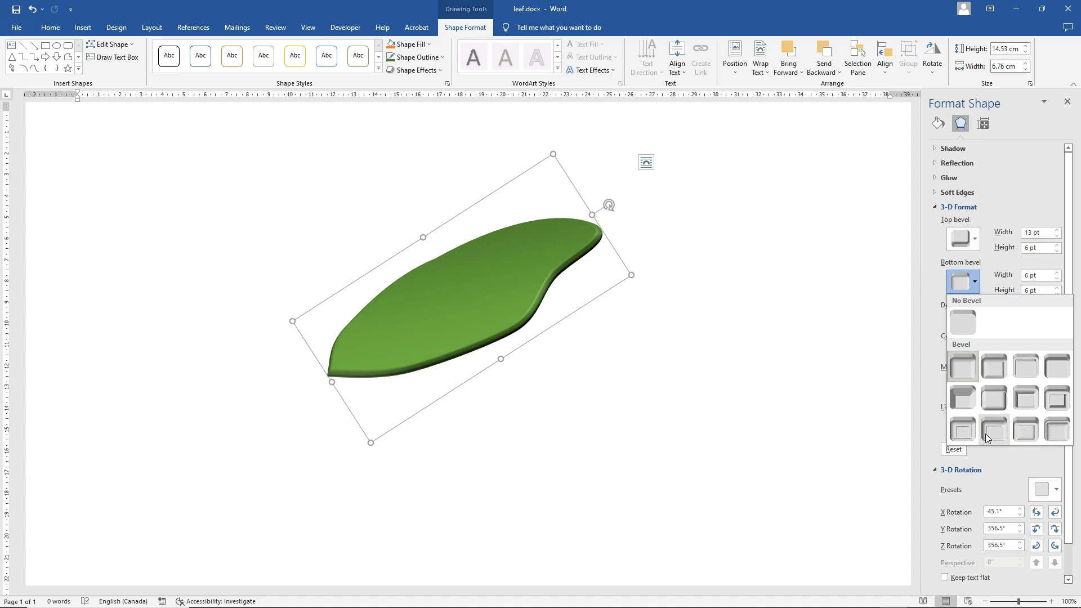
pyautogui.click(1030, 401)
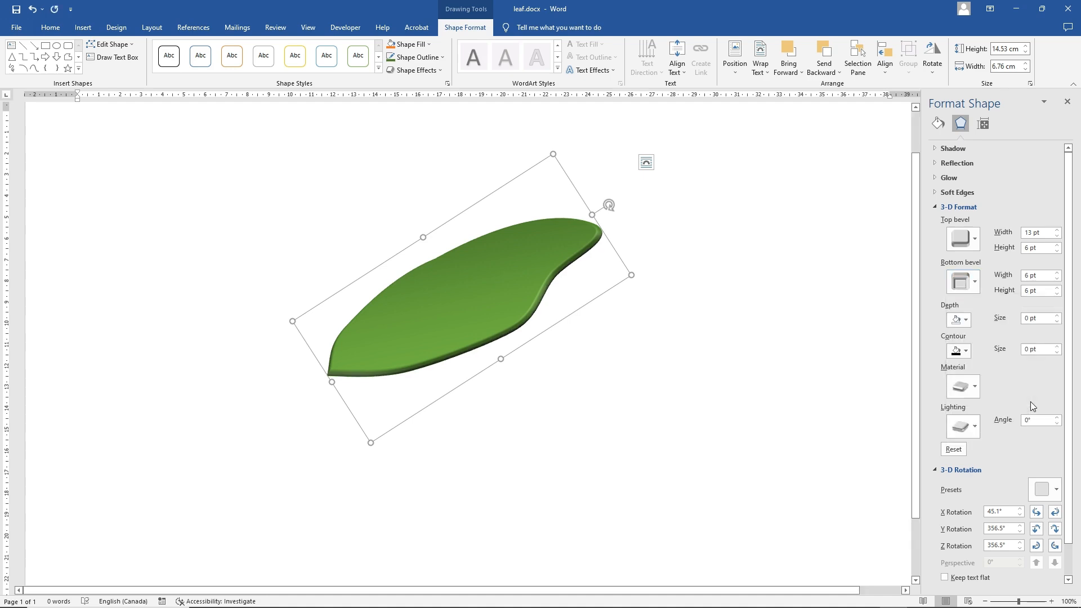
# Step: Reshape the leaf outline by pulling the lower-edge point inward, lowering the bottom tip and shifting the two upper-left points outward, about 14.86 by 7.04 cm
pyautogui.rightClick(453, 307)
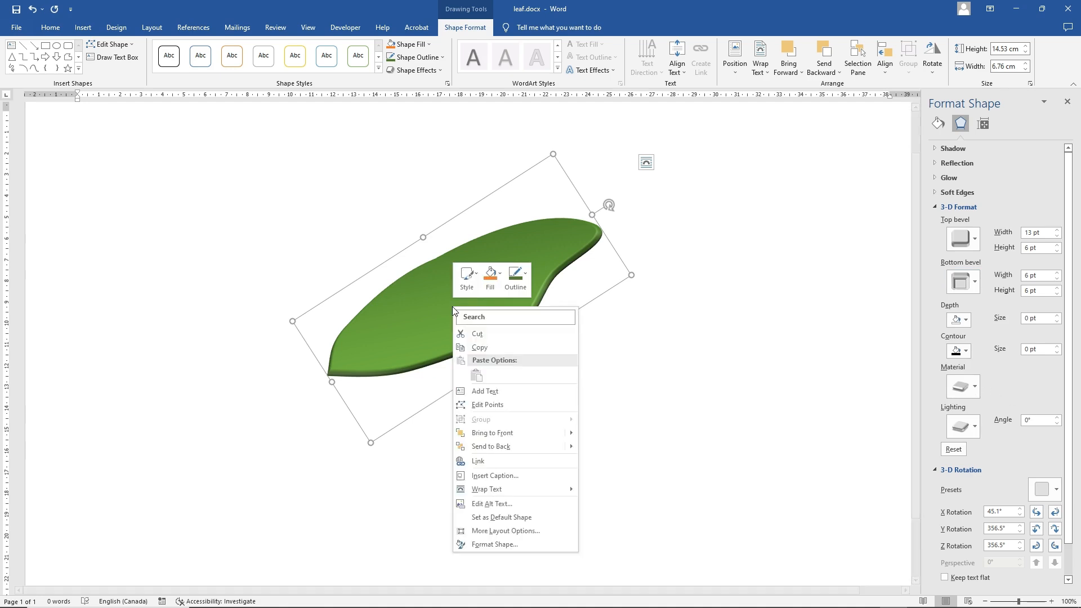
pyautogui.click(480, 389)
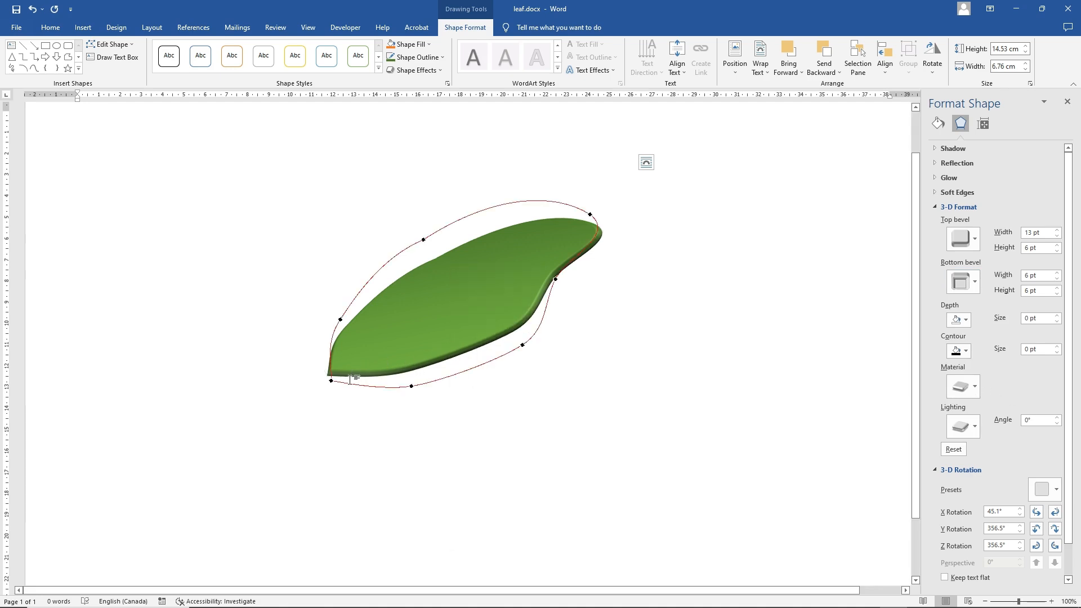
pyautogui.click(412, 386)
pyautogui.moveTo(412, 384); pyautogui.dragTo(424, 354)
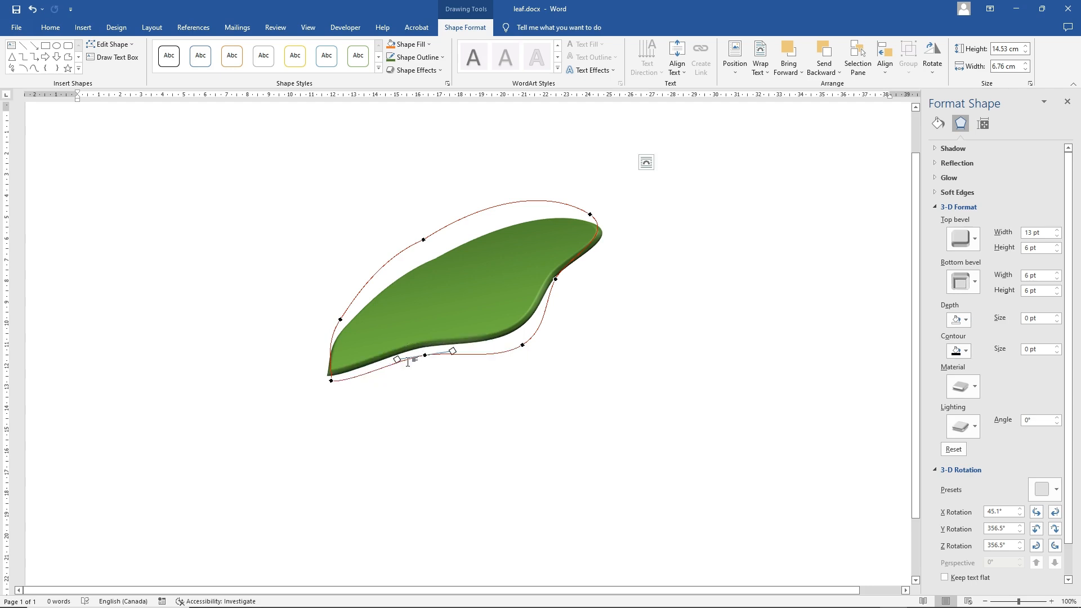
pyautogui.moveTo(331, 381); pyautogui.dragTo(343, 427)
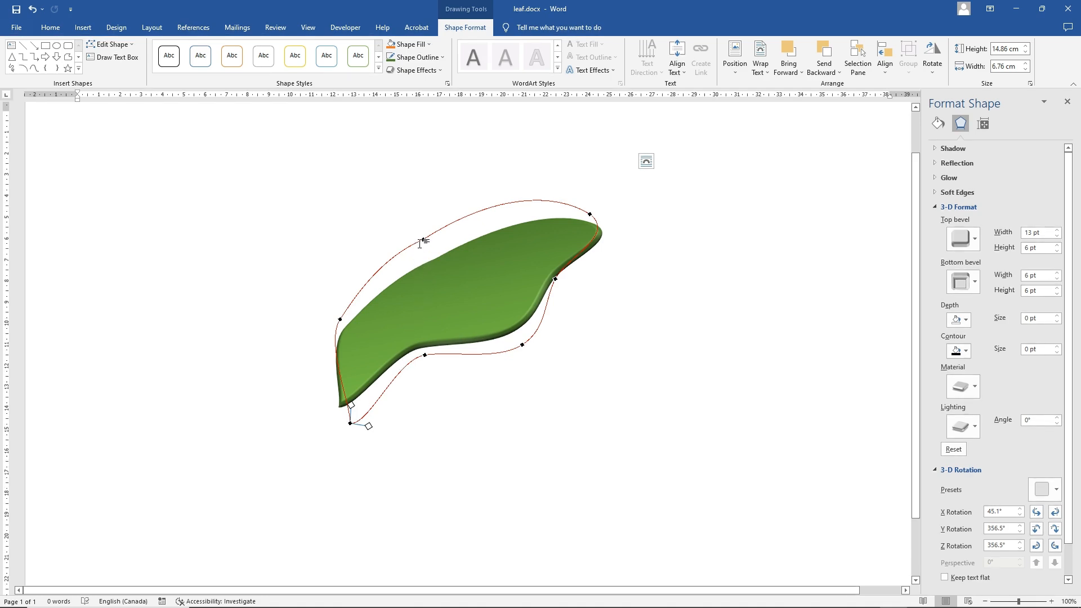
pyautogui.moveTo(422, 239); pyautogui.dragTo(407, 245)
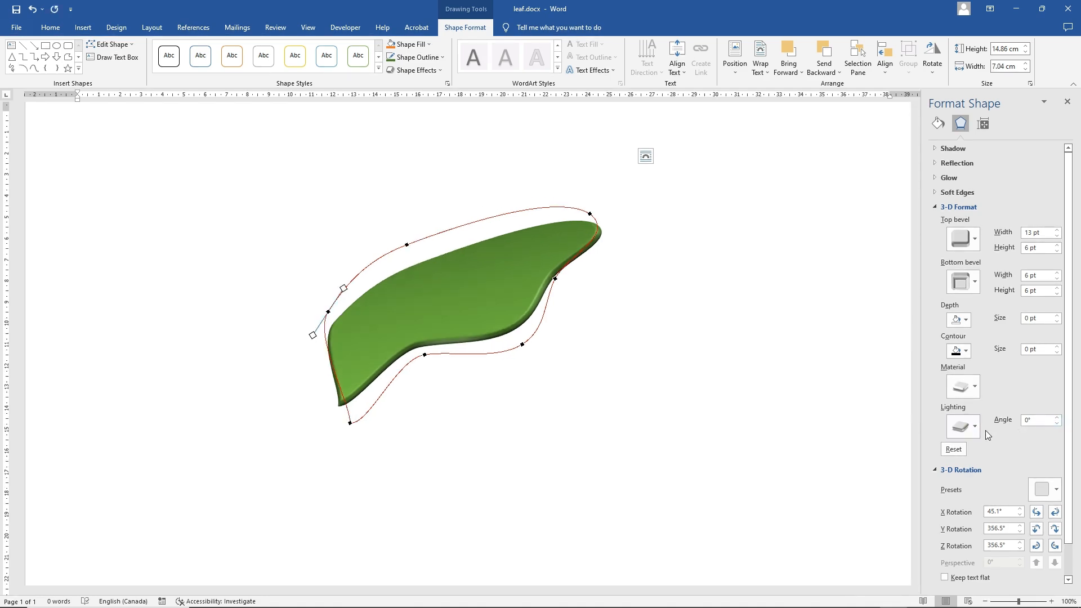
# Step: Try the Sunrise, Morning and Sunset warm lighting presets on the leaf
pyautogui.click(976, 427)
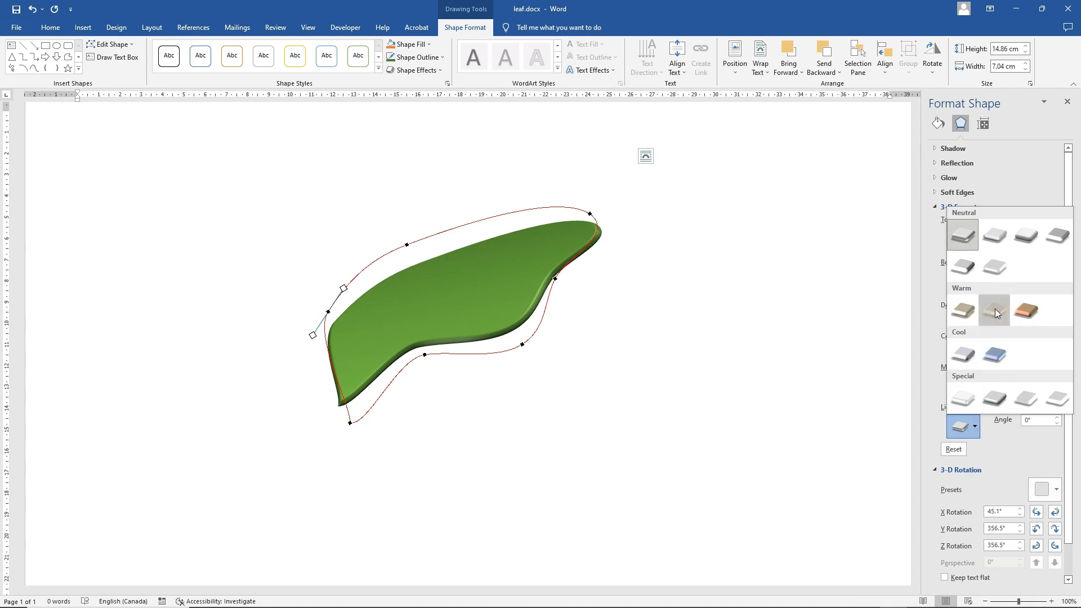
pyautogui.click(964, 315)
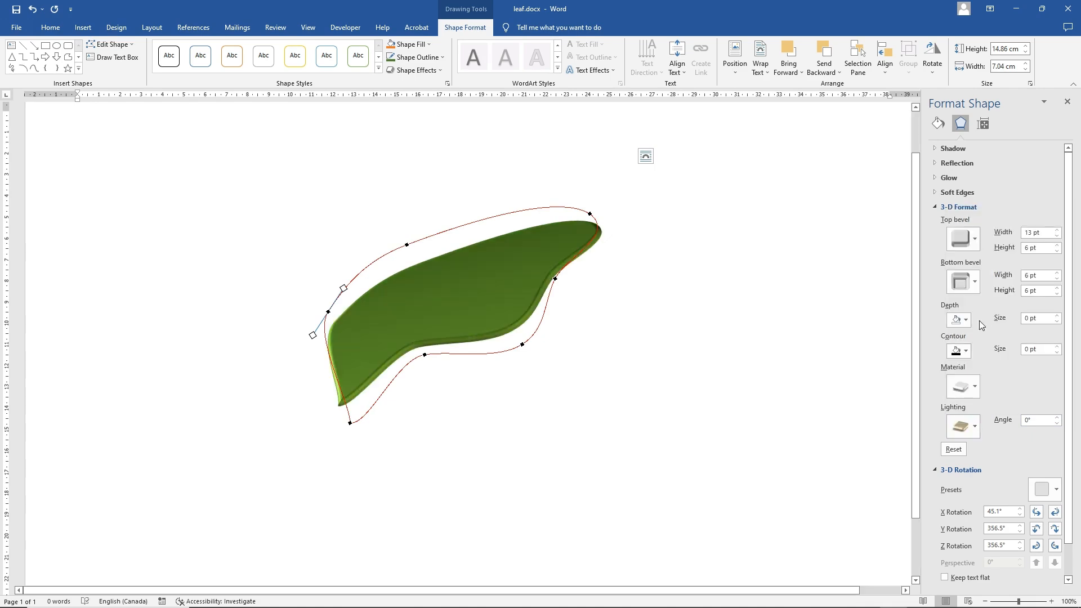
pyautogui.click(973, 429)
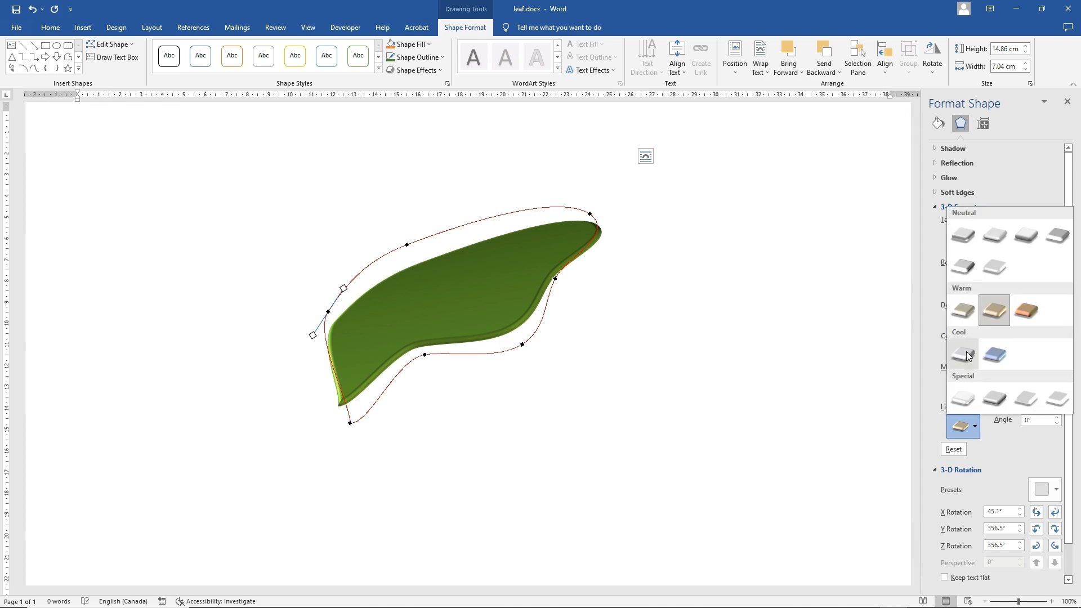
pyautogui.click(963, 309)
pyautogui.click(974, 428)
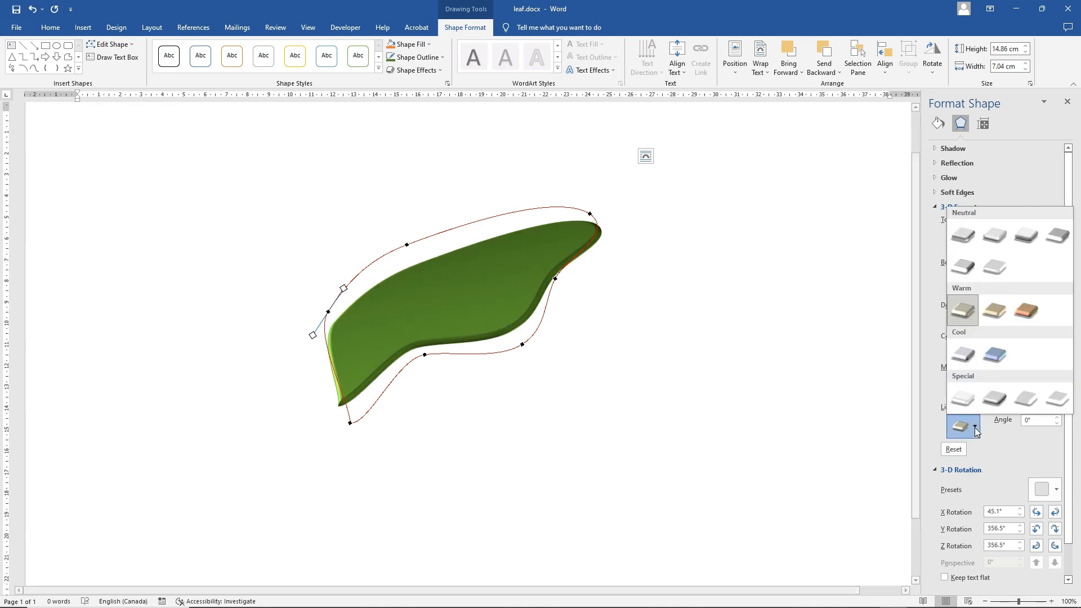
pyautogui.click(1029, 306)
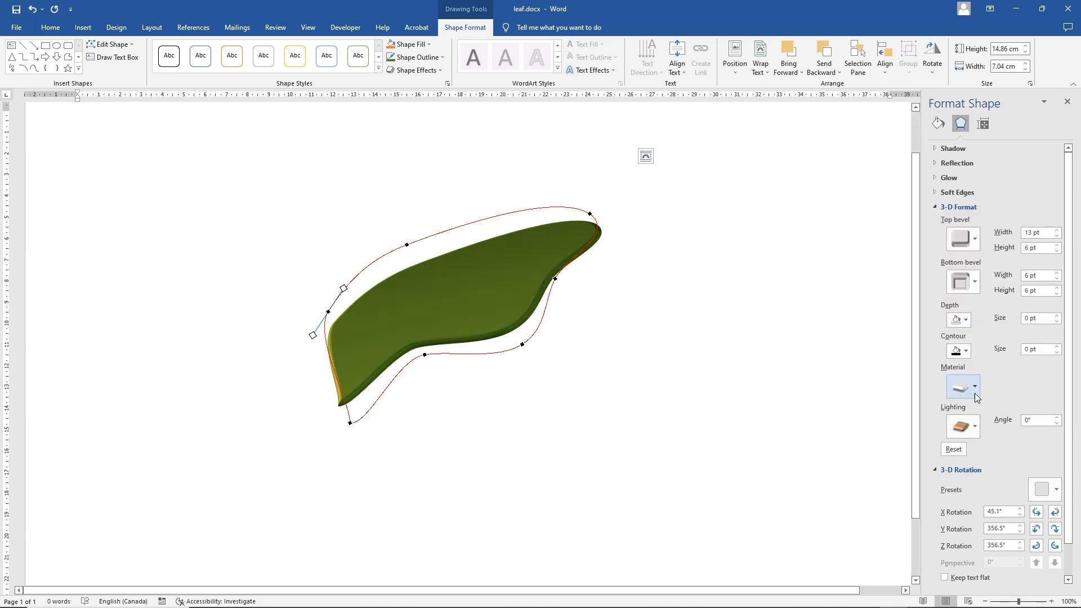
# Step: Set the leaf's lighting to the neutral Soft preset and its material to the standard Plastic preset
pyautogui.click(974, 427)
pyautogui.click(1034, 240)
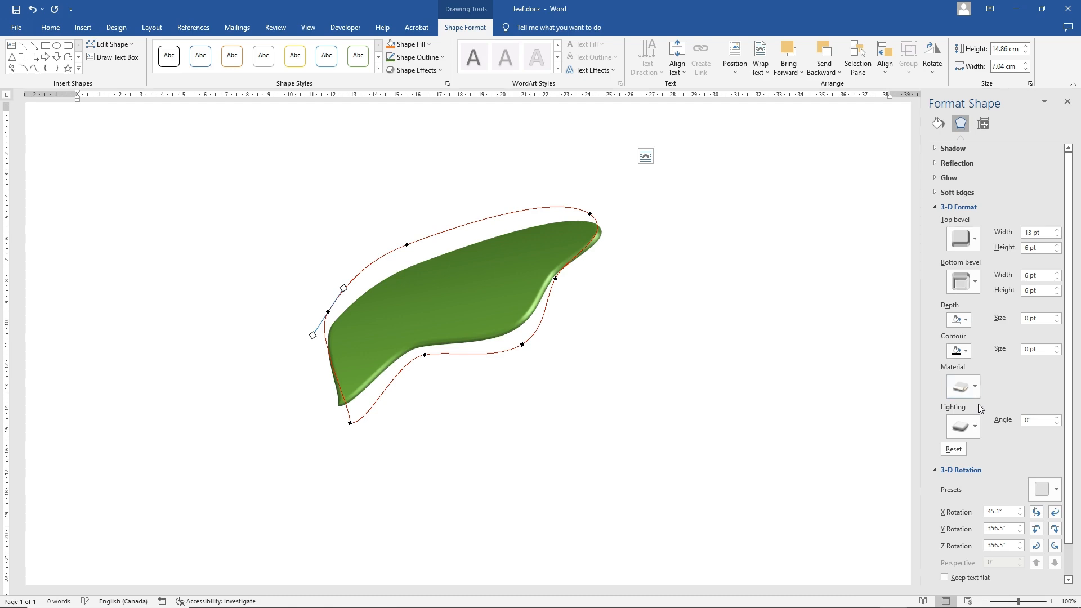
pyautogui.click(977, 429)
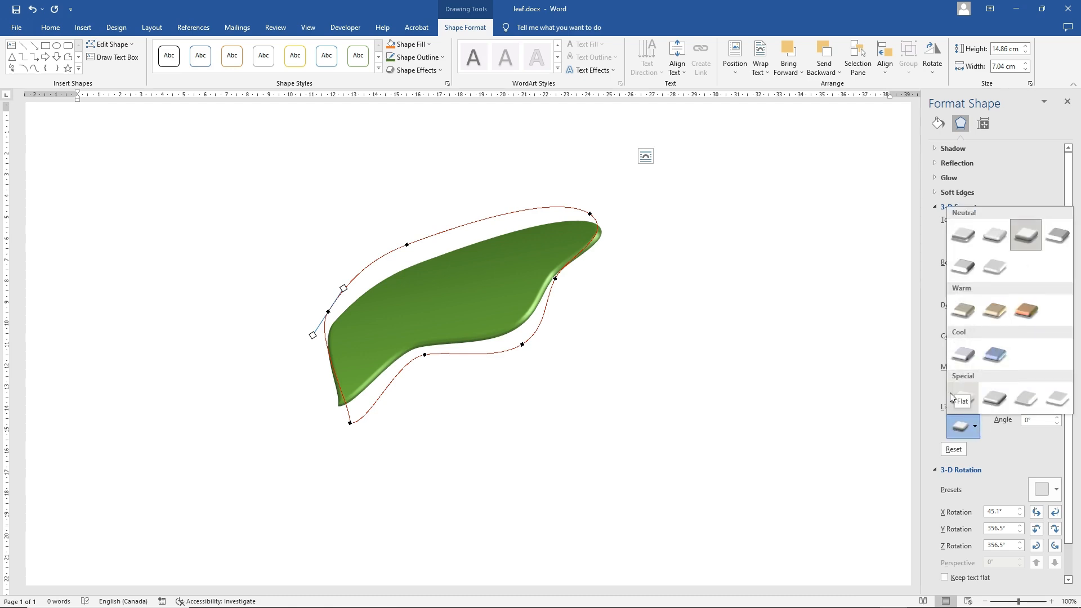
pyautogui.click(920, 392)
pyautogui.click(974, 386)
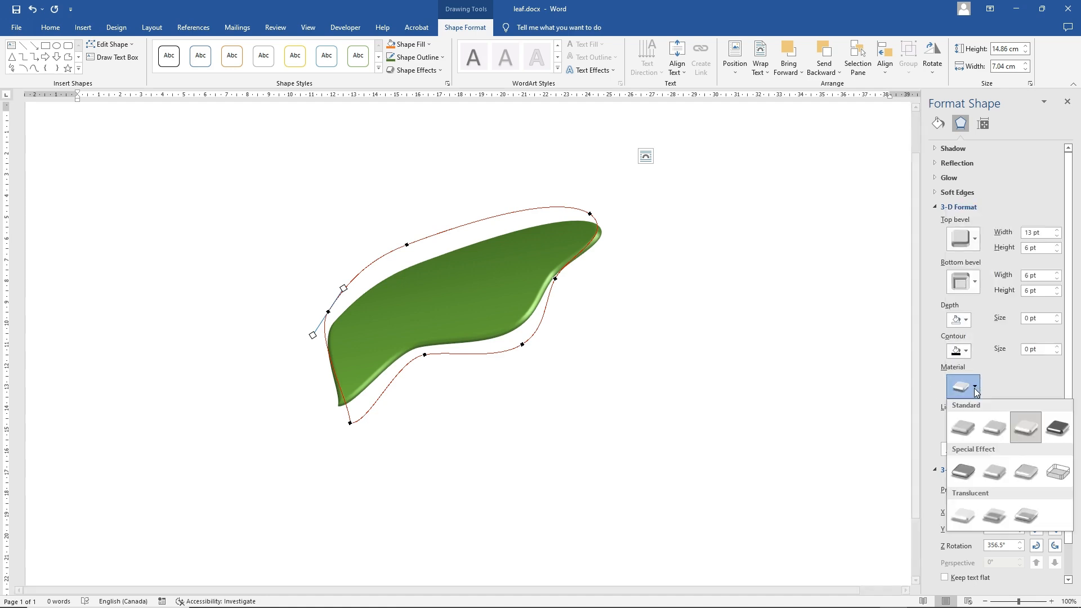
pyautogui.click(1018, 430)
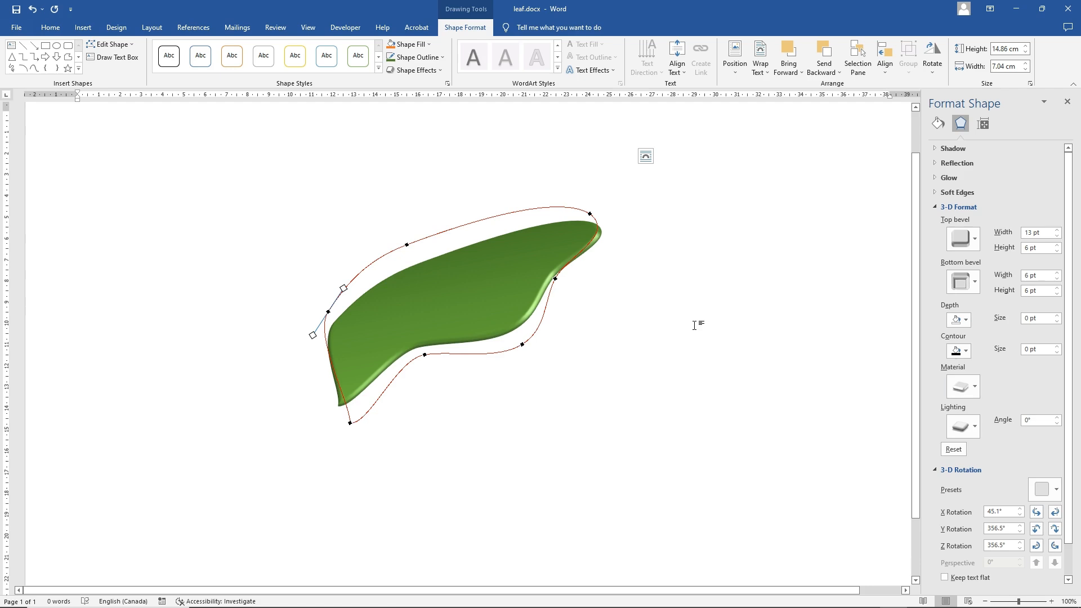
# Step: Draw a Manual Operation flowchart shape about 4.31 by 0.74 cm, then rotate and place it as a stem at the leaf's upper-right end
pyautogui.click(657, 313)
pyautogui.click(83, 27)
pyautogui.click(155, 56)
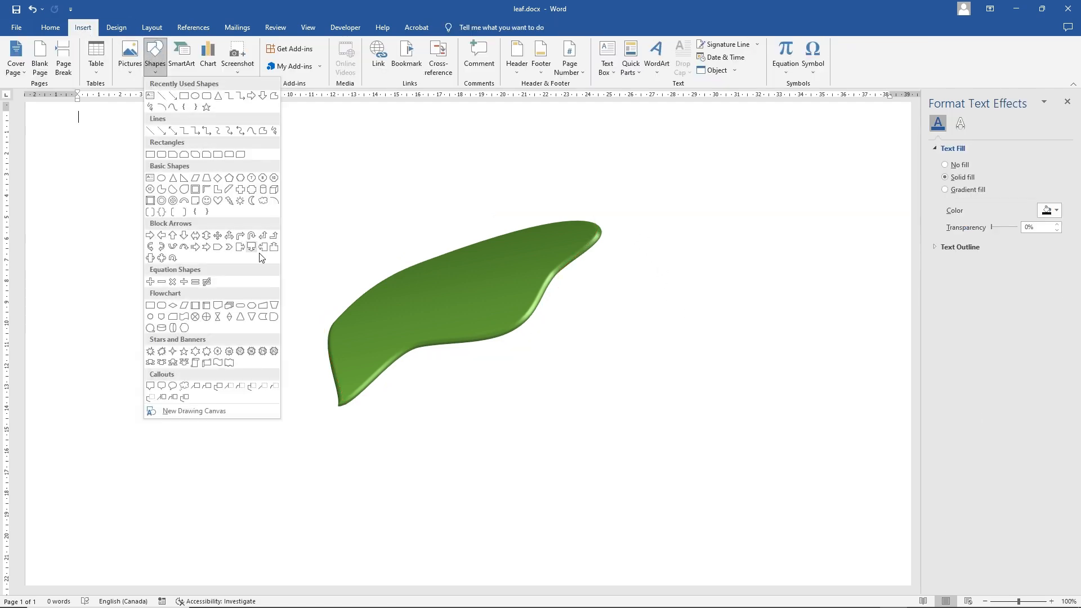
pyautogui.click(274, 306)
pyautogui.moveTo(657, 277); pyautogui.dragTo(671, 370)
pyautogui.moveTo(671, 256); pyautogui.dragTo(745, 304)
pyautogui.moveTo(687, 321); pyautogui.dragTo(656, 218)
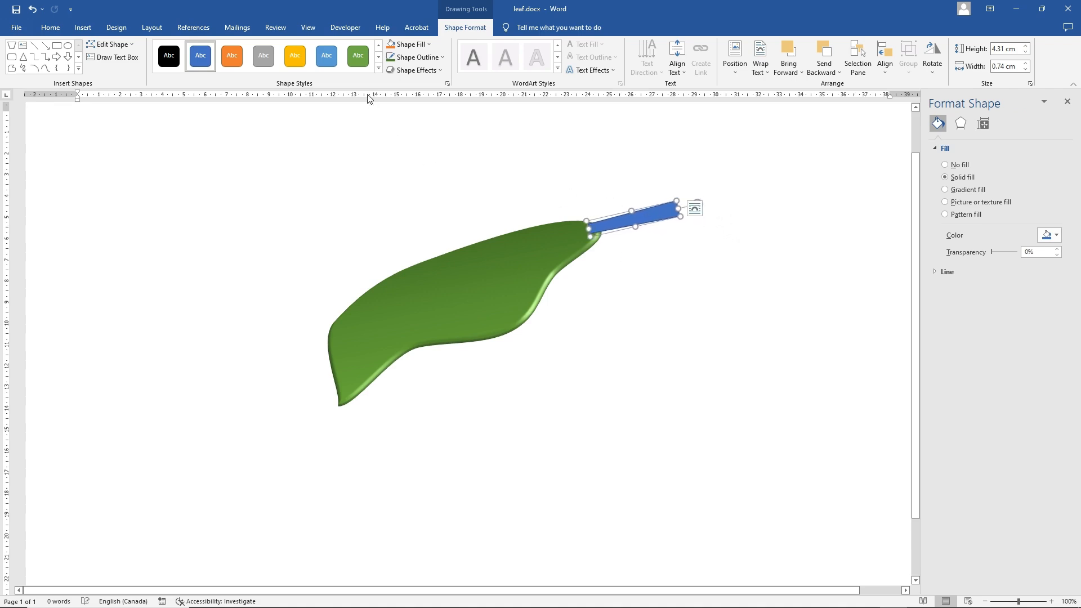
# Step: Apply the solid green shape style to the stem and give it a dark green outline
pyautogui.click(359, 59)
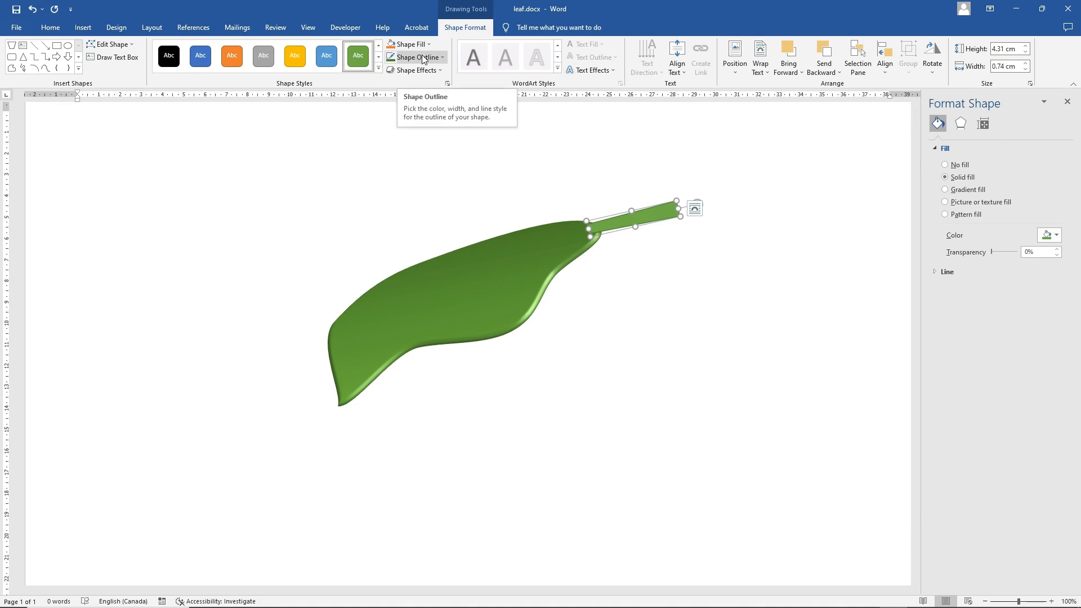
pyautogui.click(424, 58)
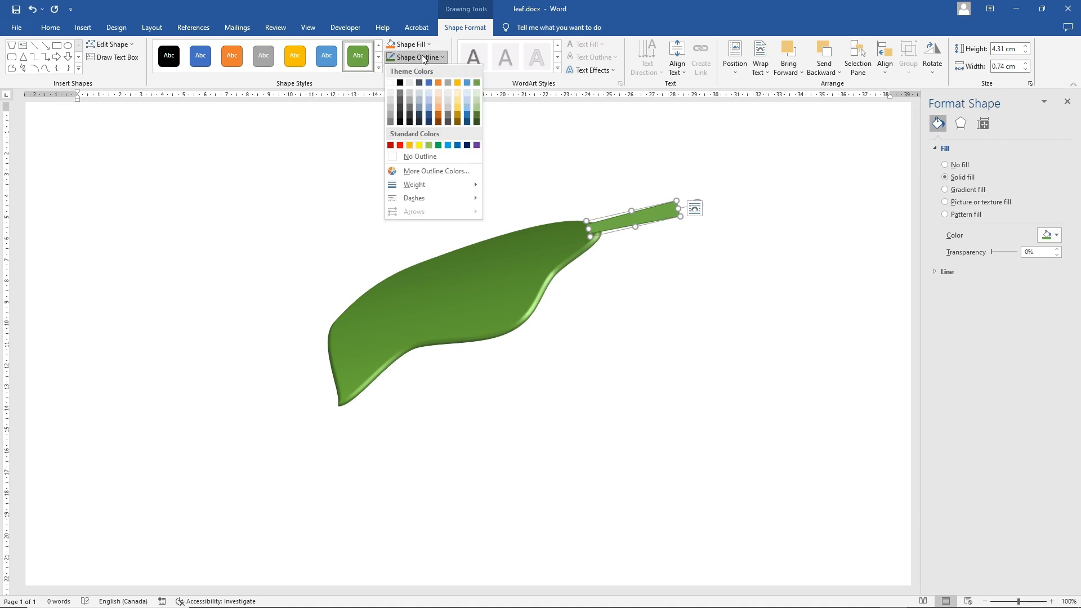
pyautogui.click(475, 123)
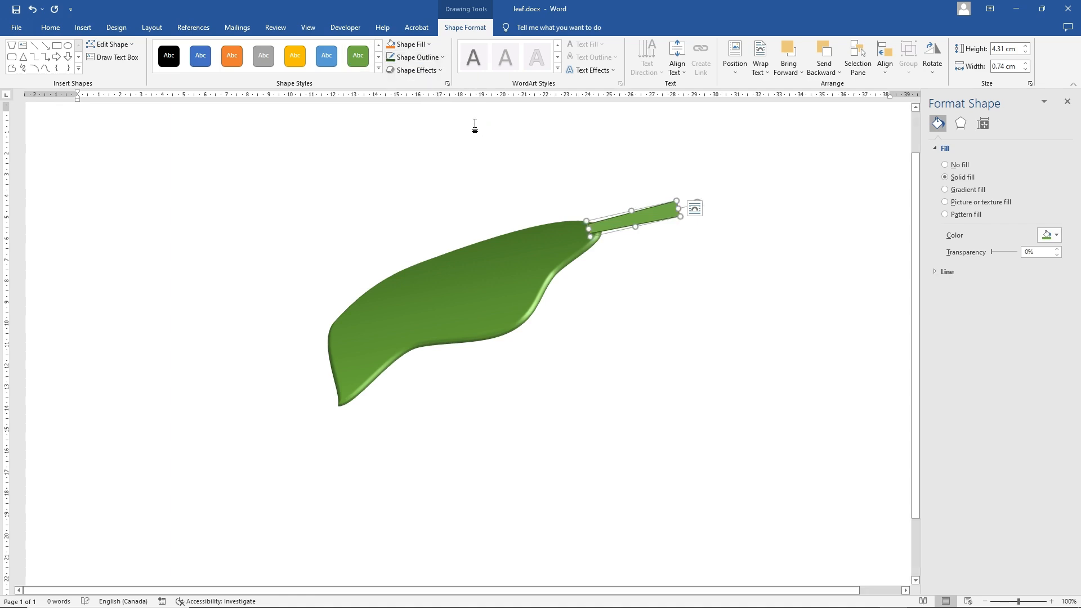
# Step: Fill the stem with the first dark-variation gradient, a linear diagonal at 45°
pyautogui.click(421, 50)
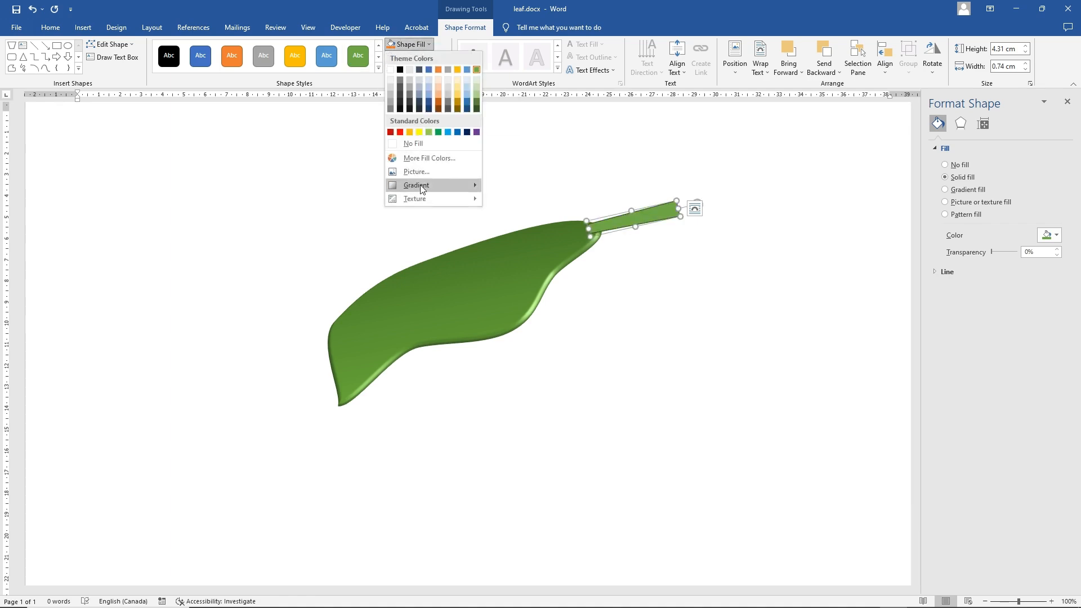
pyautogui.moveTo(421, 188)
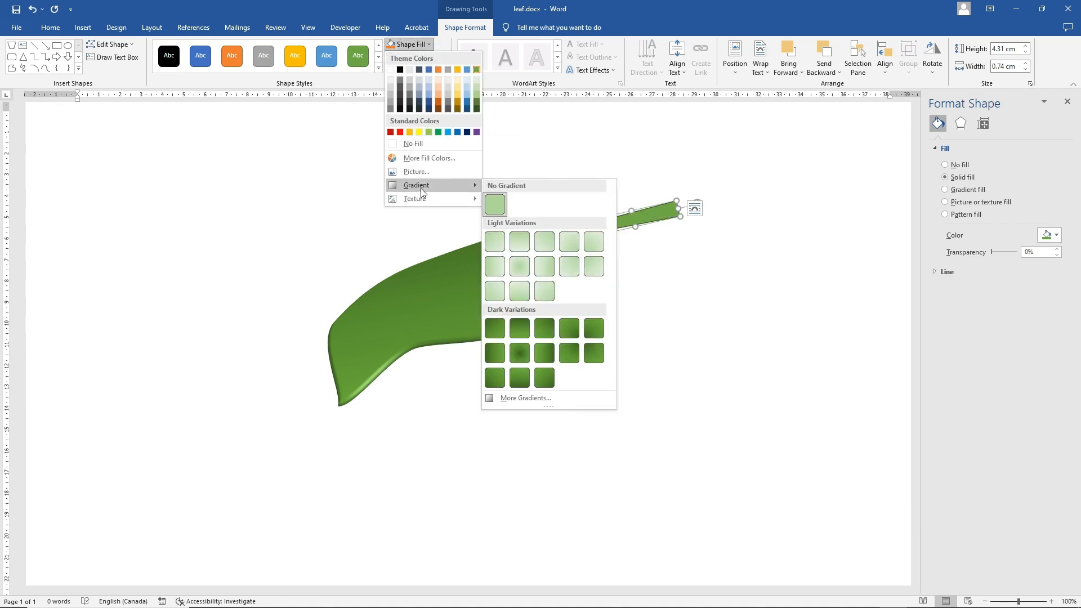
pyautogui.click(496, 327)
# Step: Send the stem to the back behind the leaf and fix its position on the page
pyautogui.rightClick(658, 218)
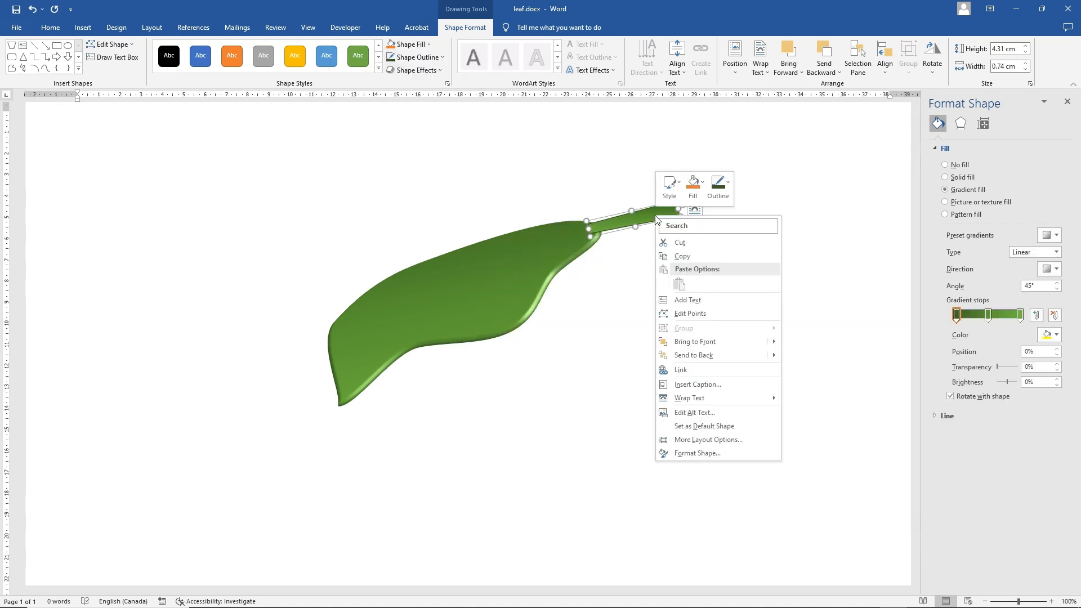
pyautogui.click(703, 357)
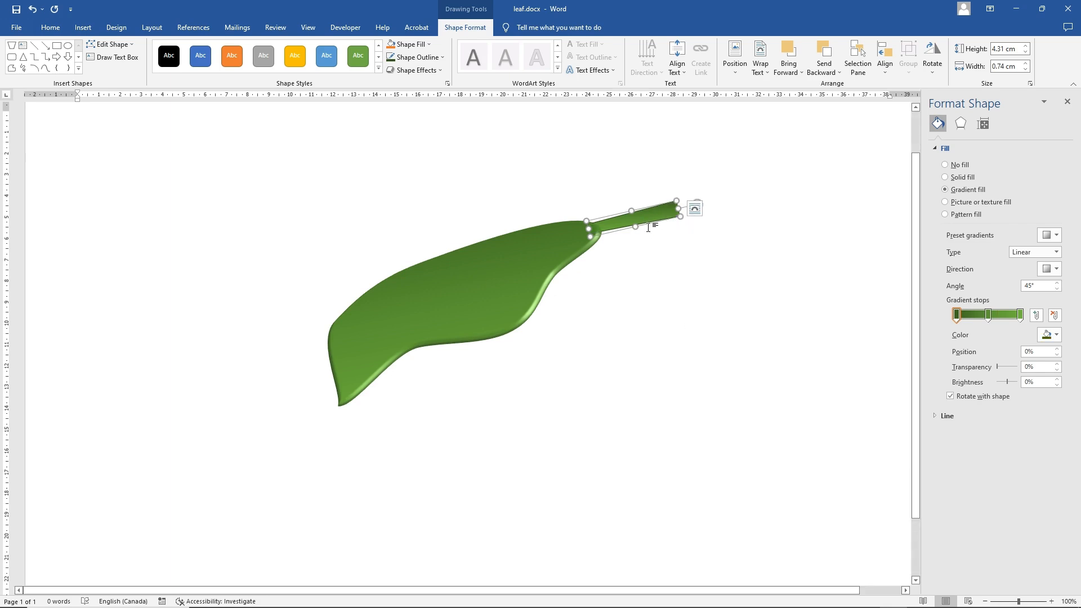
pyautogui.click(695, 209)
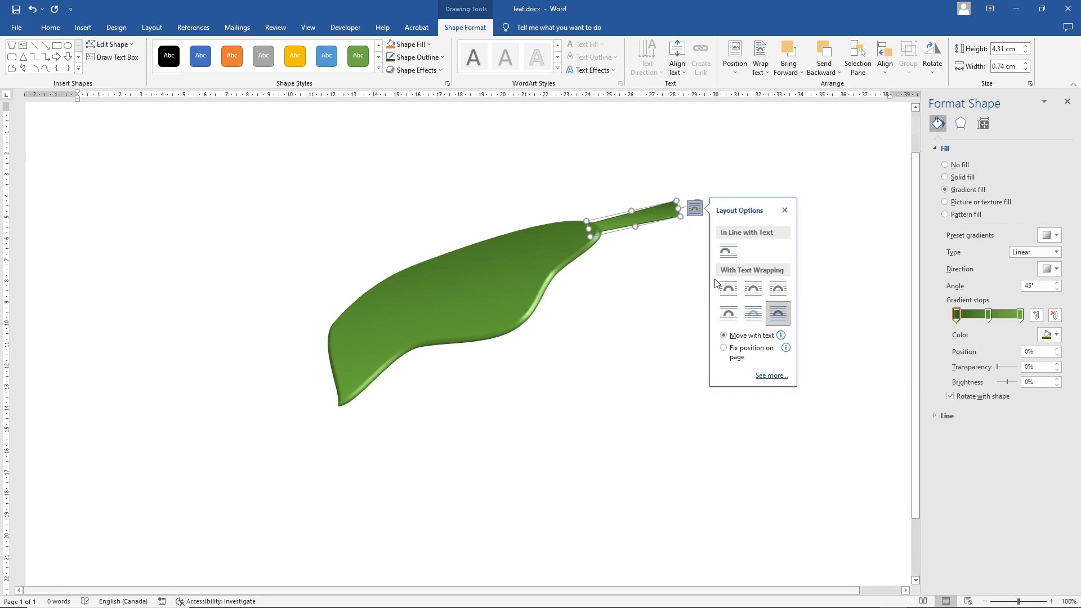
# Step: Add an edit point midway along the stem's lower edge and make it a smooth point
pyautogui.rightClick(654, 218)
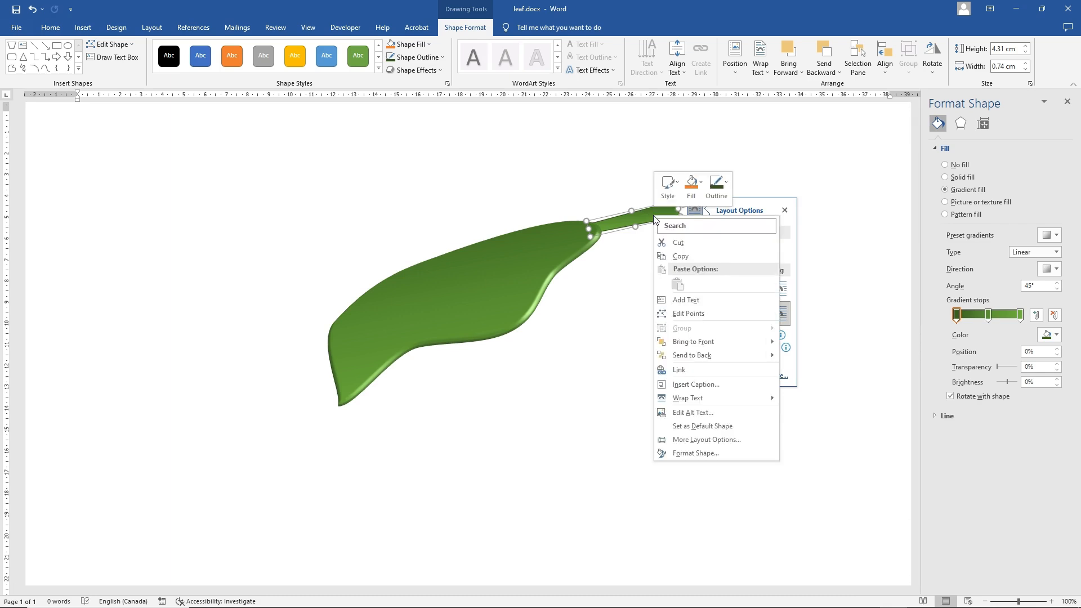
pyautogui.click(688, 313)
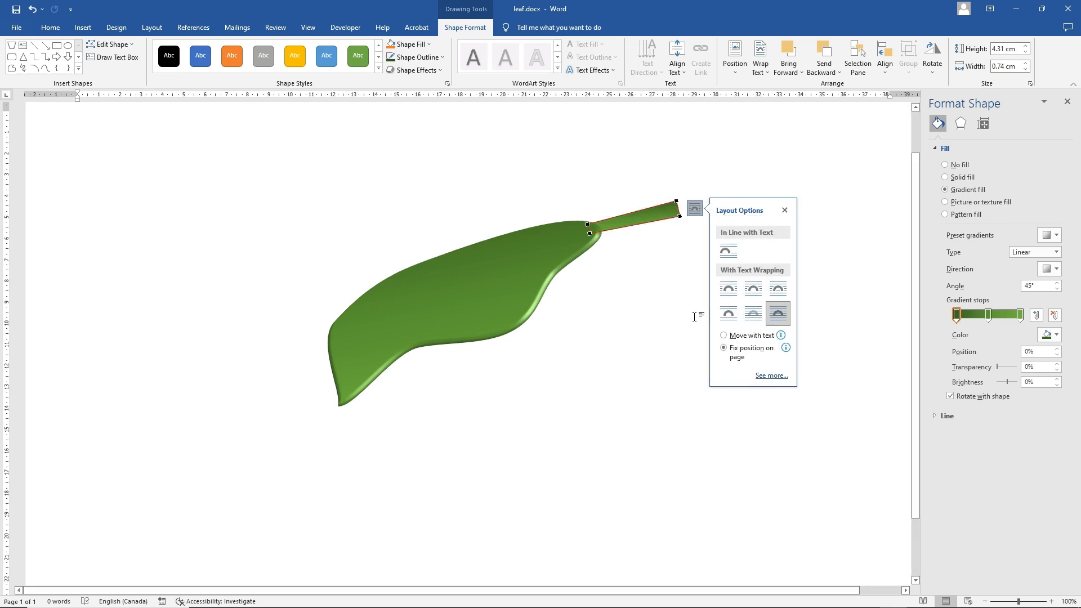
pyautogui.rightClick(637, 224)
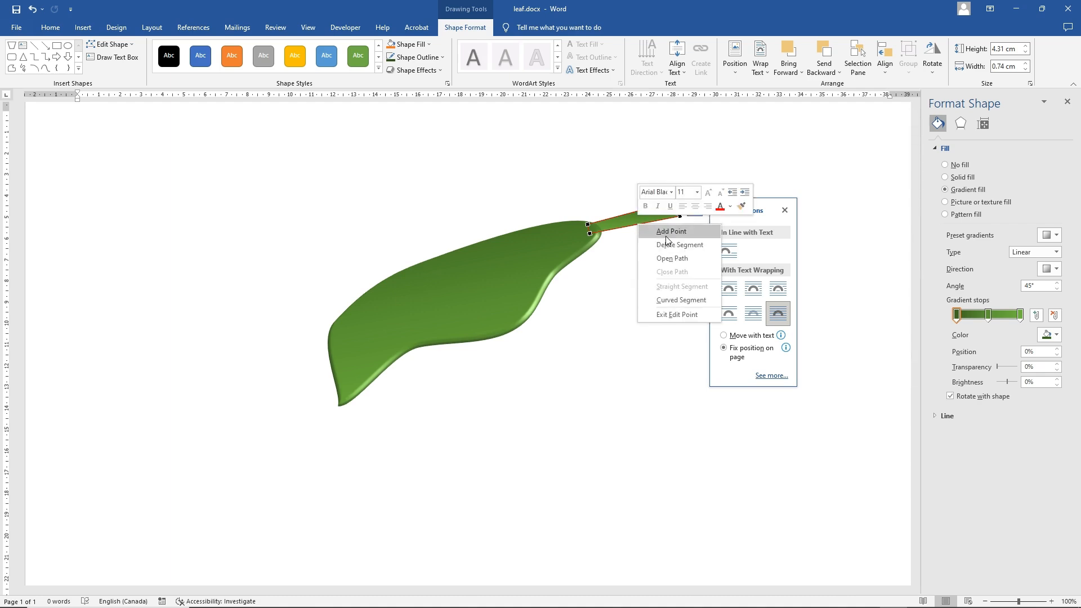
pyautogui.click(666, 232)
pyautogui.rightClick(637, 224)
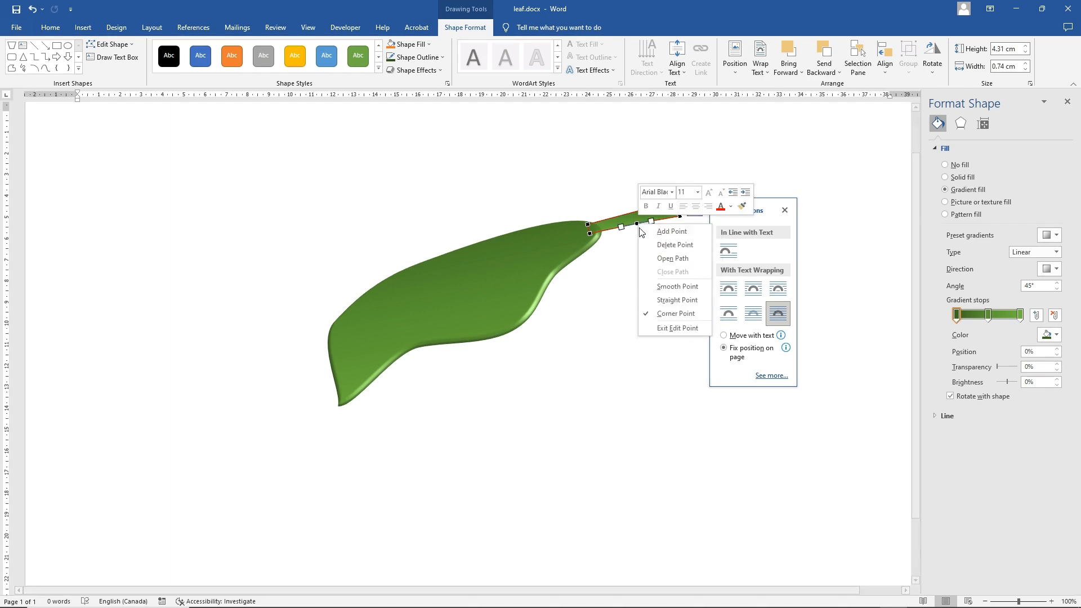
pyautogui.click(675, 281)
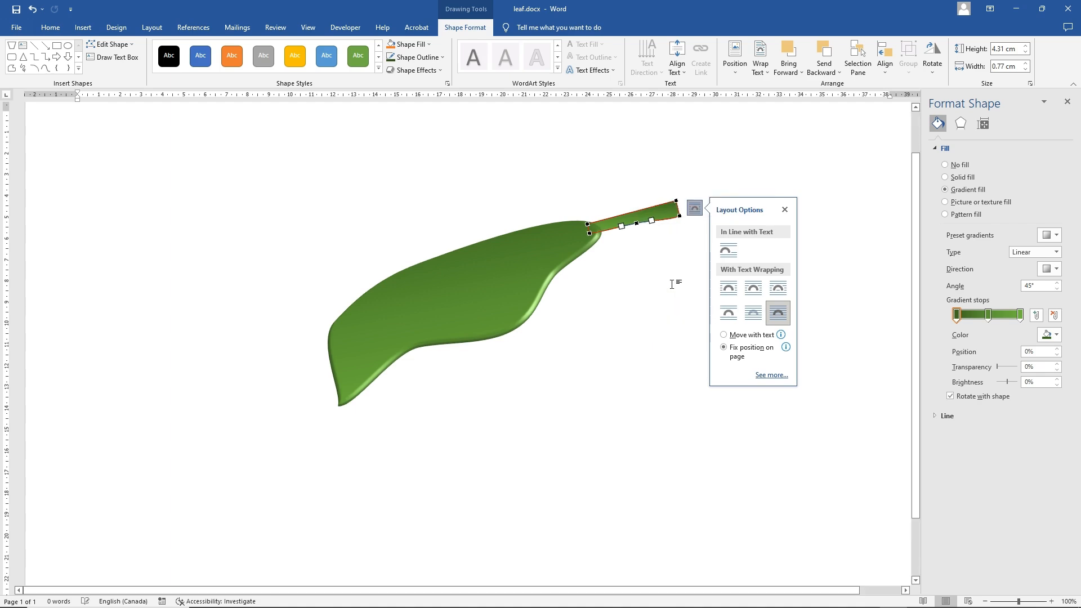
# Step: Add a smooth edit point midway along the stem's upper edge and shift the lower-edge point slightly toward the leaf
pyautogui.rightClick(636, 210)
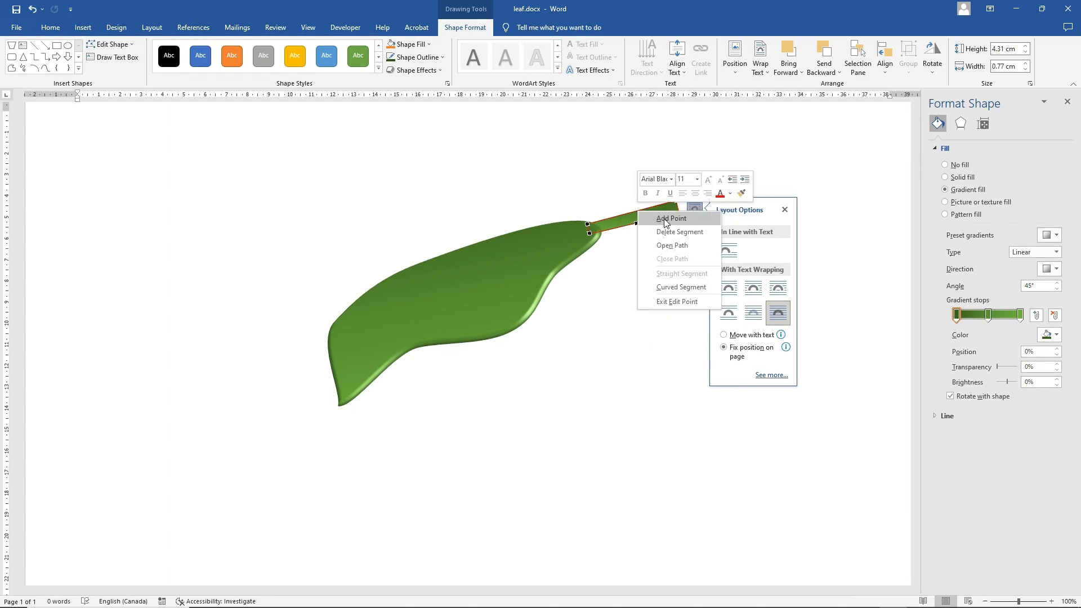
pyautogui.click(666, 220)
pyautogui.rightClick(638, 212)
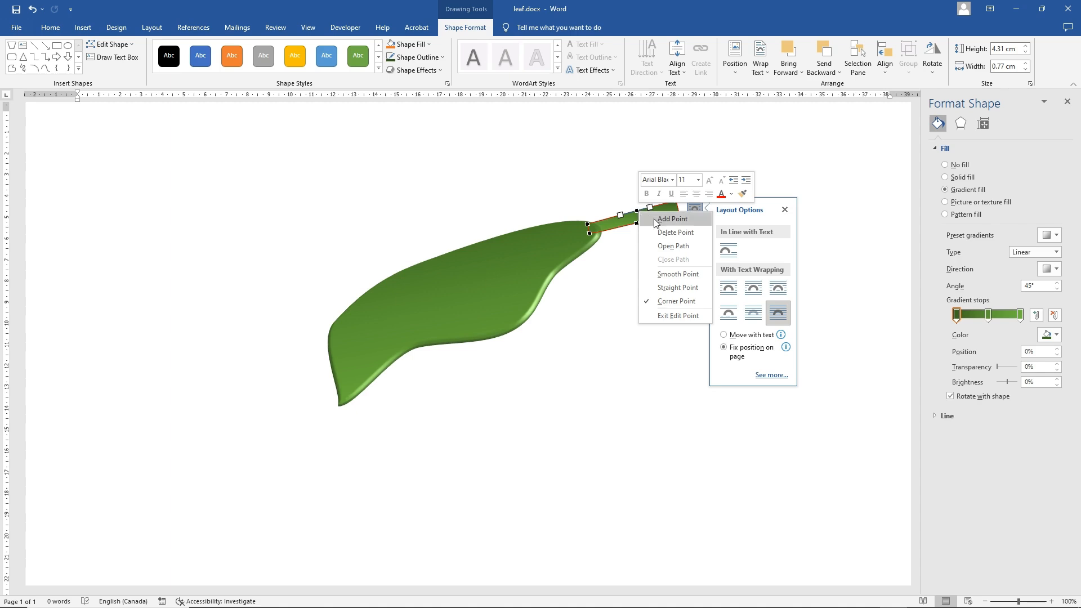
pyautogui.click(669, 276)
pyautogui.moveTo(637, 211); pyautogui.dragTo(625, 222)
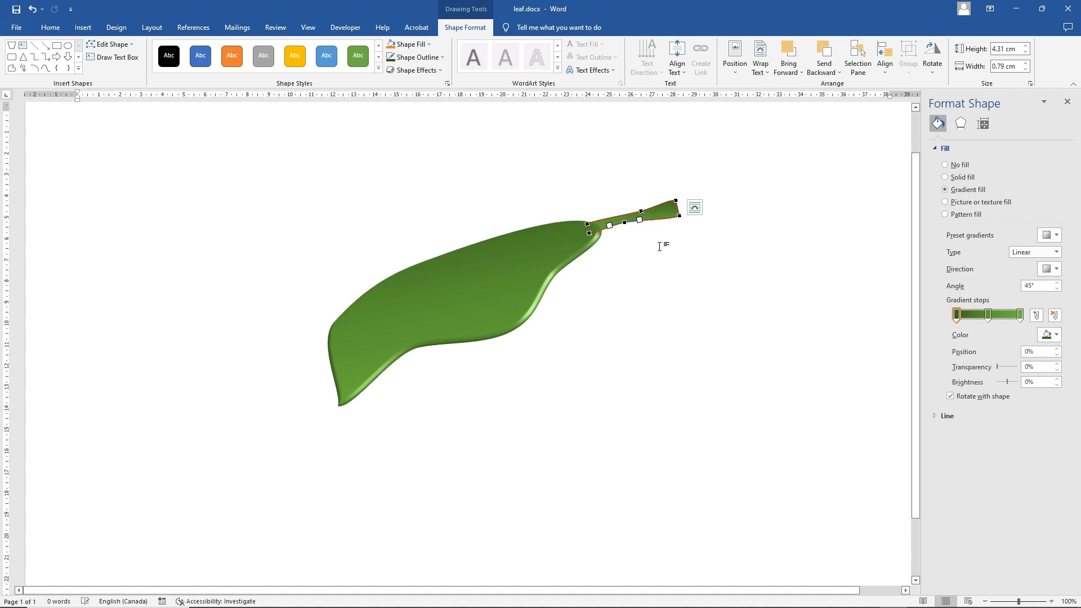
# Step: Make both corner points at the stem's free end smooth and pull the upper one's handle inward to round the end
pyautogui.rightClick(678, 217)
pyautogui.click(713, 281)
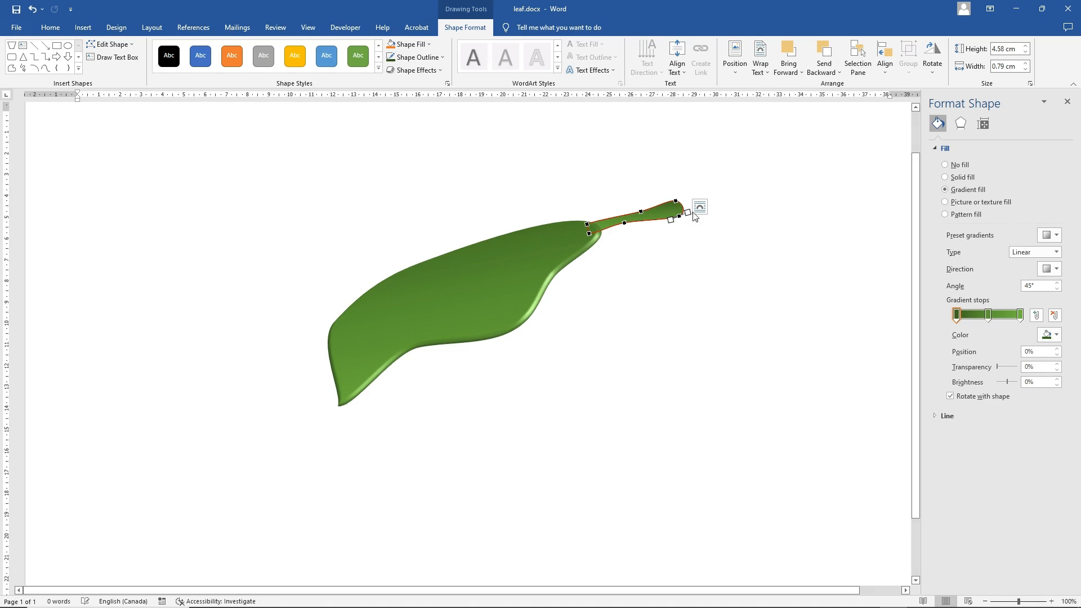
pyautogui.rightClick(677, 200)
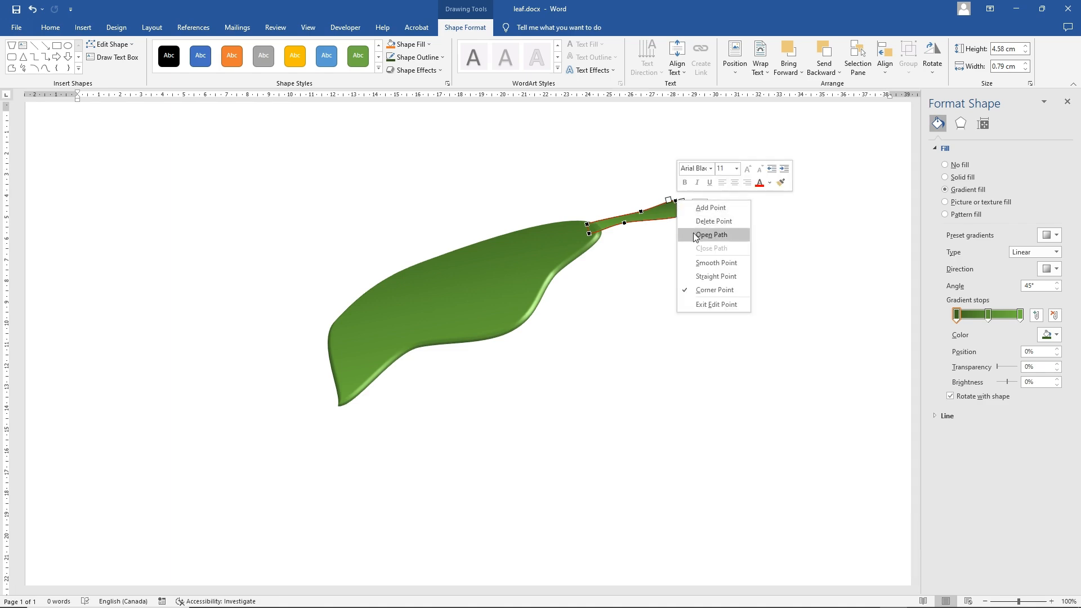
pyautogui.click(704, 263)
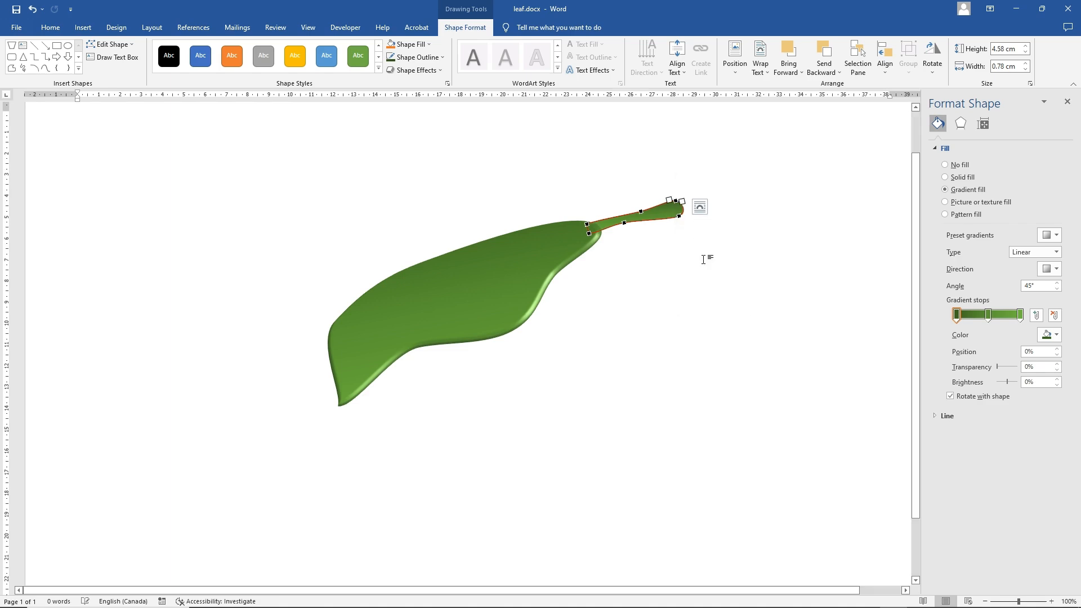
pyautogui.moveTo(682, 201); pyautogui.dragTo(676, 212)
pyautogui.click(685, 238)
# Step: Add an edit point on the stem's rounded free end and move it outward and down to flare the tip
pyautogui.click(669, 214)
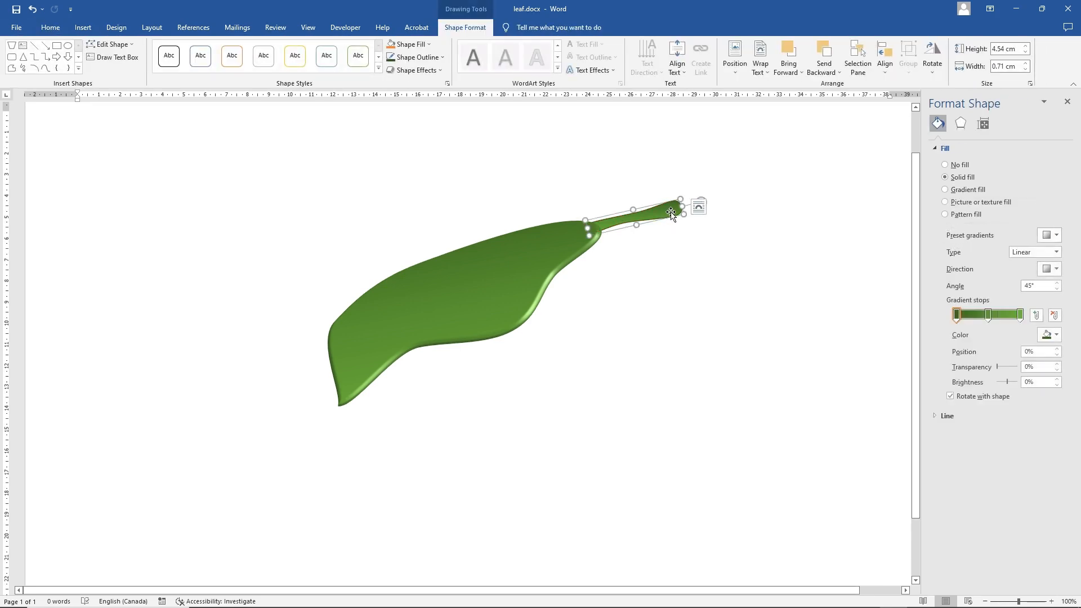
pyautogui.rightClick(671, 214)
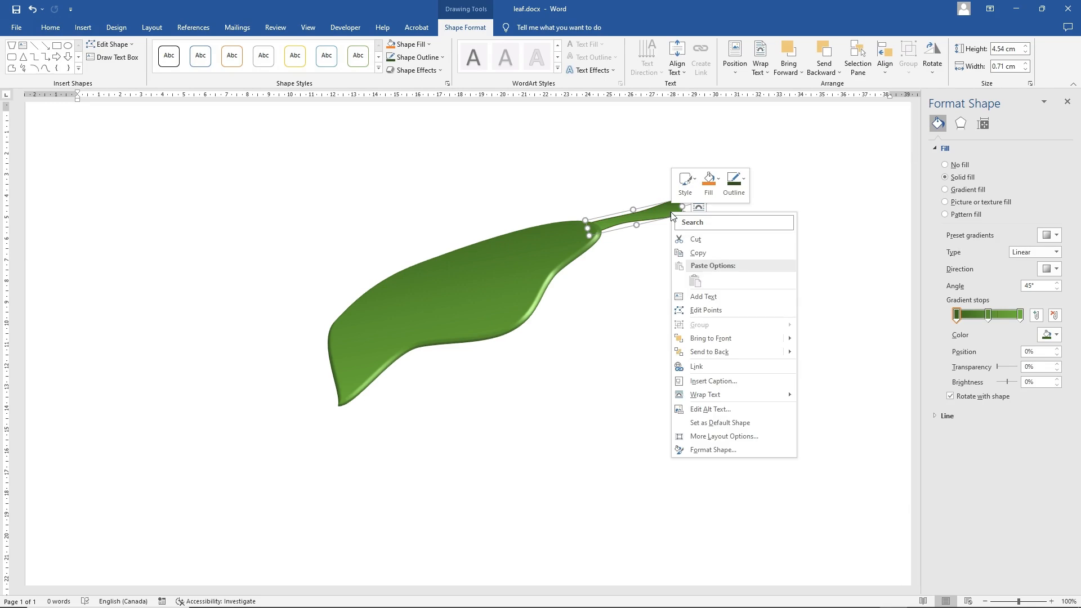
pyautogui.rightClick(669, 211)
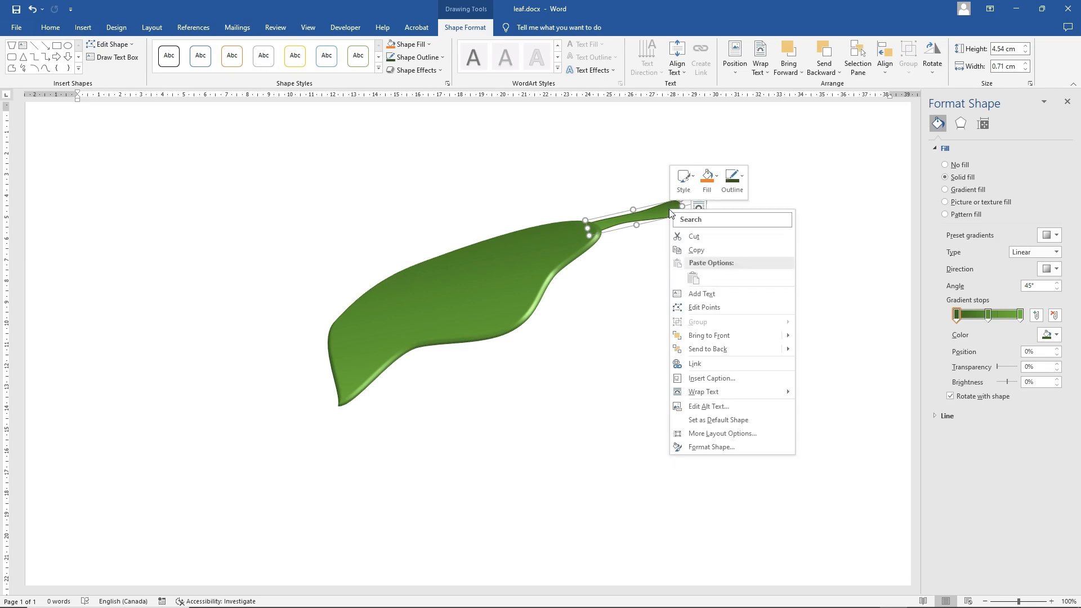
pyautogui.click(703, 307)
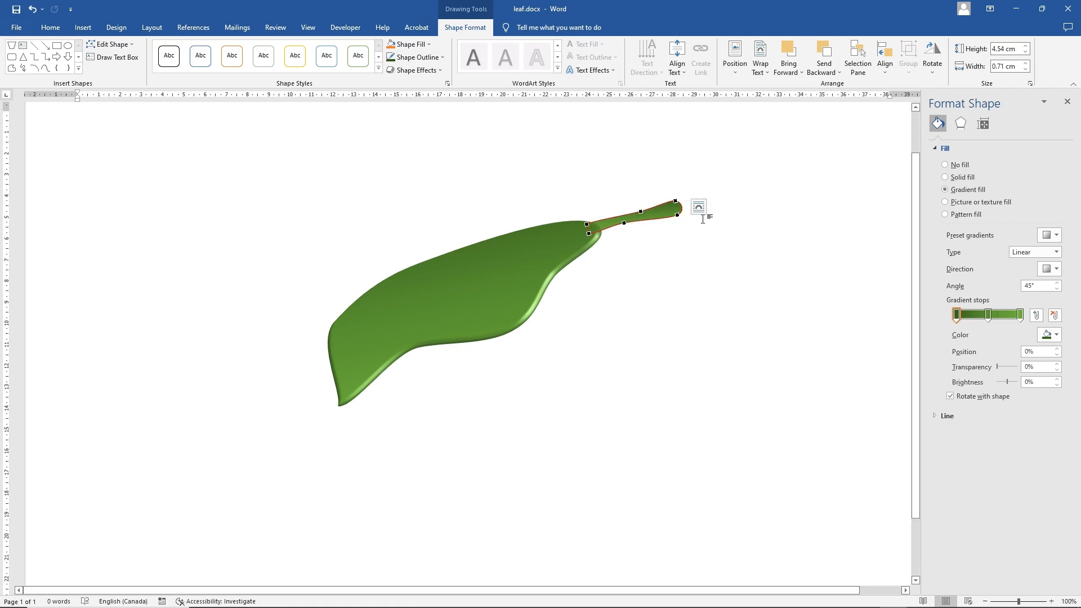
pyautogui.rightClick(680, 207)
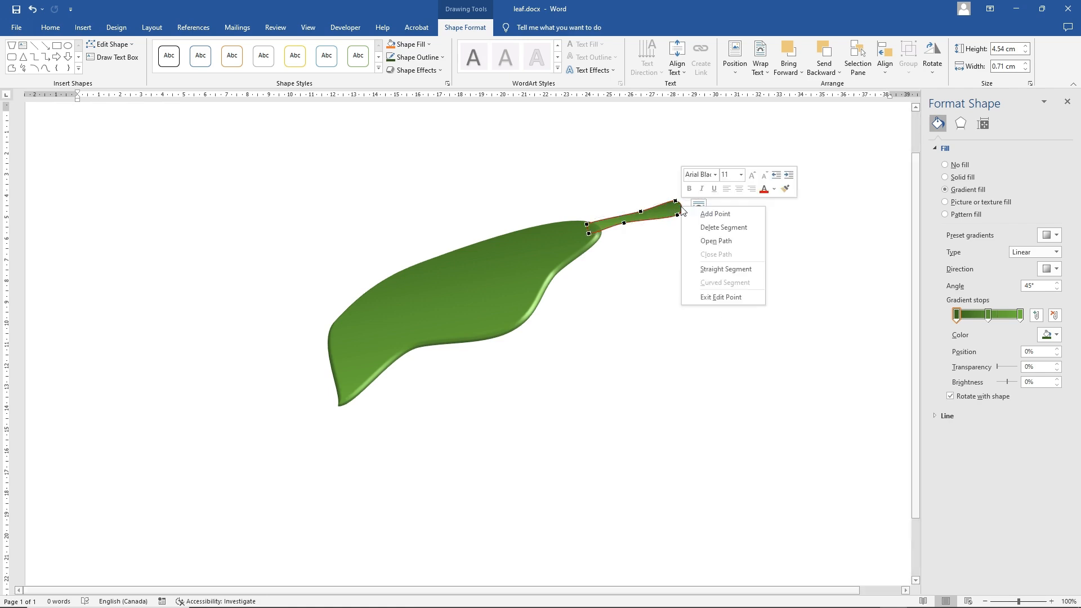
pyautogui.click(708, 216)
pyautogui.moveTo(681, 208); pyautogui.dragTo(686, 217)
pyautogui.click(690, 242)
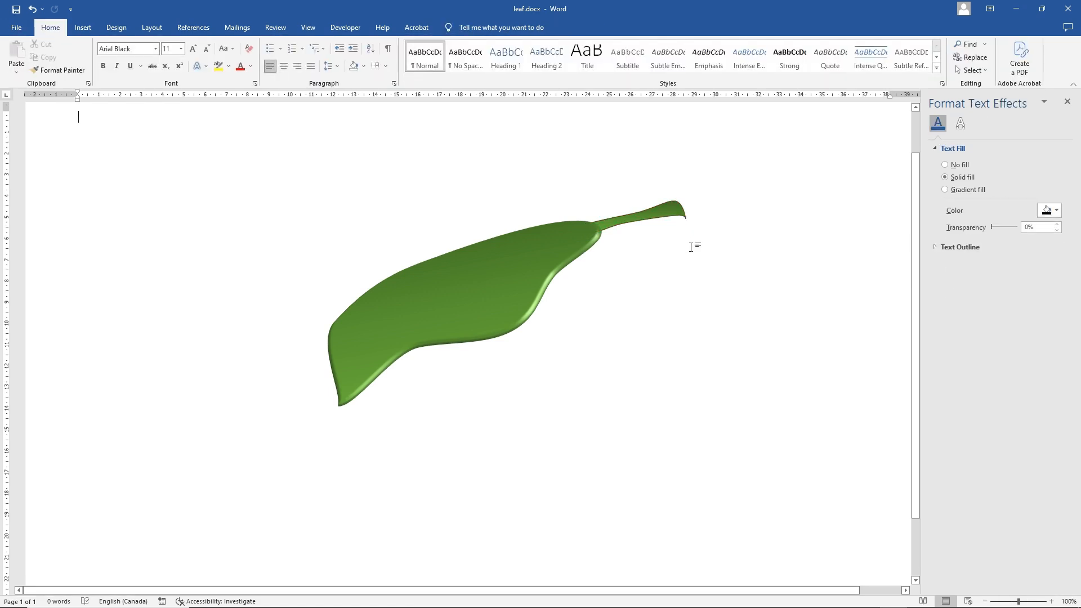
pyautogui.click(680, 212)
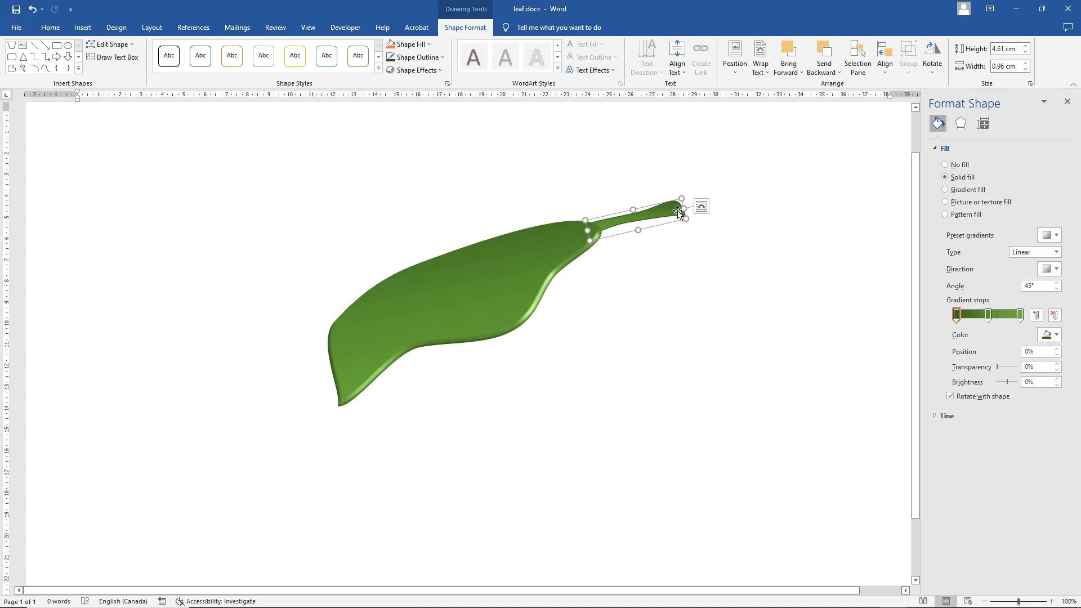
pyautogui.rightClick(679, 213)
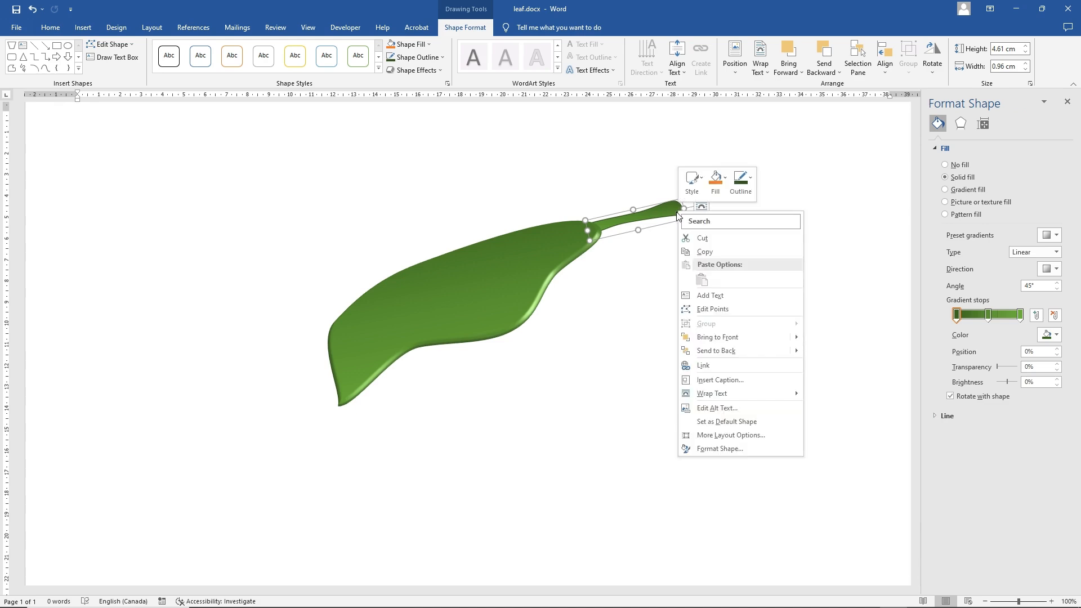
pyautogui.click(651, 274)
pyautogui.click(724, 257)
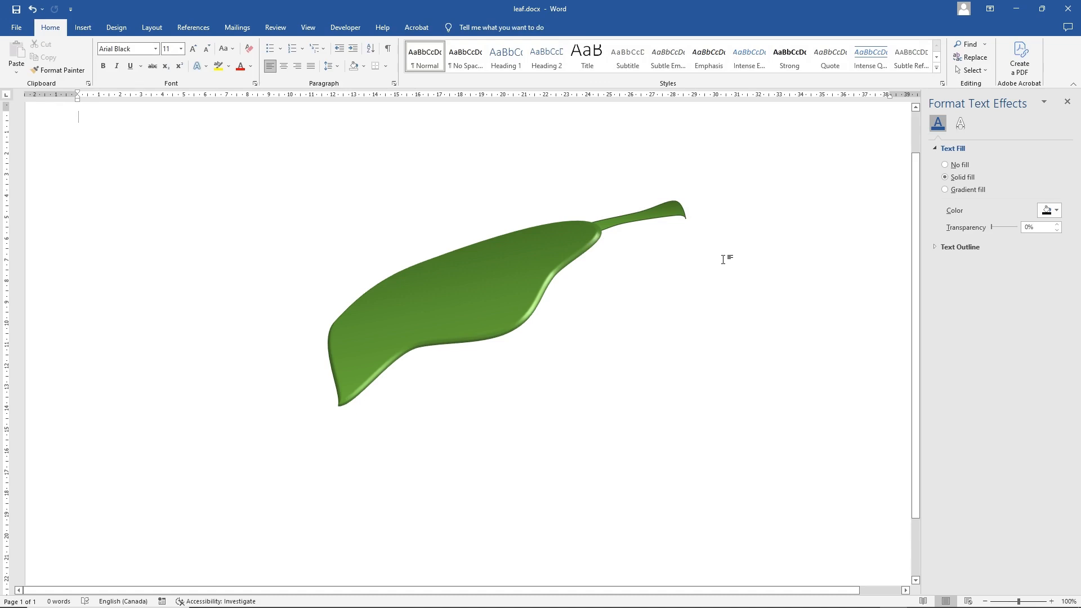
# Step: Apply the Riblet bevel effect to the stem
pyautogui.click(658, 216)
pyautogui.click(465, 27)
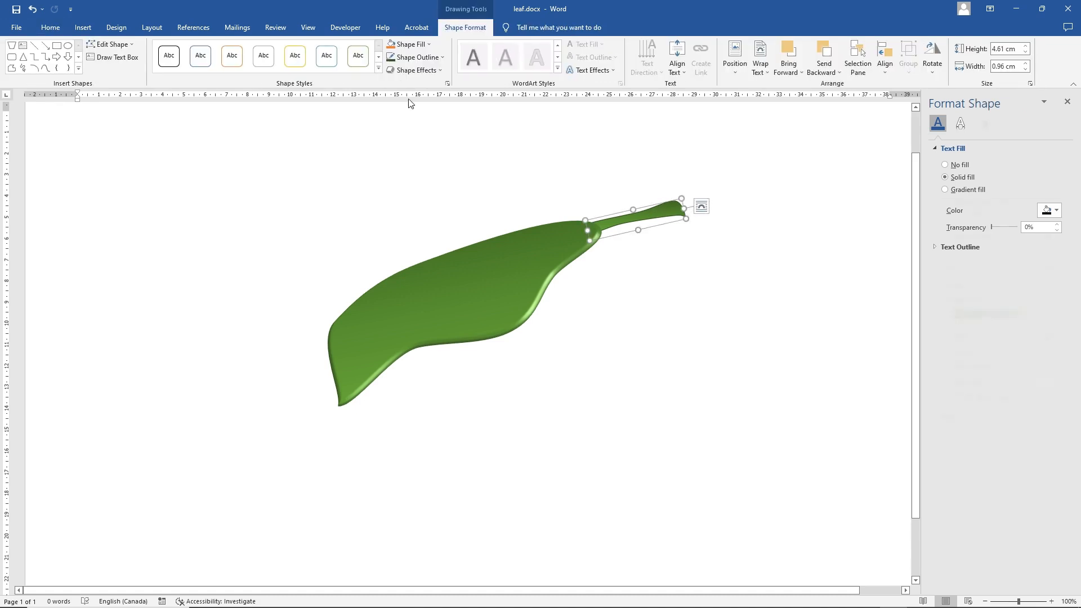
pyautogui.click(415, 70)
pyautogui.moveTo(413, 218)
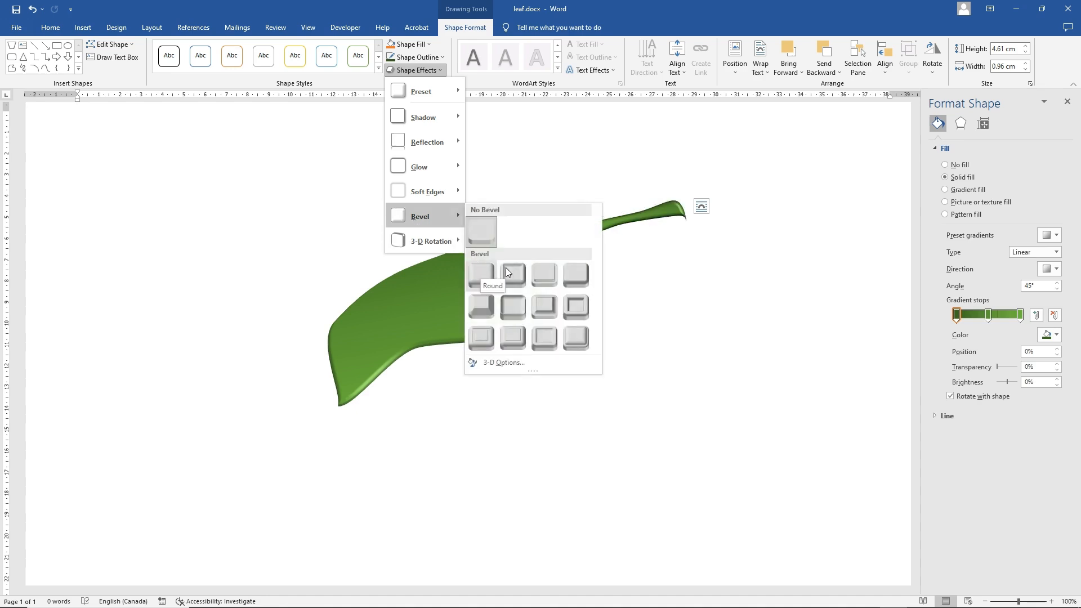
pyautogui.click(513, 339)
pyautogui.click(644, 325)
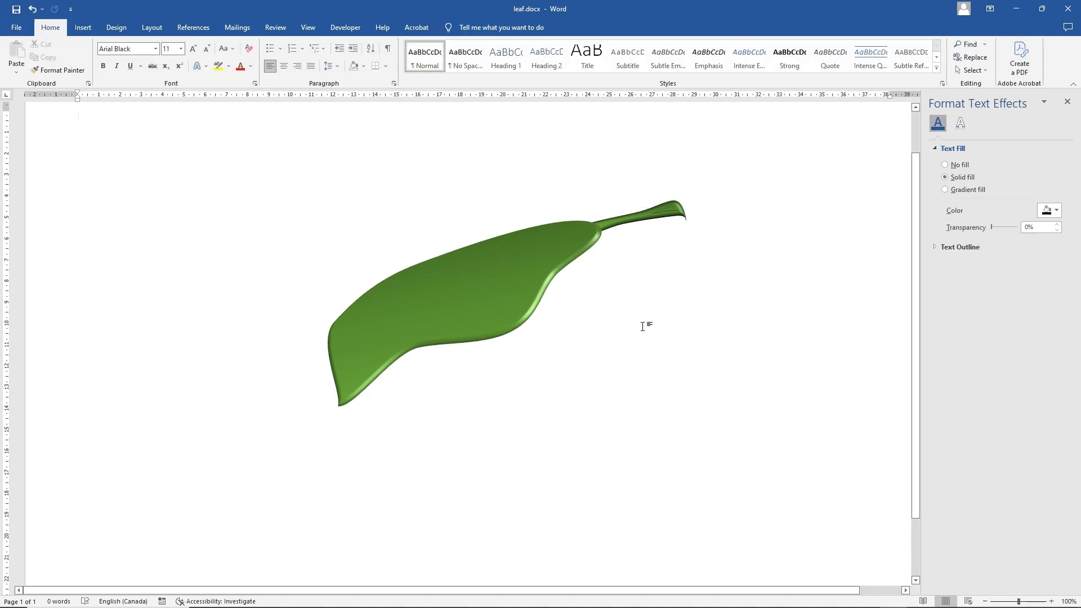
# Step: Remove the outline from the stem
pyautogui.click(664, 213)
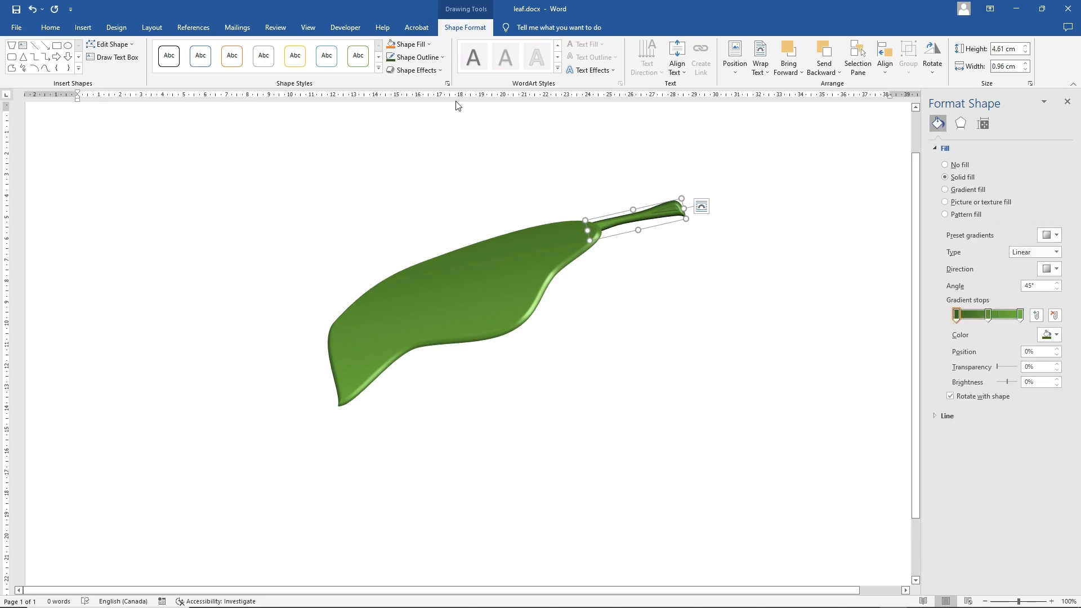
pyautogui.click(419, 57)
pyautogui.click(424, 159)
pyautogui.click(741, 314)
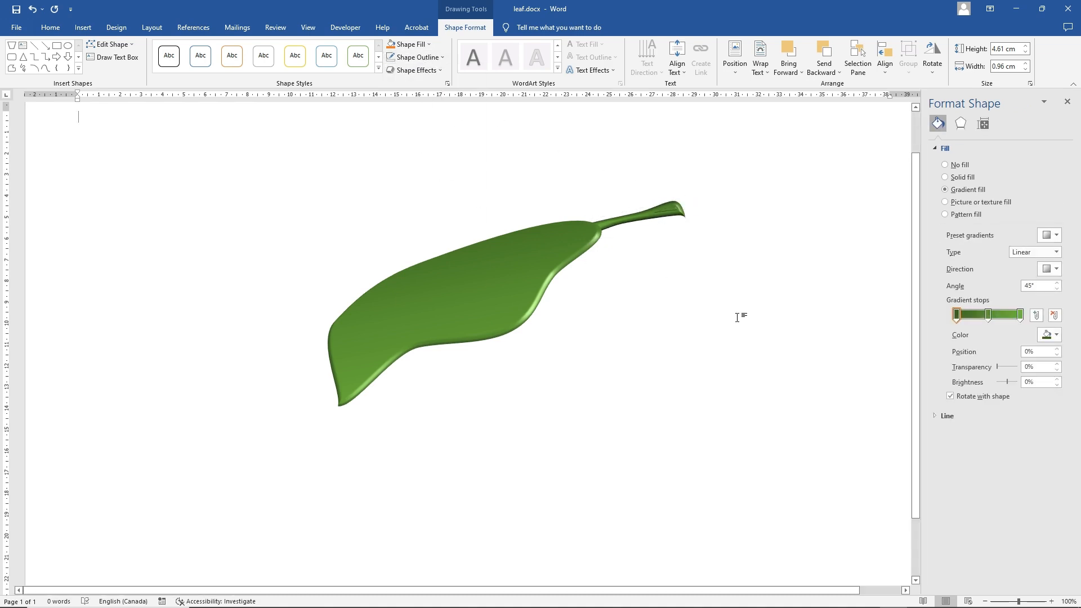
# Step: Give the stem a Round bottom bevel in its 3-D format settings
pyautogui.click(668, 212)
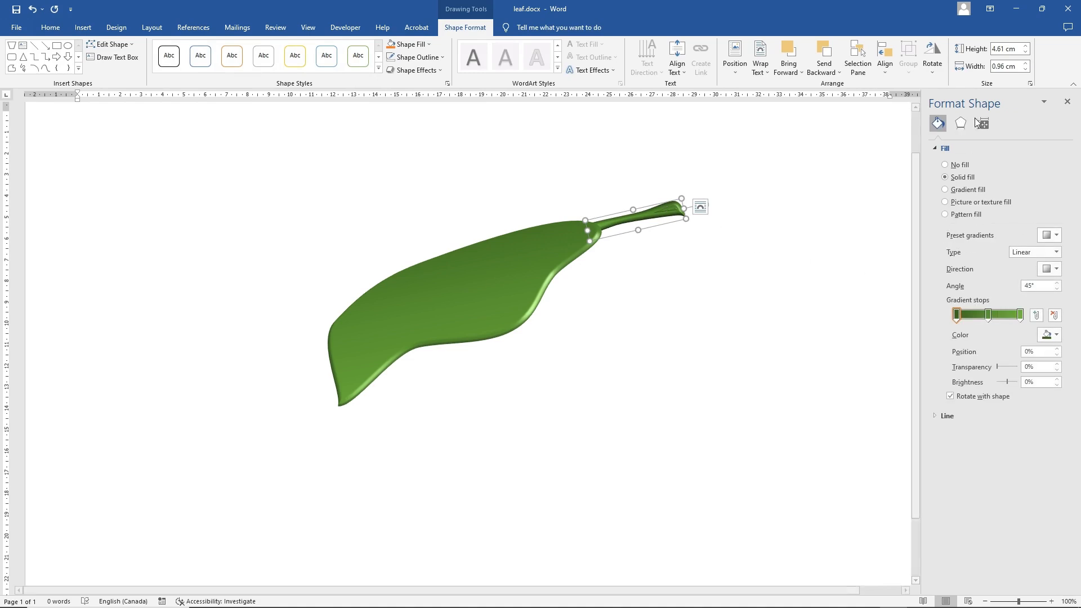
pyautogui.click(963, 123)
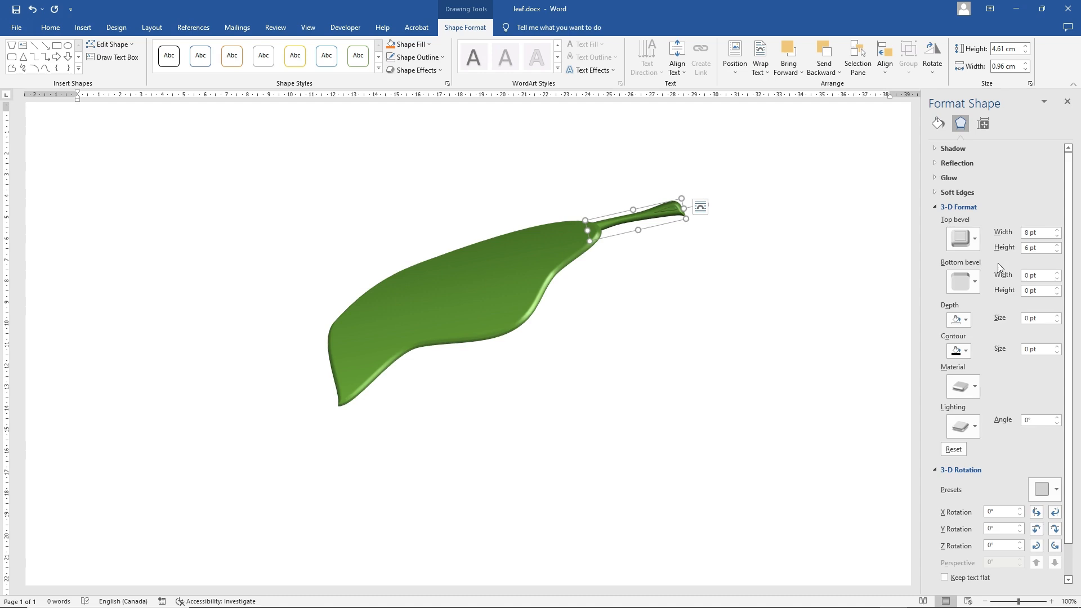
pyautogui.click(972, 285)
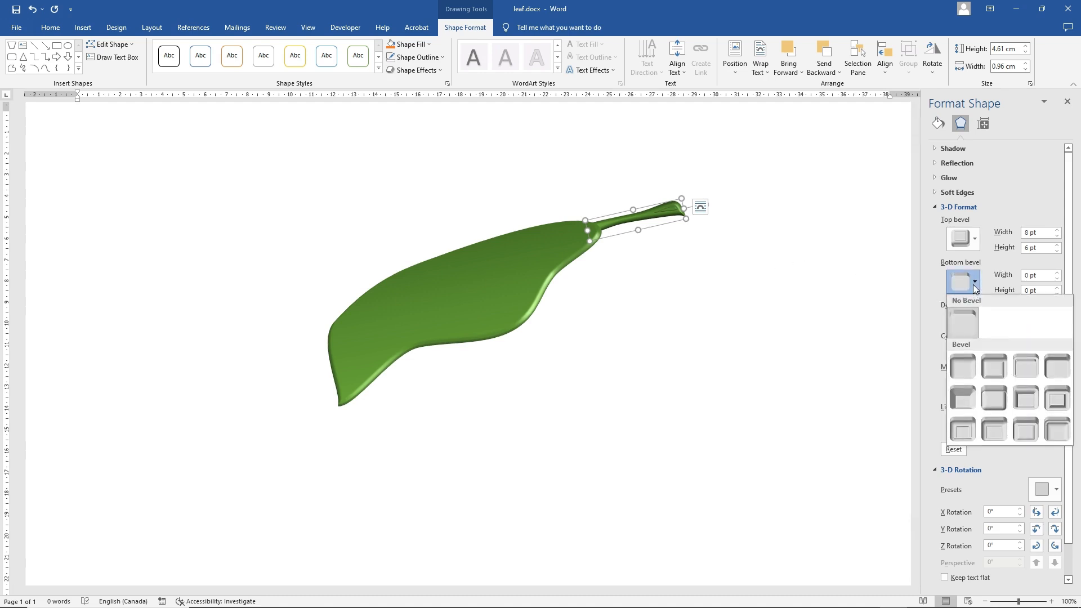
pyautogui.click(973, 370)
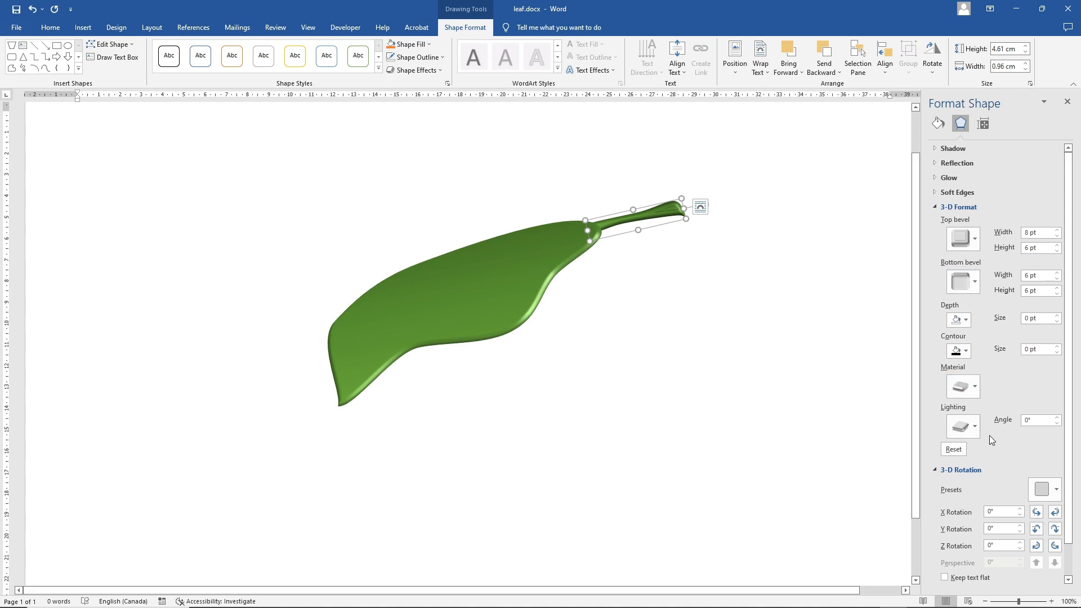
# Step: Adjust the stem's 3-D rotation about the X axis in both directions
pyautogui.click(1055, 513)
pyautogui.click(1056, 512)
pyautogui.click(1055, 513)
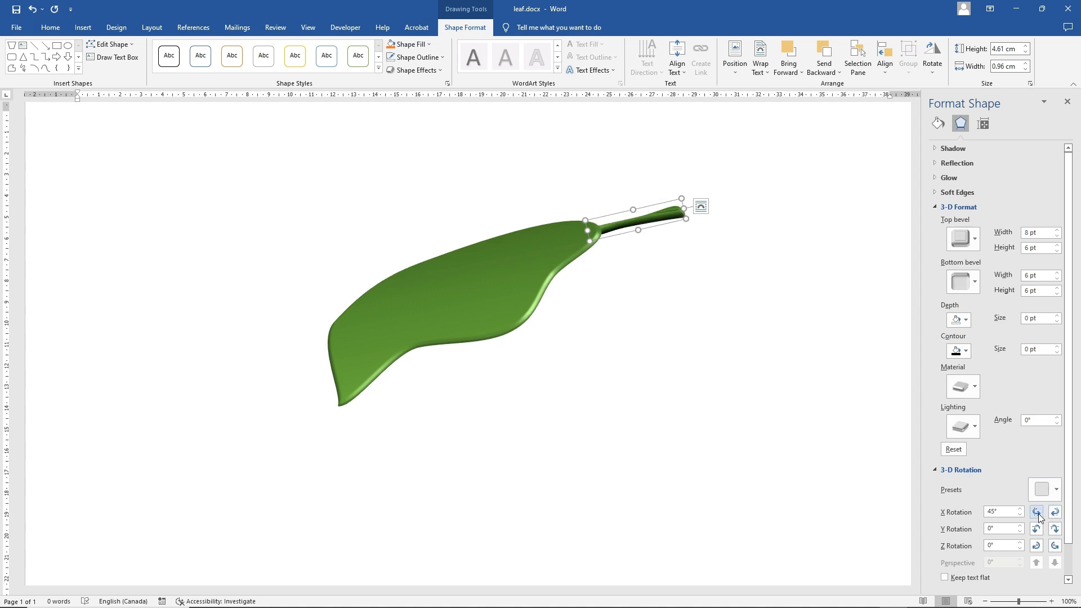
pyautogui.click(1037, 513)
pyautogui.click(1038, 514)
pyautogui.click(1038, 514)
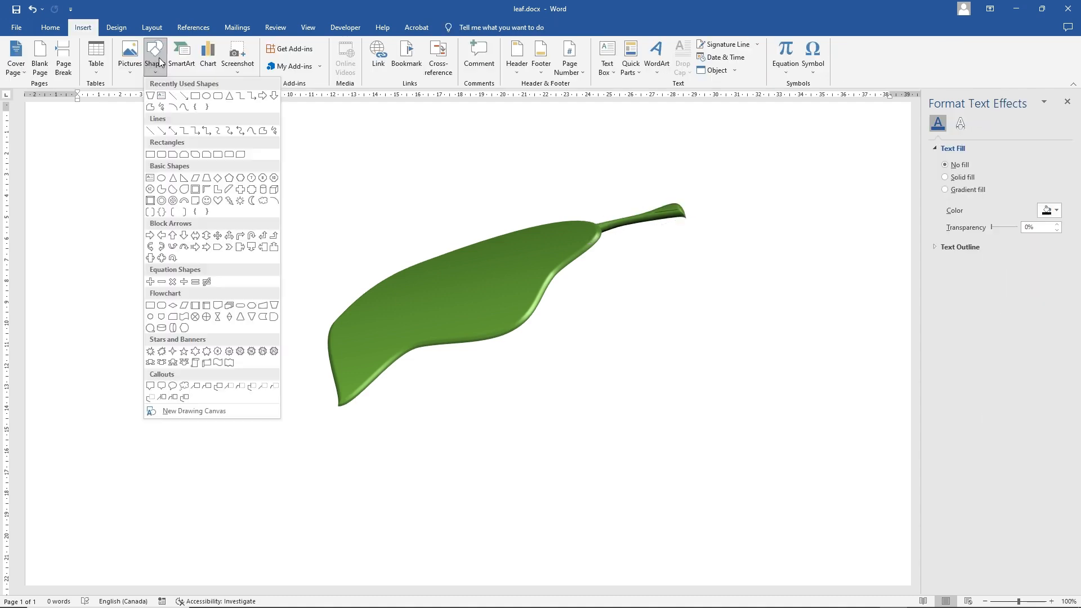
# Step: Draw a central vein with the Curve tool from the leaf's tip to the stem, about 12 cm wide and 7.9 cm high
pyautogui.click(187, 107)
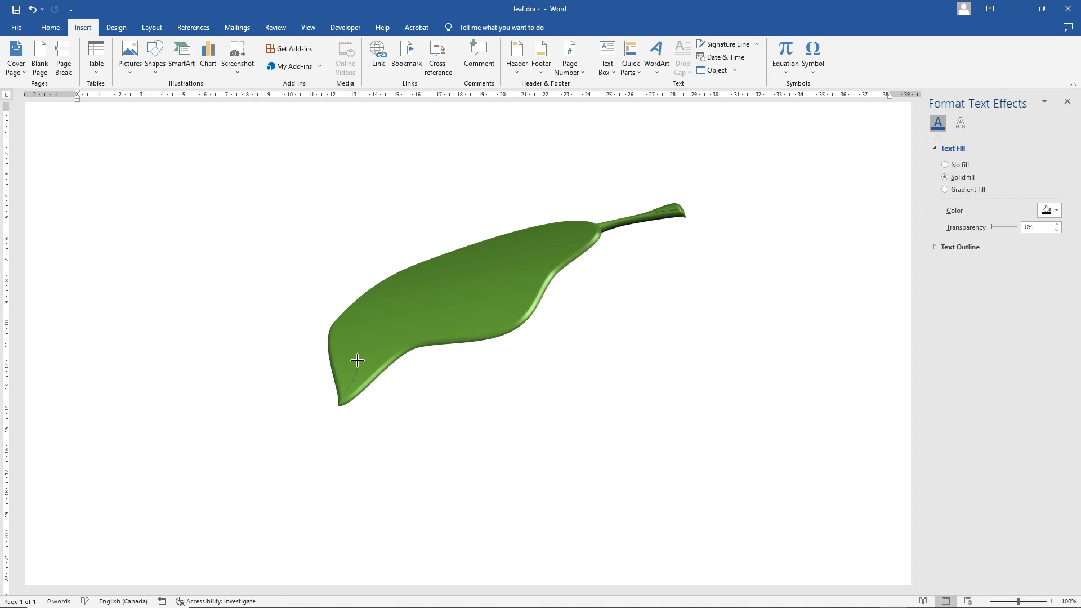
pyautogui.click(388, 318)
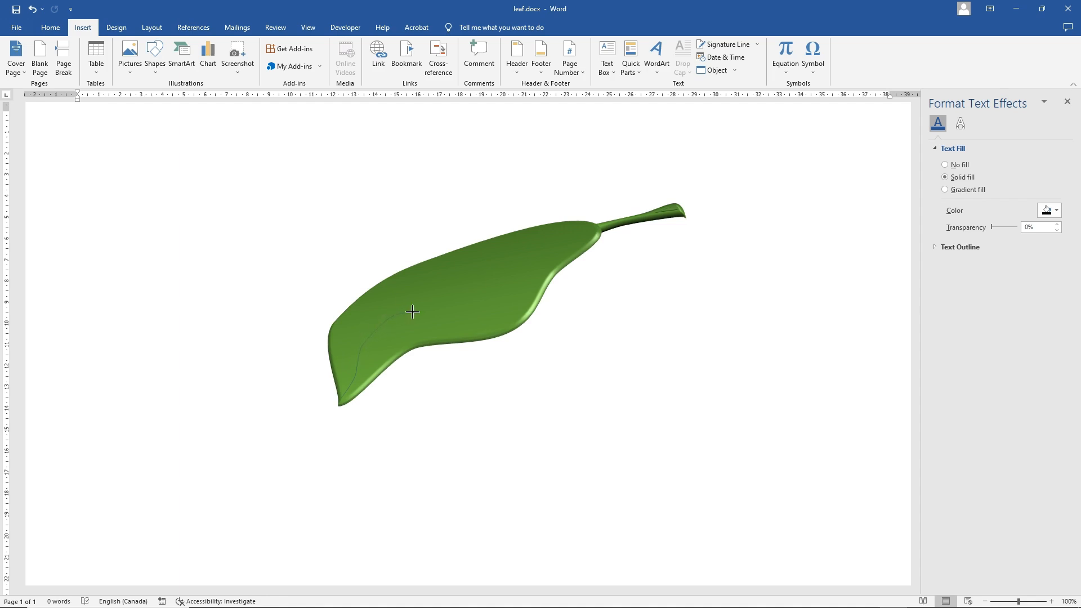
pyautogui.click(481, 292)
pyautogui.click(526, 259)
pyautogui.doubleClick(596, 225)
# Step: Set the vein's outline to Green, Accent 6, Darker 25% with a 4½ pt weight
pyautogui.click(417, 57)
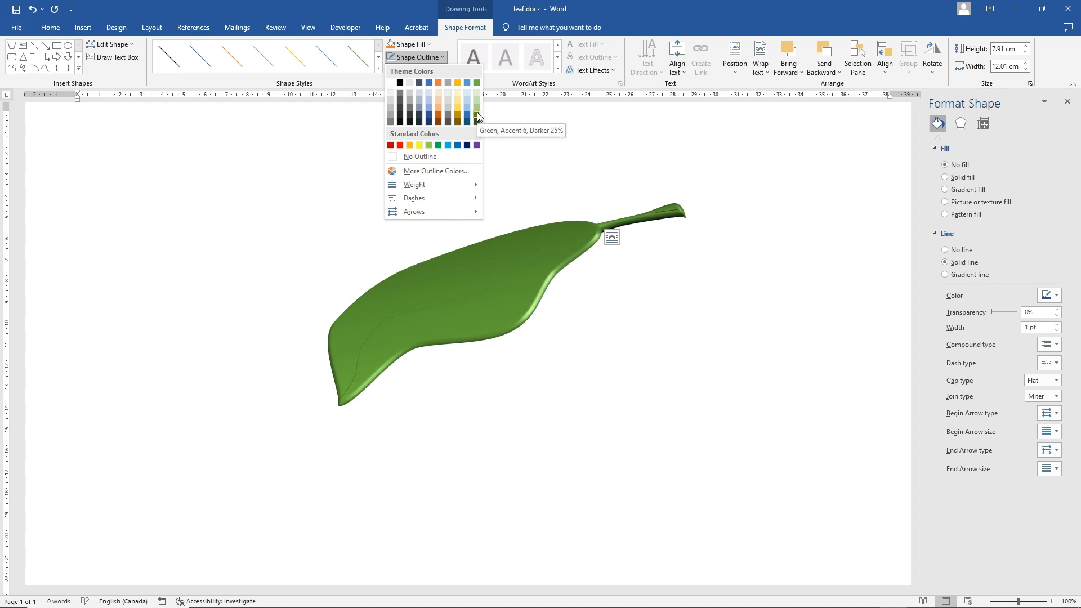
pyautogui.click(478, 117)
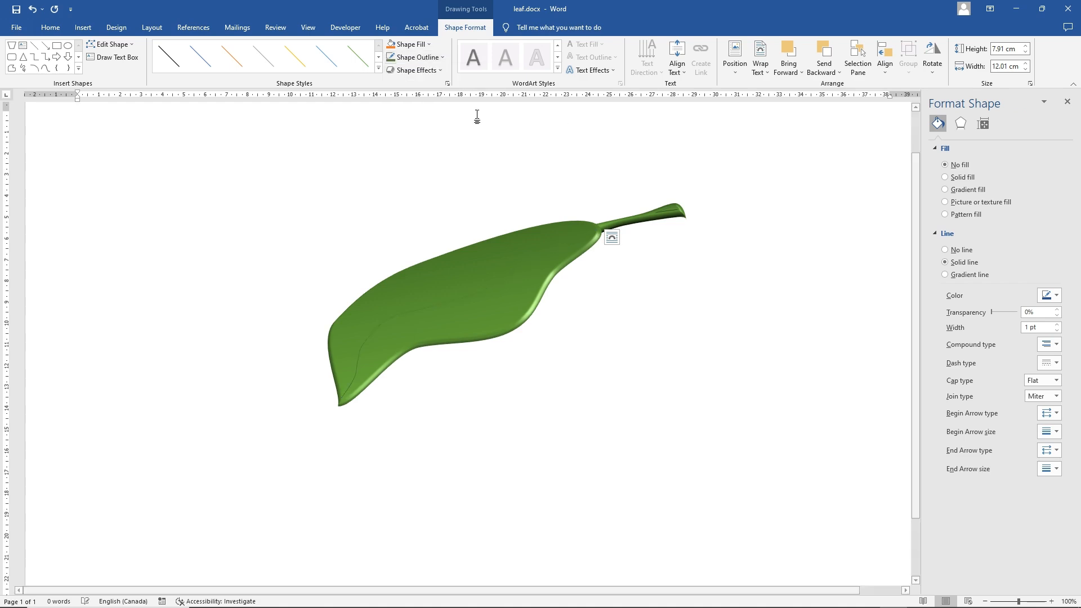
pyautogui.click(425, 58)
pyautogui.moveTo(427, 181)
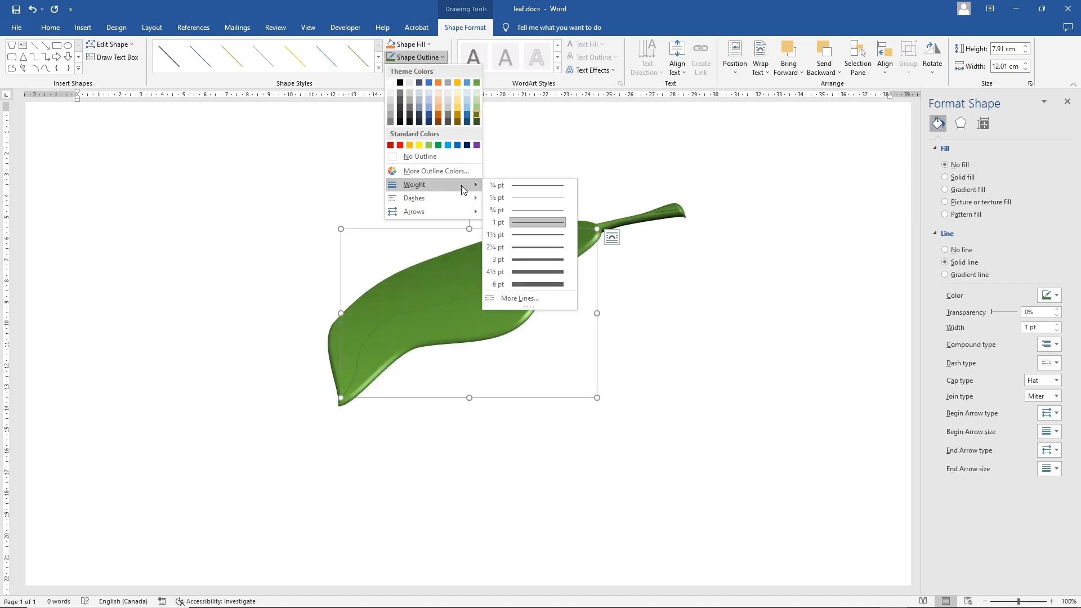
pyautogui.click(534, 273)
# Step: Apply the Slope bevel effect to the central vein
pyautogui.click(419, 71)
pyautogui.moveTo(435, 220)
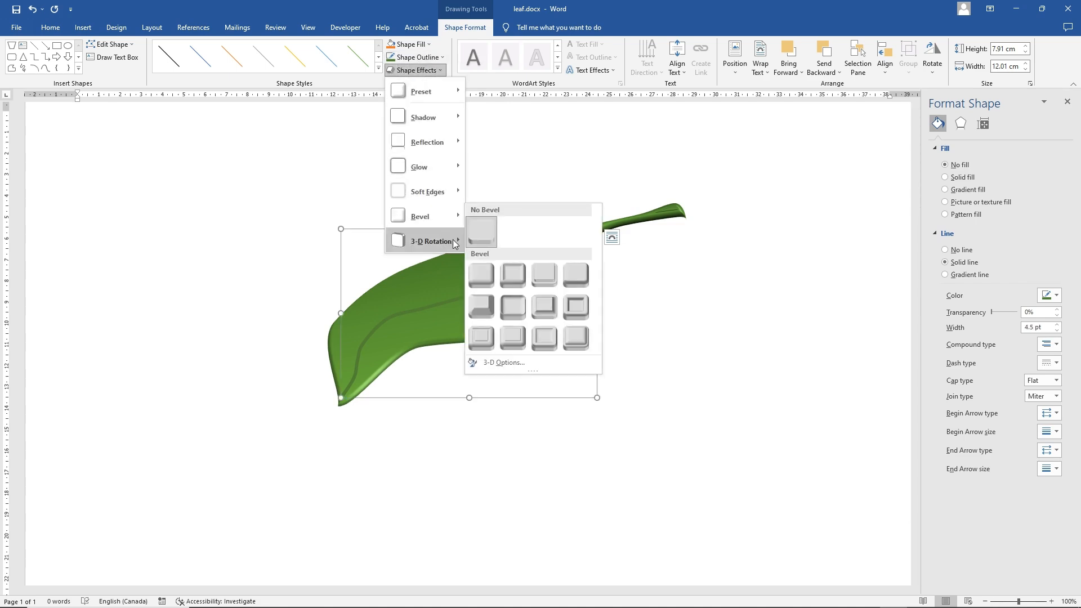
pyautogui.click(572, 306)
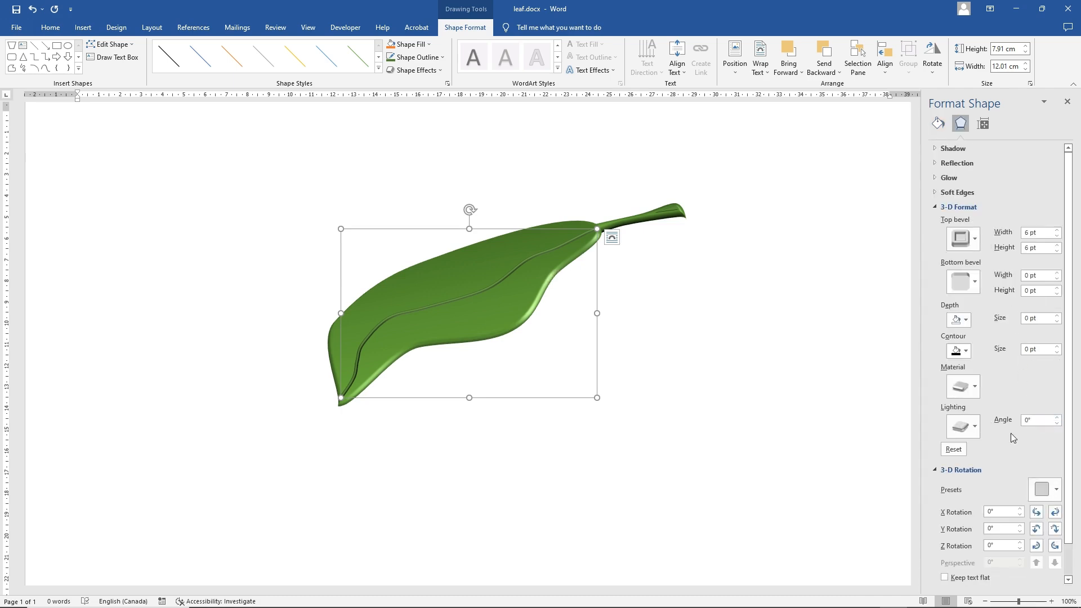
# Step: Set the vein's 3-D lighting angle to 60°
pyautogui.click(1057, 417)
pyautogui.click(1056, 417)
pyautogui.click(1057, 417)
pyautogui.click(1057, 417)
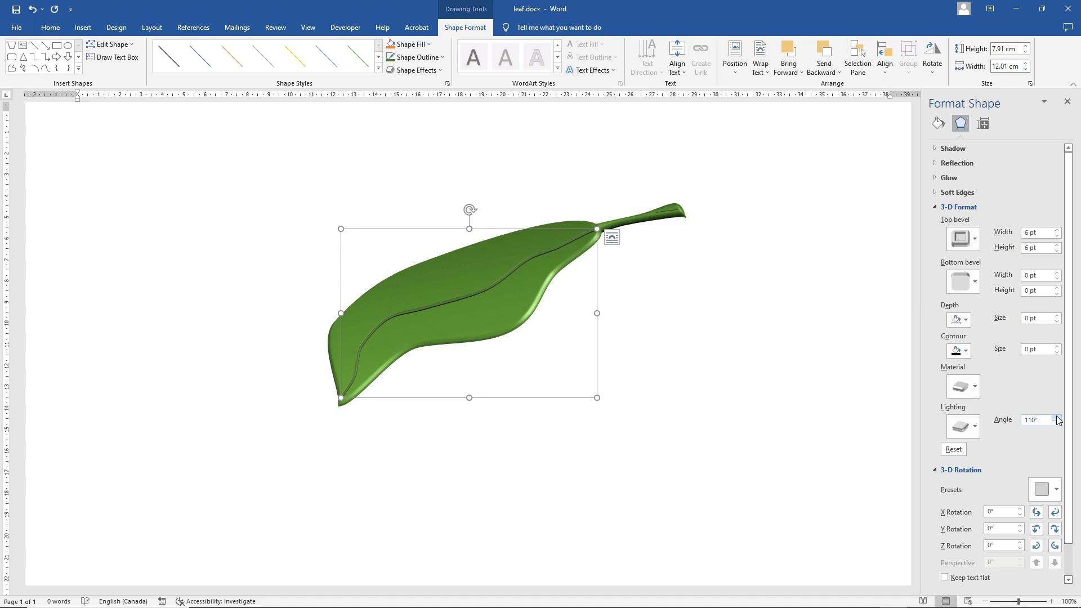
pyautogui.click(1057, 424)
pyautogui.click(1058, 423)
# Step: Recolour the central vein's outline in a green Accent 6 shade and set its 3-D lighting angle to 190°
pyautogui.click(417, 57)
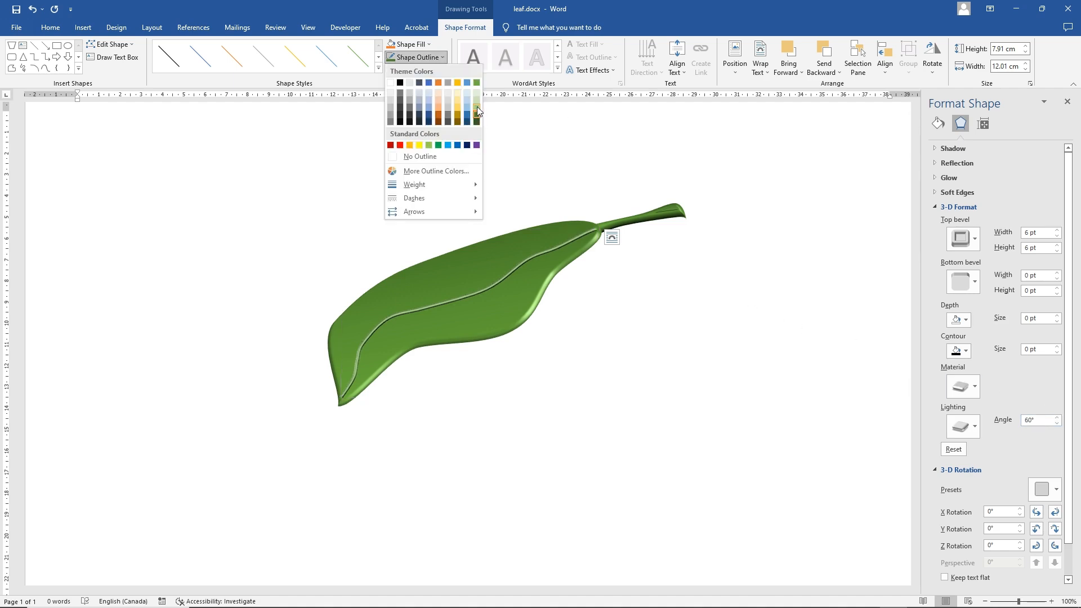
pyautogui.click(477, 107)
pyautogui.click(1057, 424)
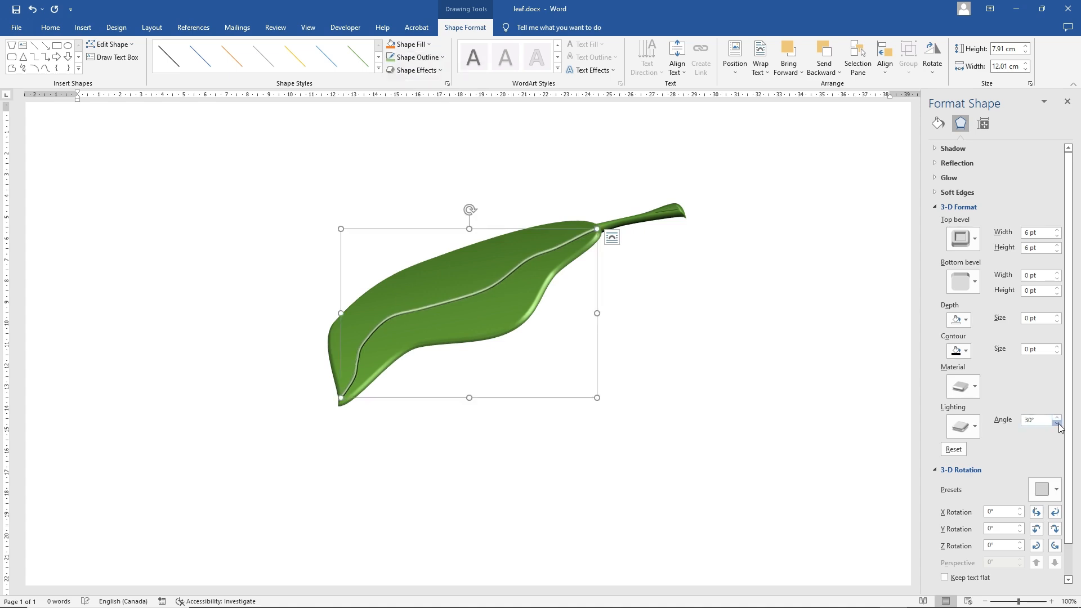
pyautogui.click(1058, 424)
pyautogui.click(1058, 425)
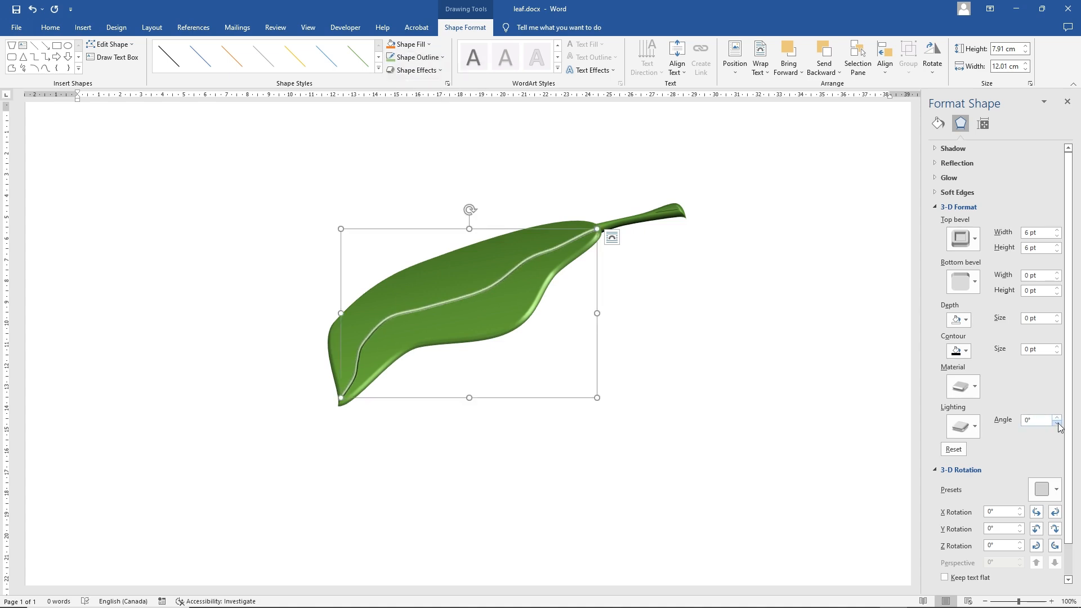
pyautogui.click(1058, 418)
pyautogui.click(1057, 418)
pyautogui.click(1057, 419)
pyautogui.click(1058, 424)
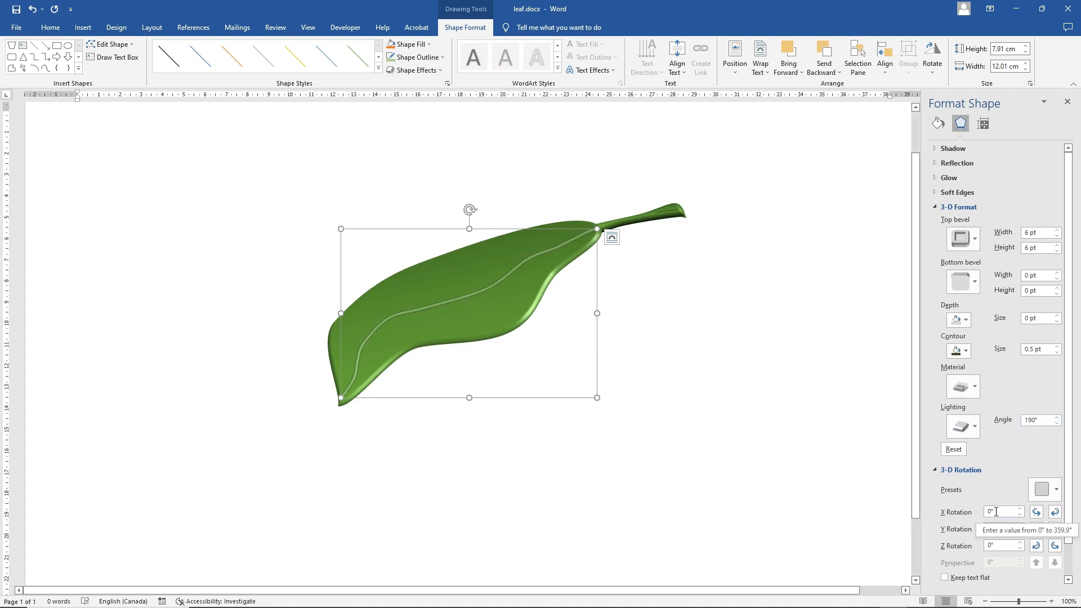
# Step: Change the central vein's 3-D lighting to the first Special preset and its material to the last Translucent preset
pyautogui.click(970, 427)
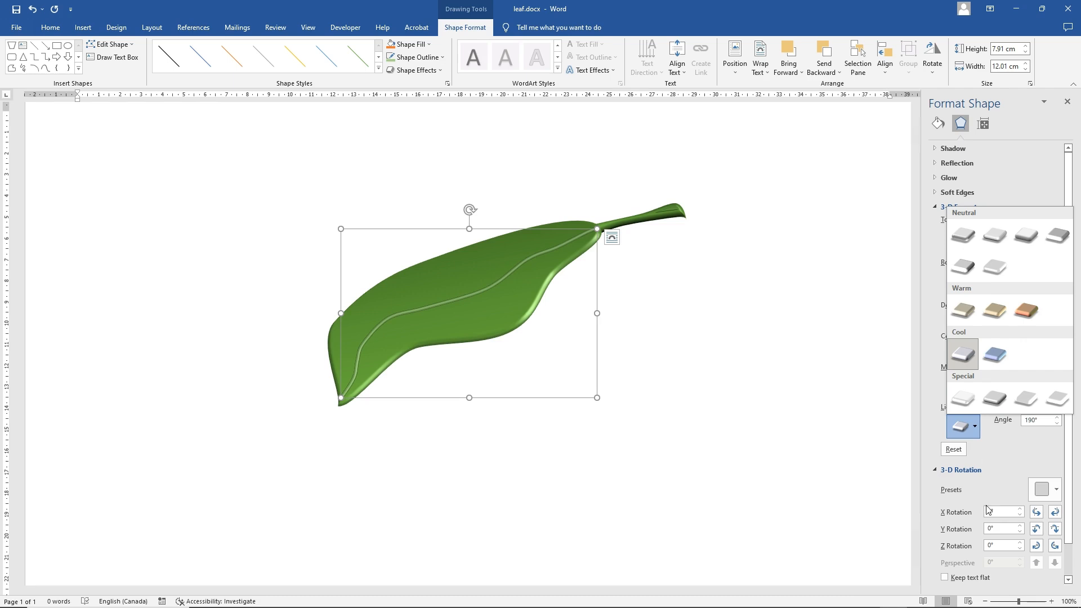
pyautogui.click(969, 401)
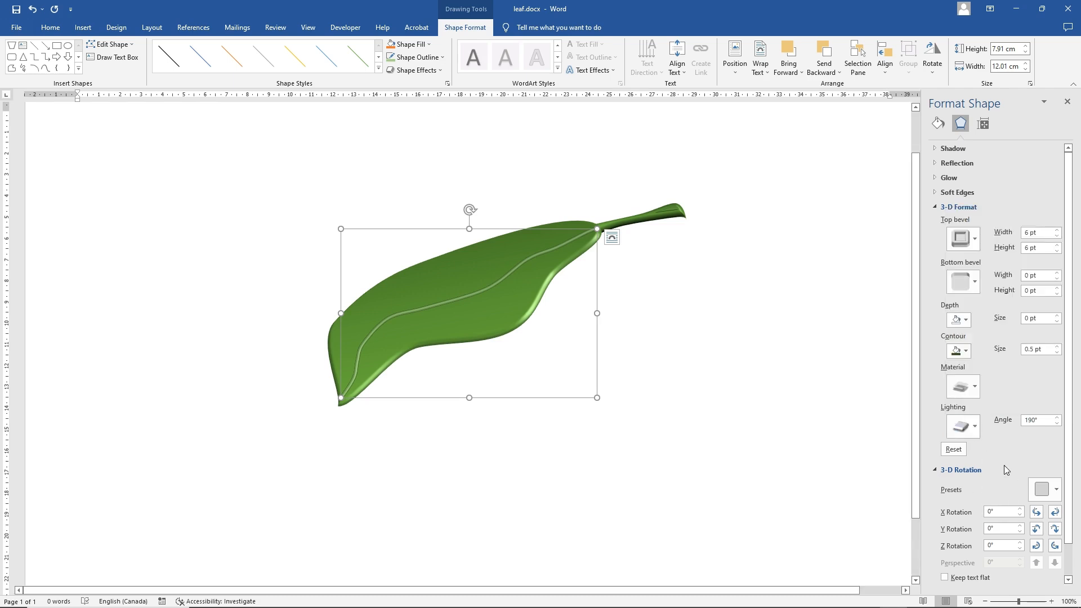
pyautogui.click(972, 427)
pyautogui.click(969, 403)
pyautogui.click(974, 385)
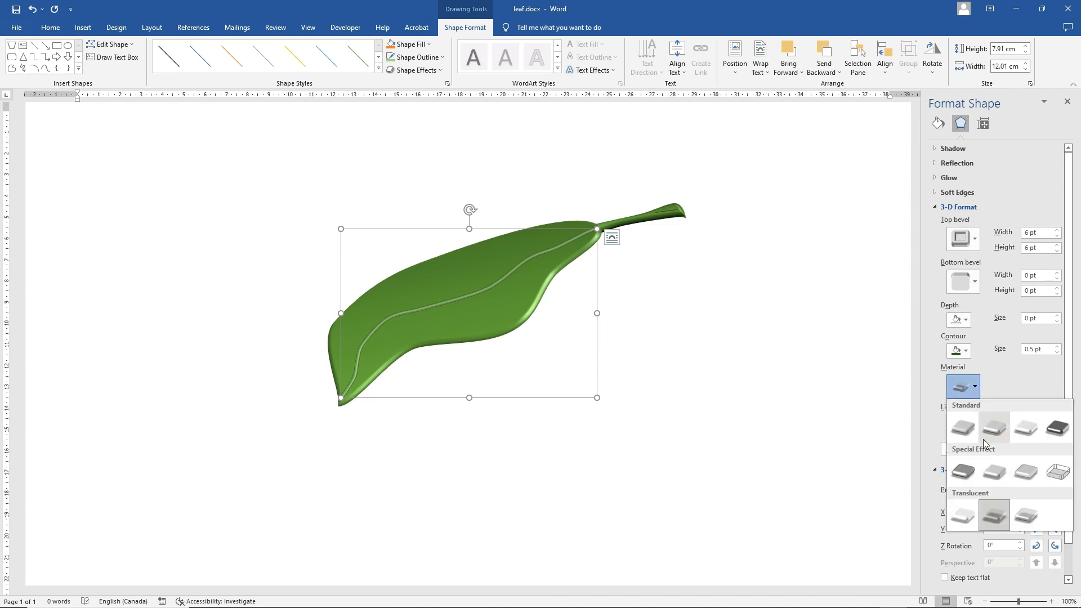
pyautogui.click(966, 515)
pyautogui.click(975, 388)
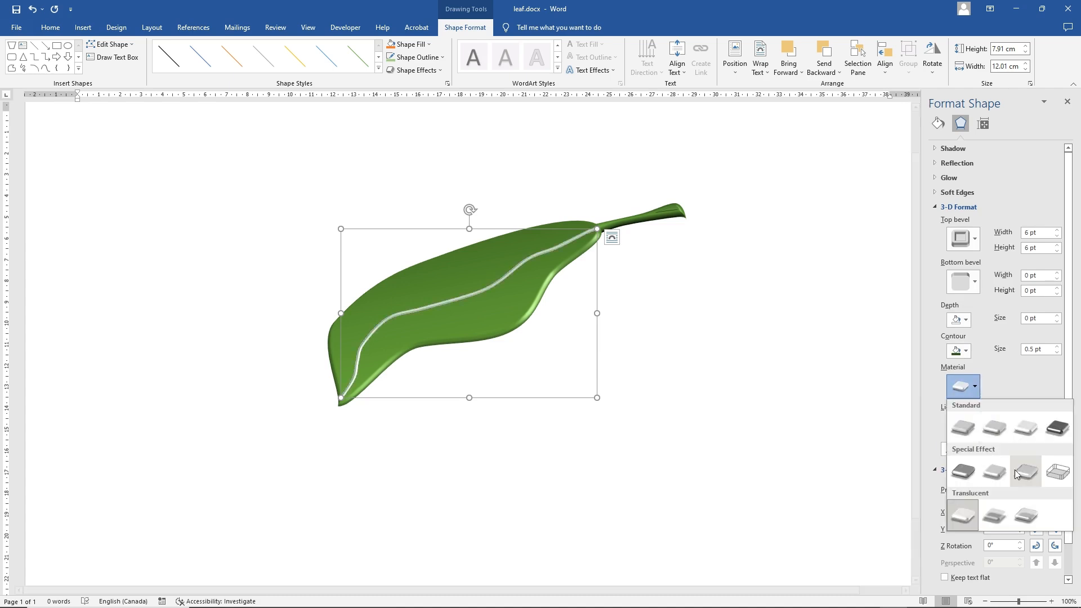
pyautogui.click(1028, 514)
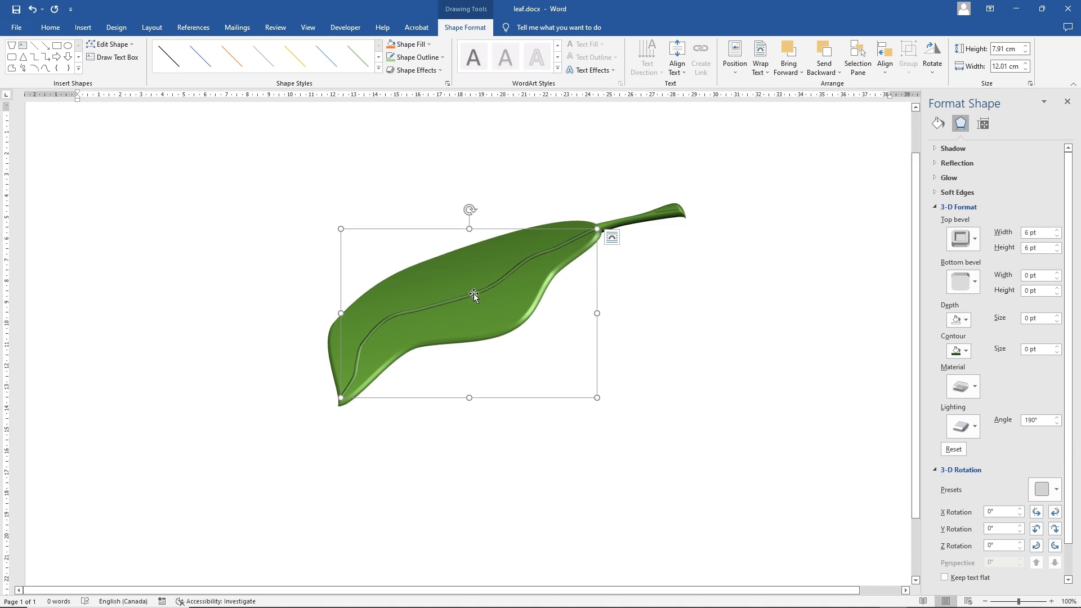
# Step: Copy the central vein, paste it, and shrink the copy to about 0.3 × 2.2 cm as a side vein towards the leaf's lower edge
pyautogui.rightClick(474, 293)
pyautogui.click(501, 335)
pyautogui.rightClick(707, 332)
pyautogui.click(731, 403)
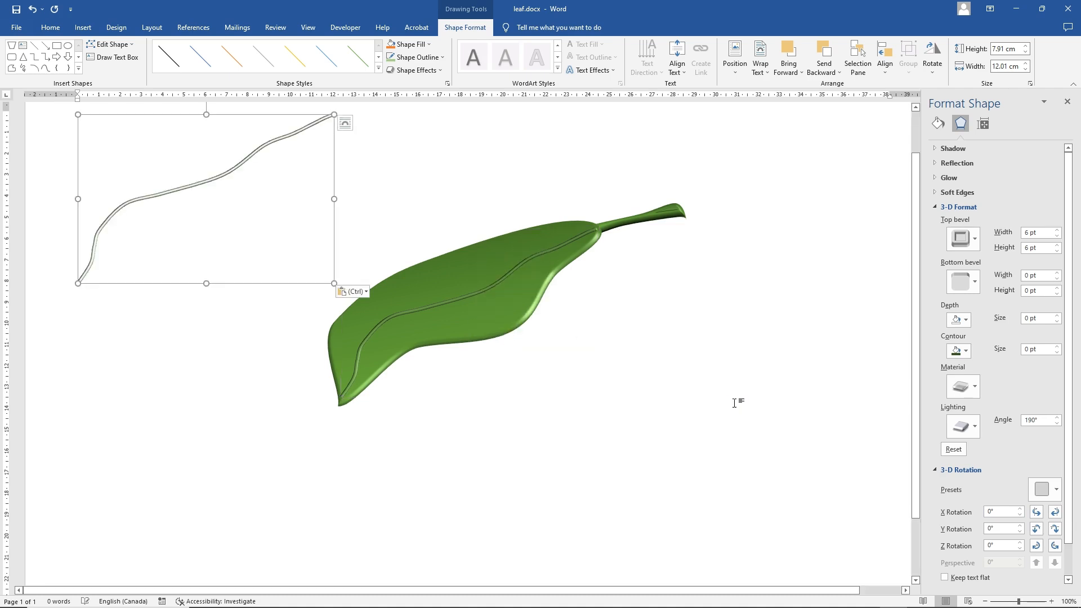
pyautogui.moveTo(334, 114); pyautogui.dragTo(486, 308)
# Step: Set the side vein's outline weight to 3 pt
pyautogui.click(418, 57)
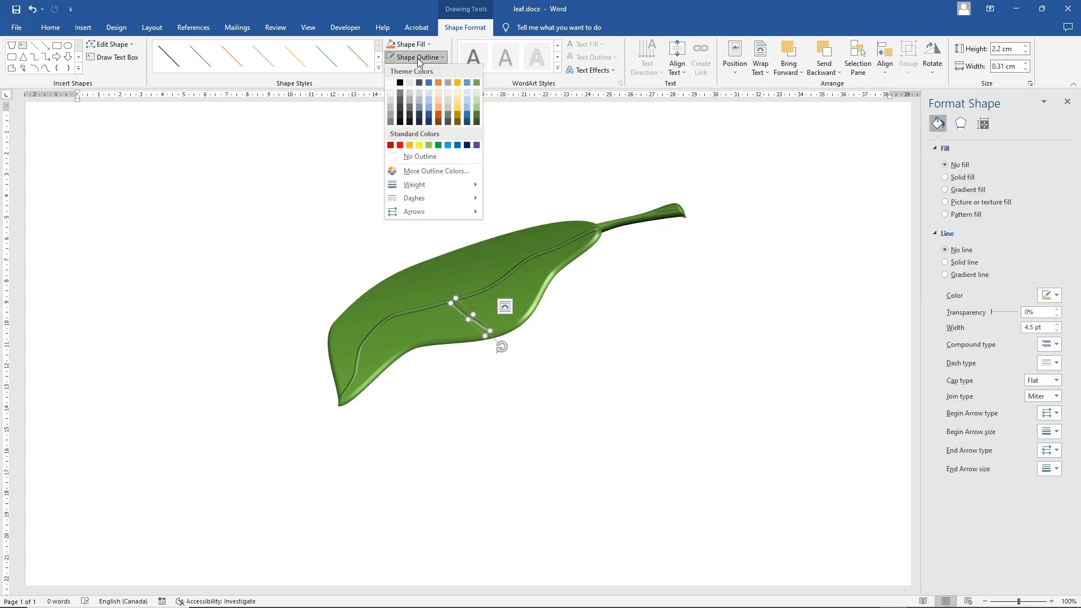
pyautogui.moveTo(417, 185)
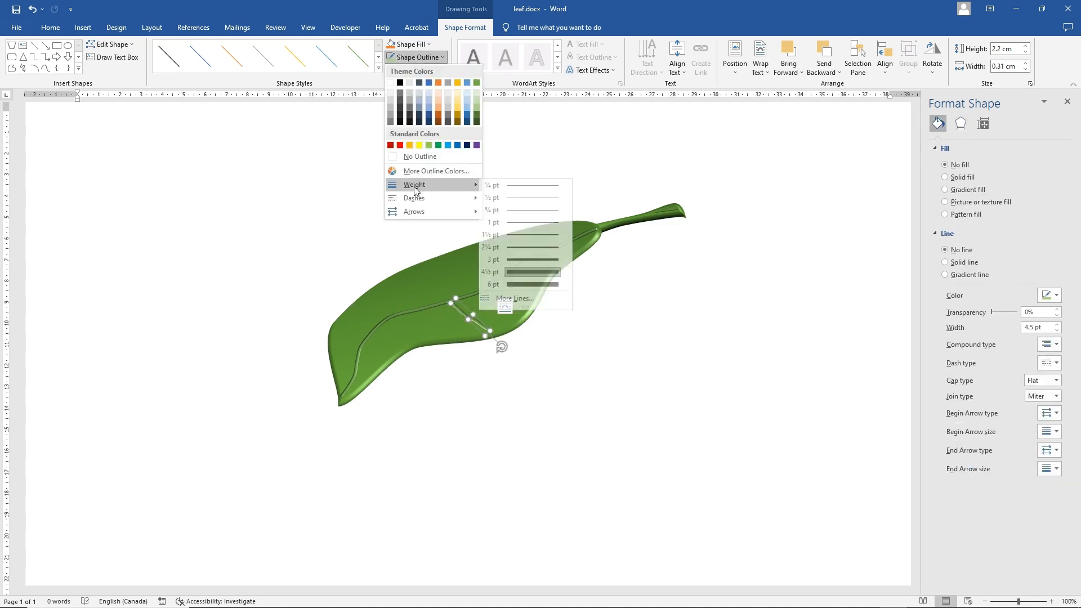
pyautogui.click(525, 259)
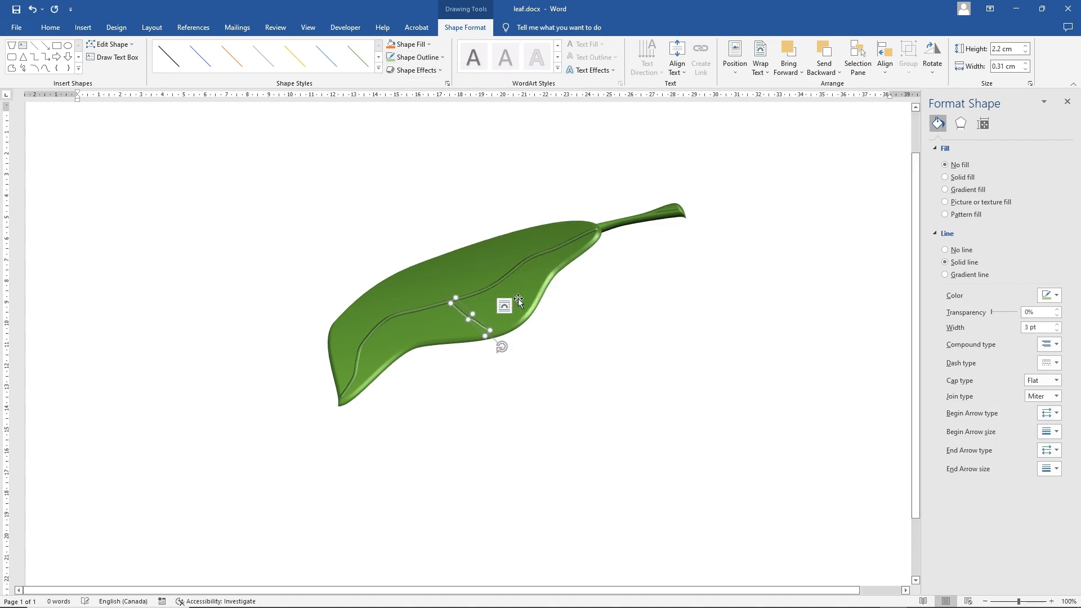
# Step: Edit the side vein's points, adding a point midway, and bend it into a curved branch about 0.7 × 2.5 cm
pyautogui.rightClick(473, 322)
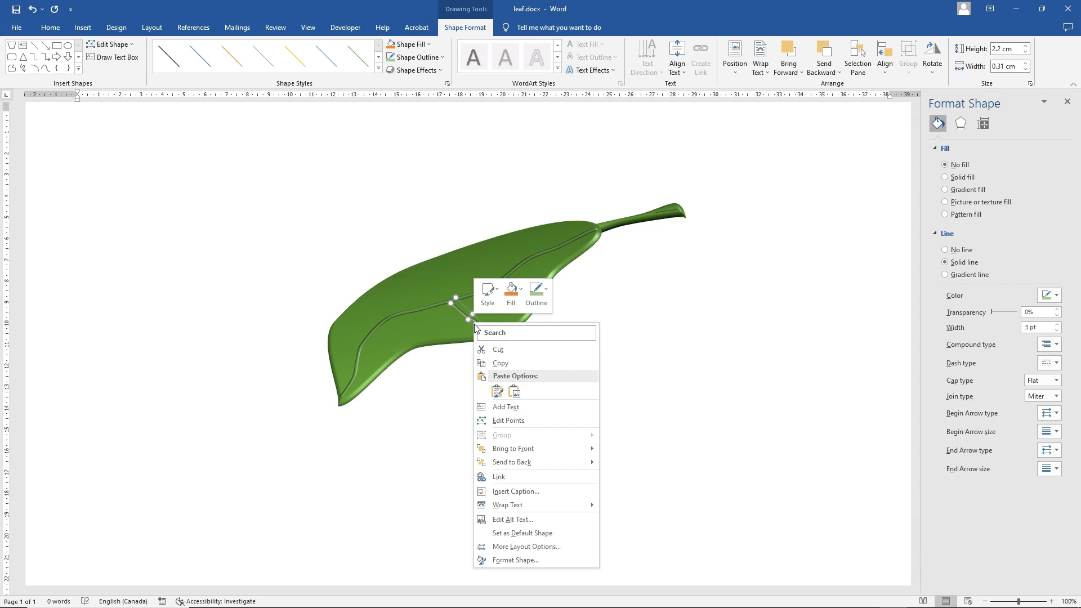
pyautogui.click(512, 420)
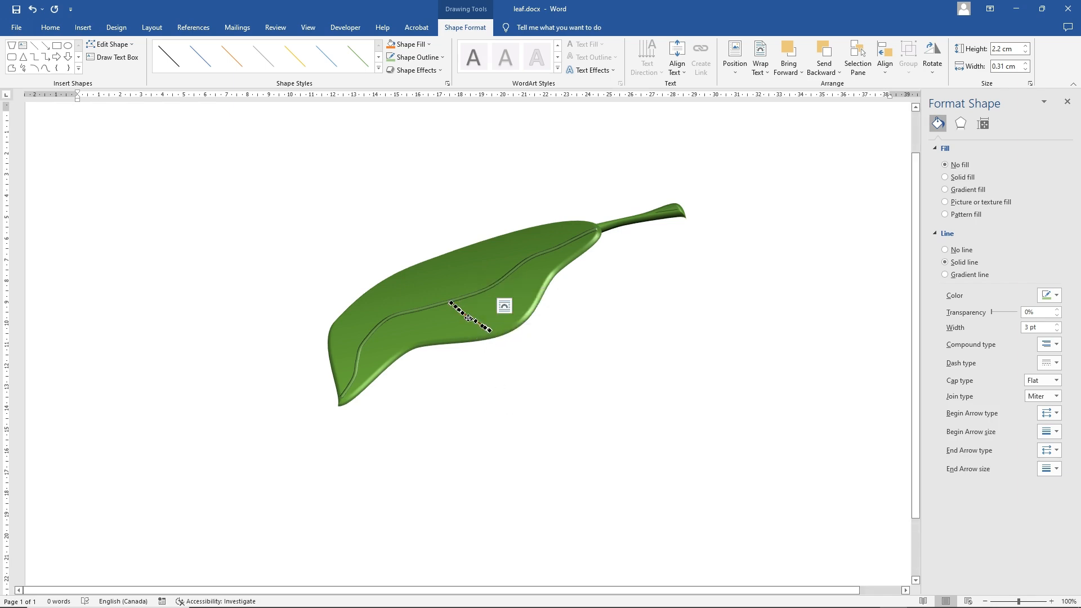
pyautogui.rightClick(468, 318)
pyautogui.click(499, 338)
pyautogui.click(32, 9)
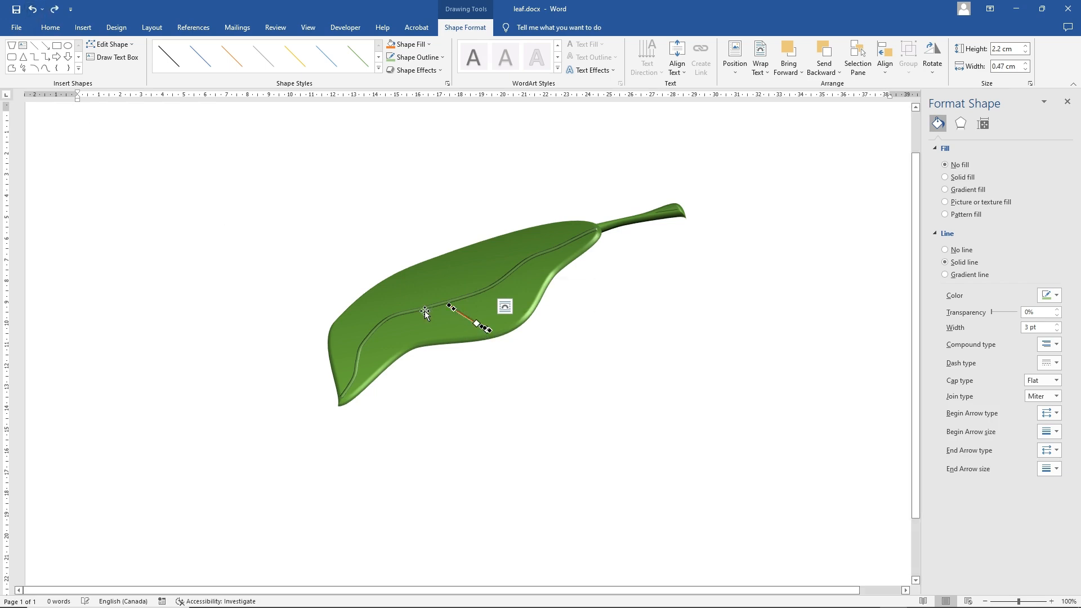
pyautogui.rightClick(467, 318)
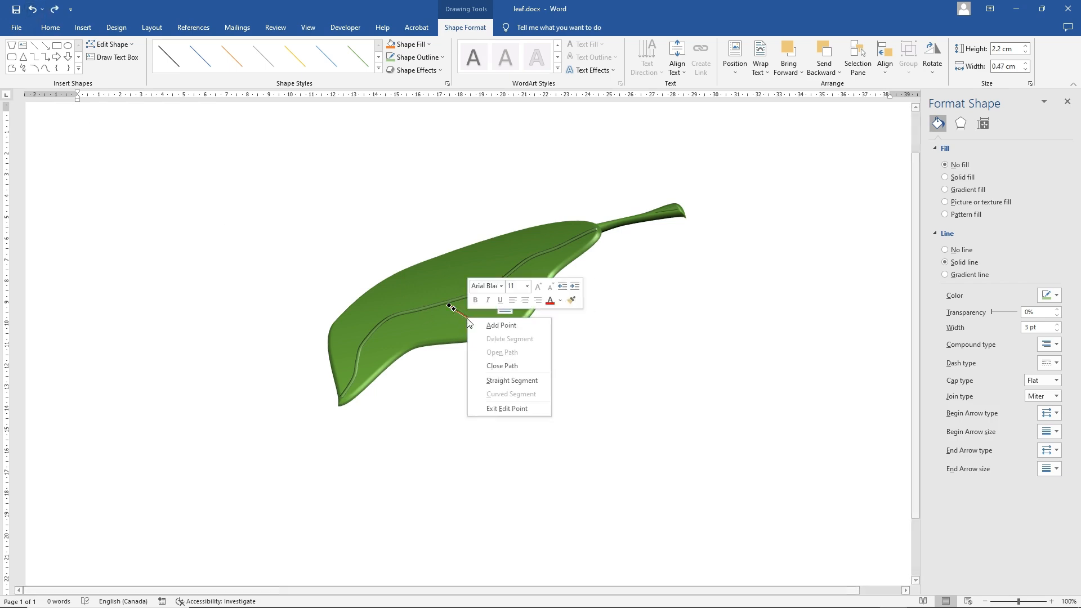
pyautogui.click(500, 323)
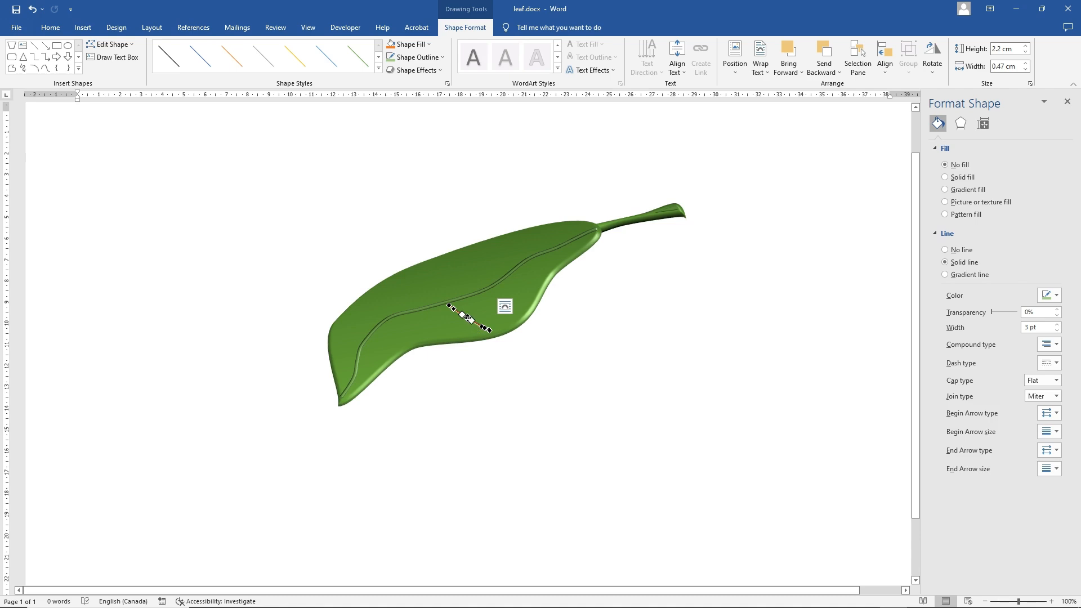
pyautogui.rightClick(468, 318)
pyautogui.click(490, 373)
# Step: Set the side vein's outline to Green, Accent 6, Darker 50% and extend its upper end to the central vein, making it about 2.7 cm long
pyautogui.click(428, 57)
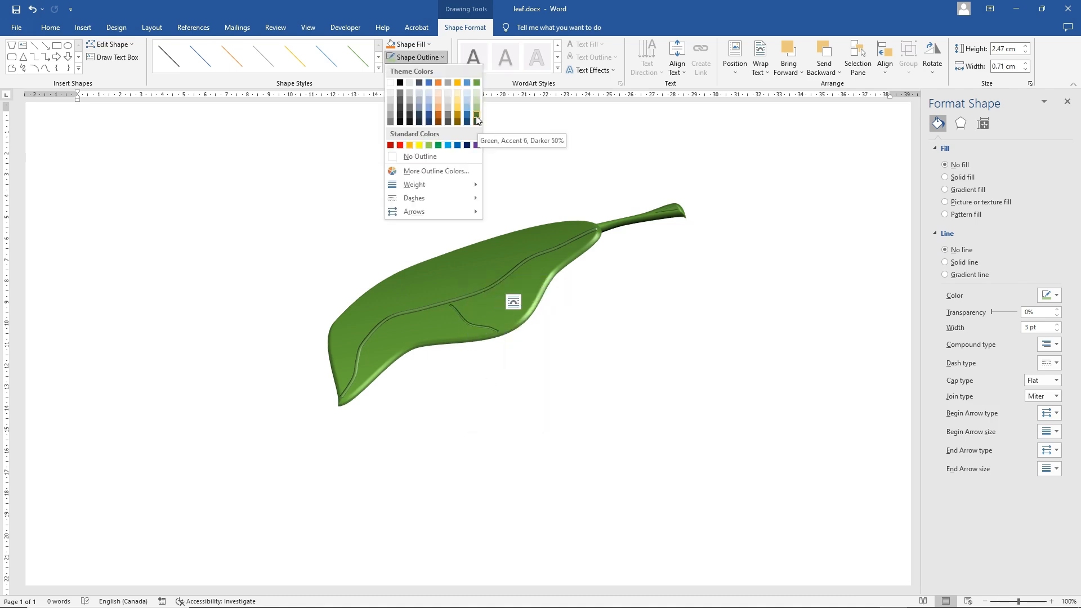
pyautogui.click(477, 118)
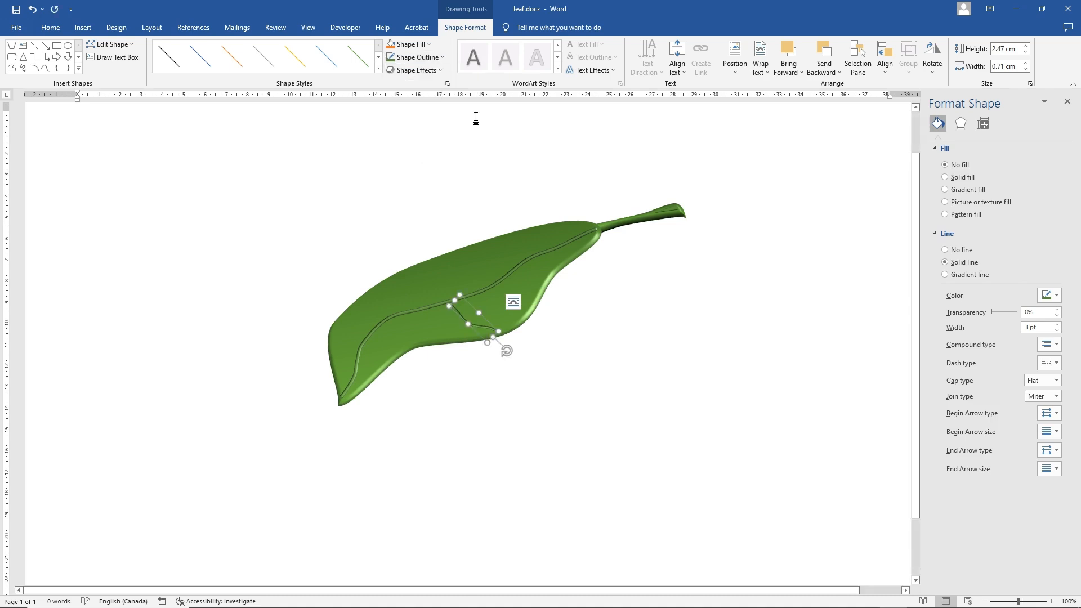
pyautogui.moveTo(455, 299); pyautogui.dragTo(456, 290)
# Step: Send the side vein backward and bring the central vein to the front so the branch starts beneath it
pyautogui.rightClick(455, 307)
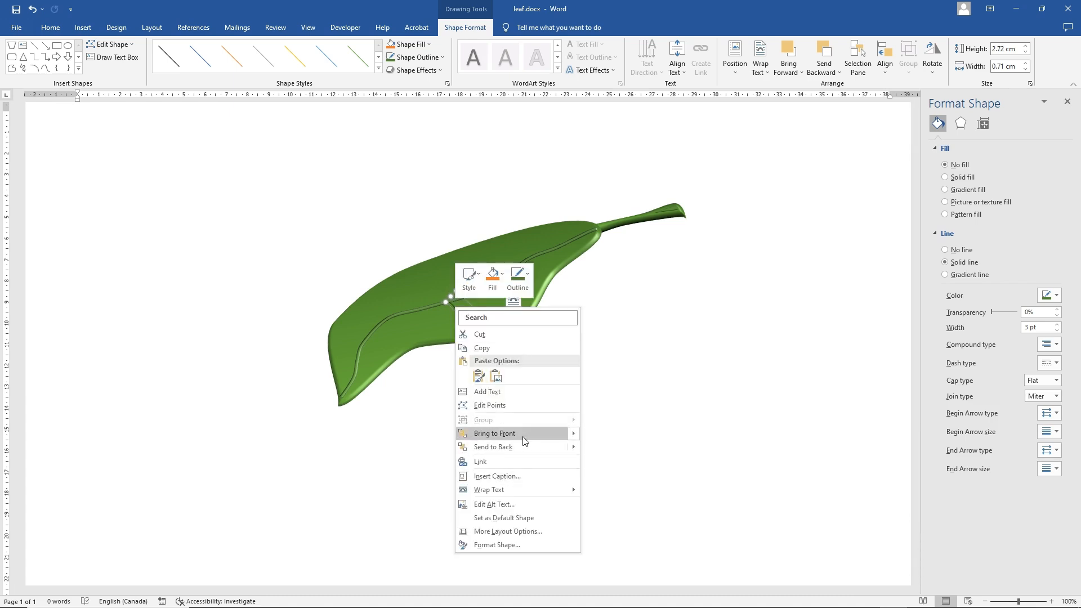
pyautogui.moveTo(573, 448)
pyautogui.click(601, 462)
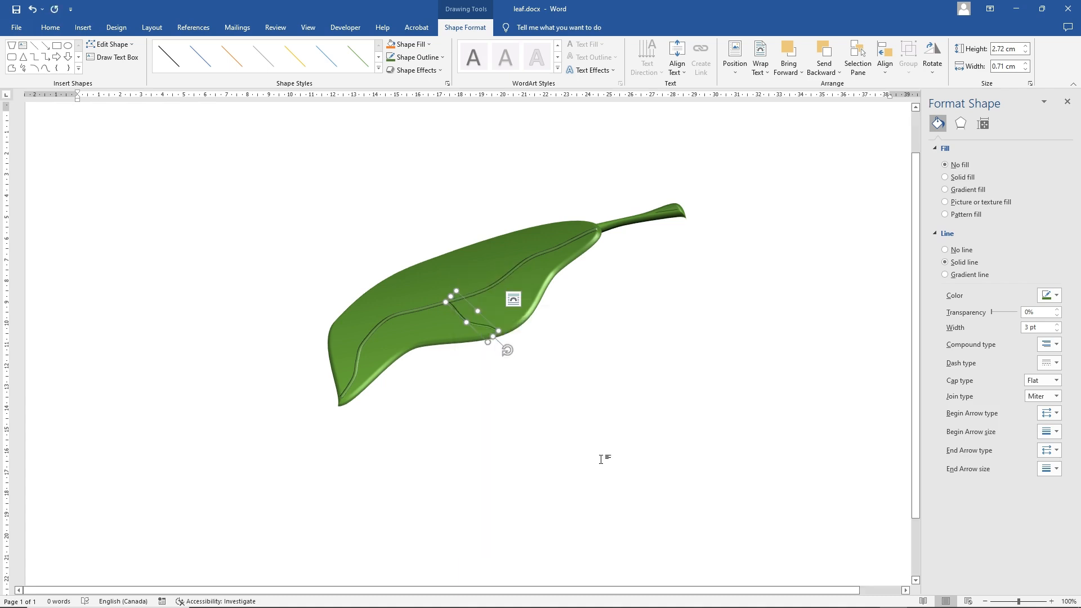
pyautogui.click(528, 415)
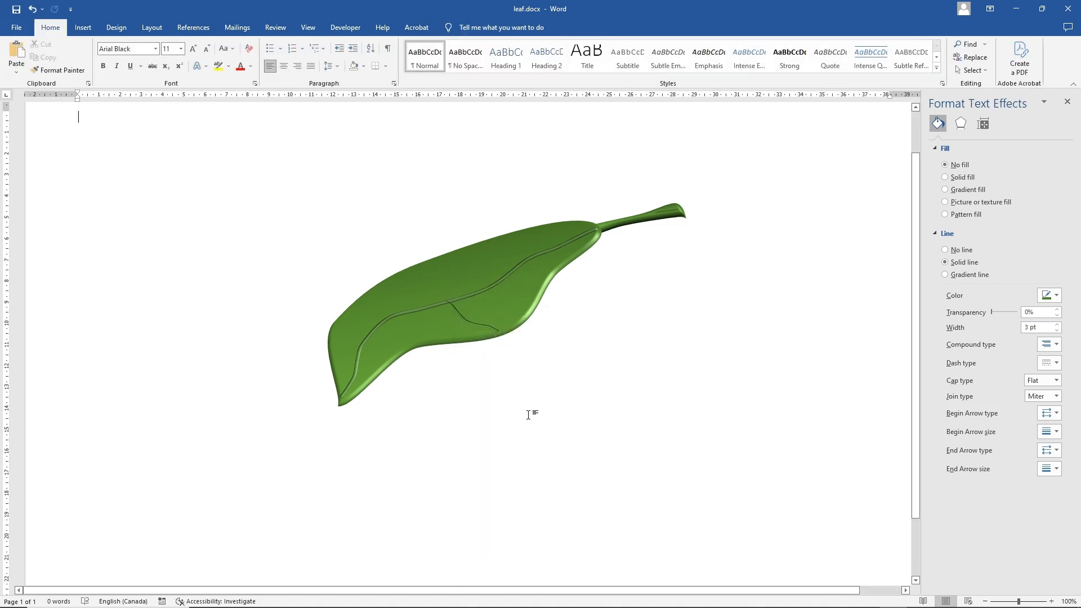
pyautogui.click(428, 306)
pyautogui.rightClick(430, 308)
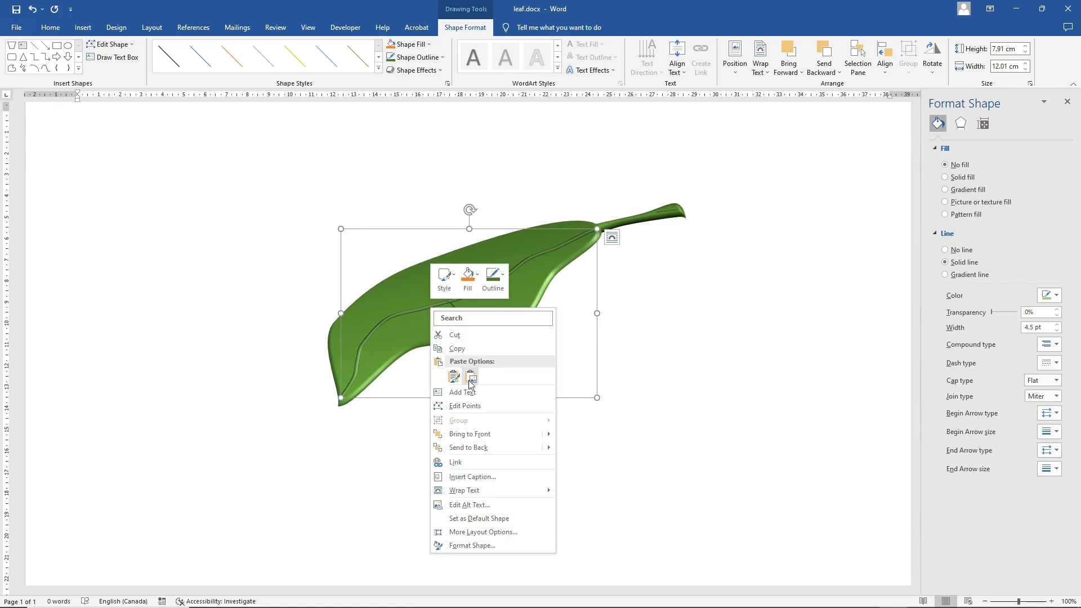
pyautogui.click(473, 434)
pyautogui.click(463, 386)
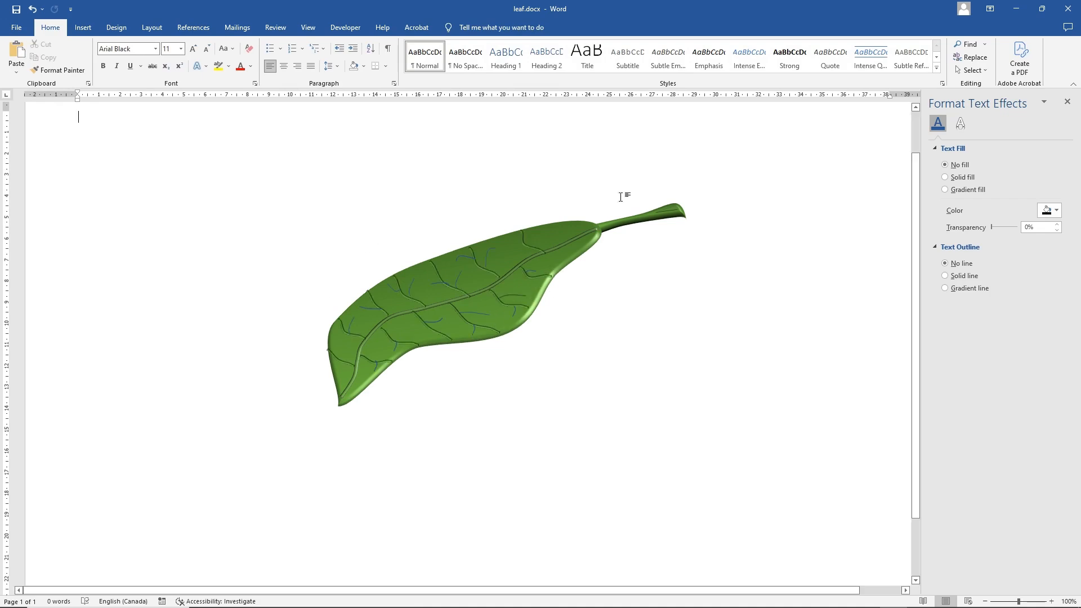
# Step: Select all the veins, excluding the stem and the leaf body, and give them a glow in Green, Accent 6
pyautogui.click(970, 70)
pyautogui.click(964, 98)
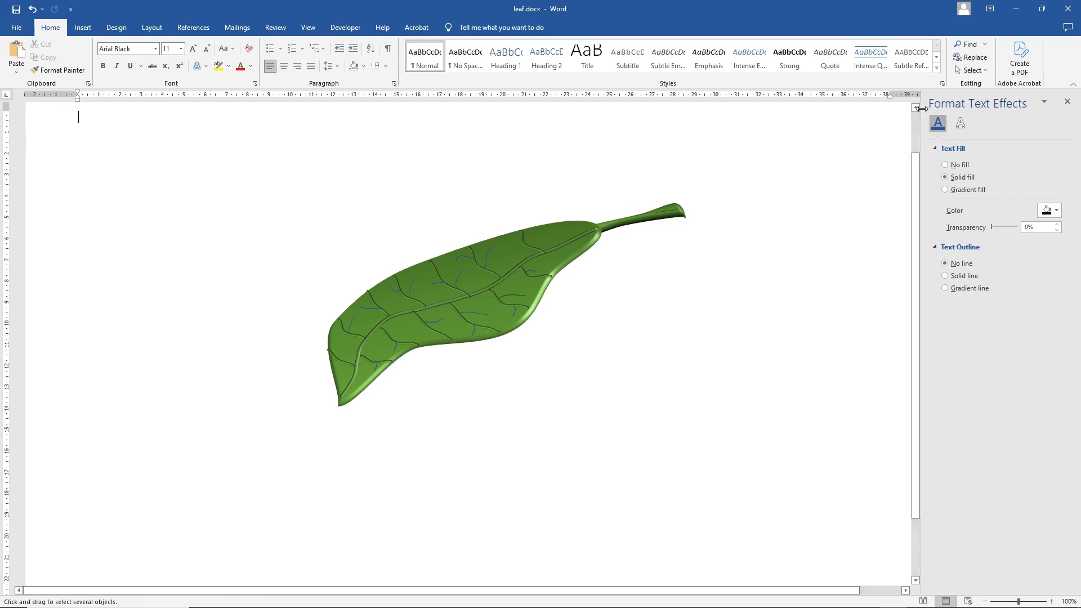
pyautogui.moveTo(197, 174); pyautogui.dragTo(819, 456)
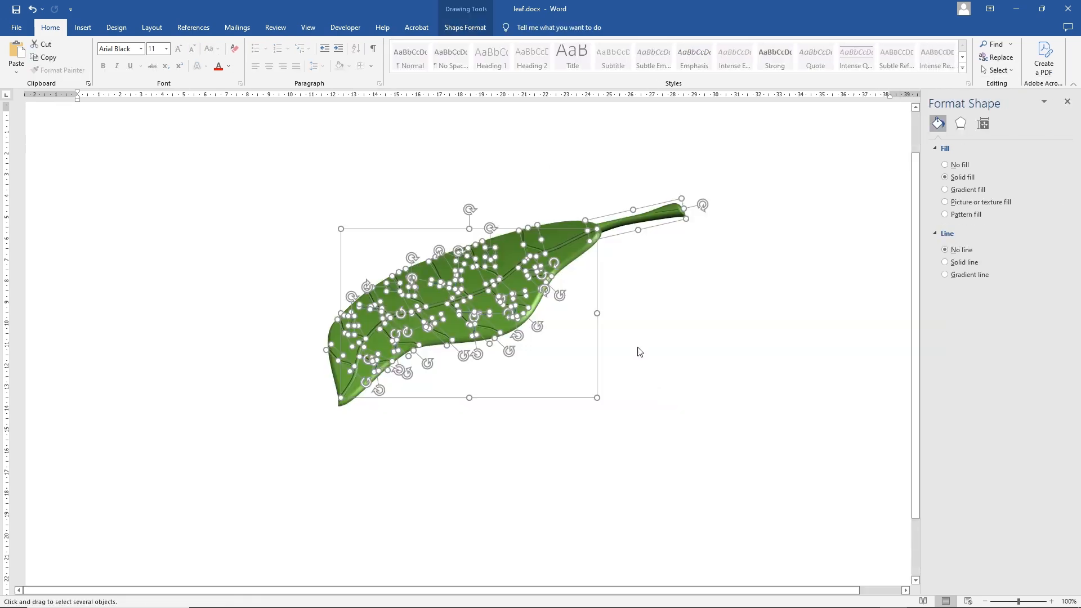
pyautogui.keyDown('shift'); pyautogui.click(662, 216); pyautogui.keyUp('shift')
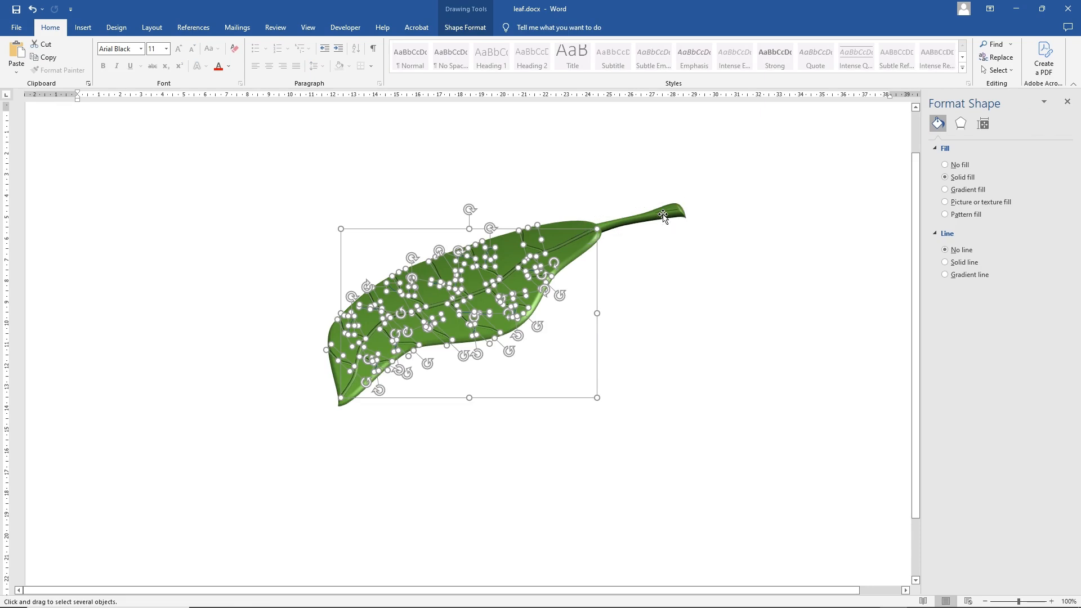
pyautogui.keyDown('shift'); pyautogui.click(575, 223); pyautogui.keyUp('shift')
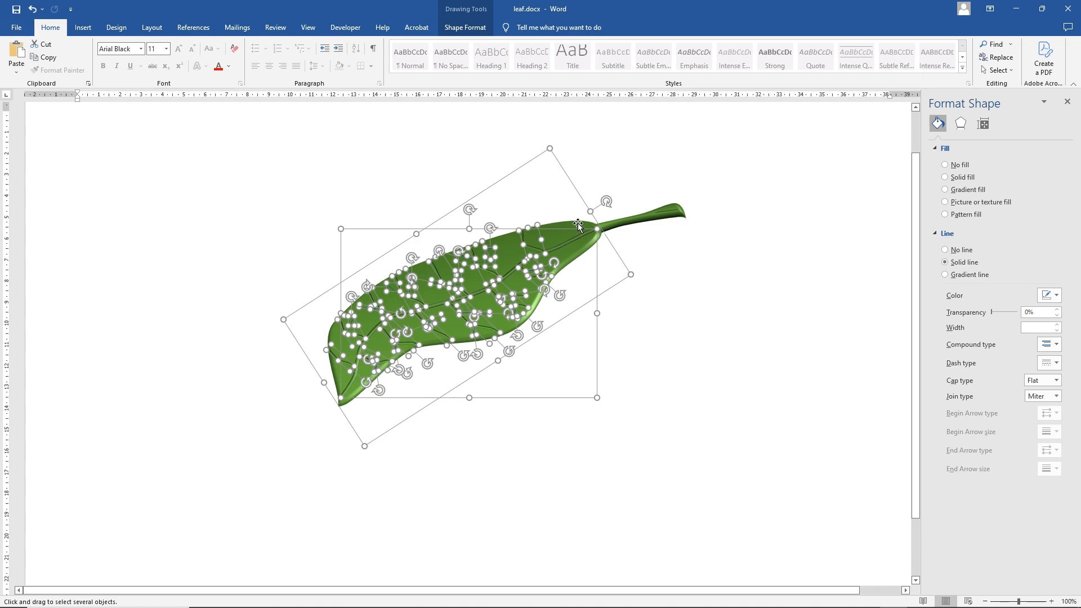
pyautogui.keyDown('shift'); pyautogui.click(575, 224); pyautogui.keyUp('shift')
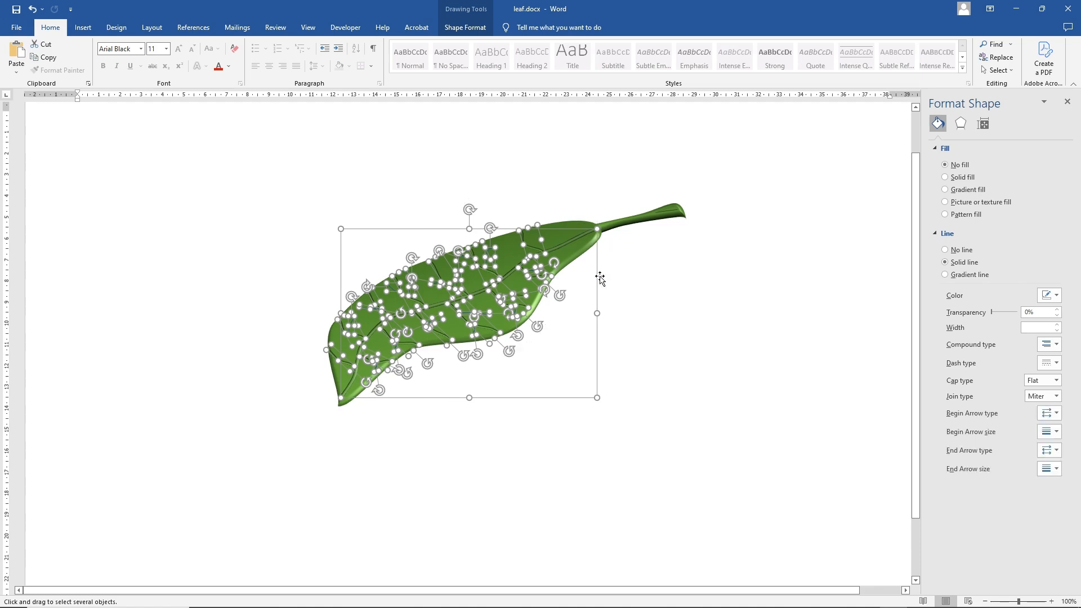
pyautogui.click(465, 27)
pyautogui.click(416, 70)
pyautogui.moveTo(437, 166)
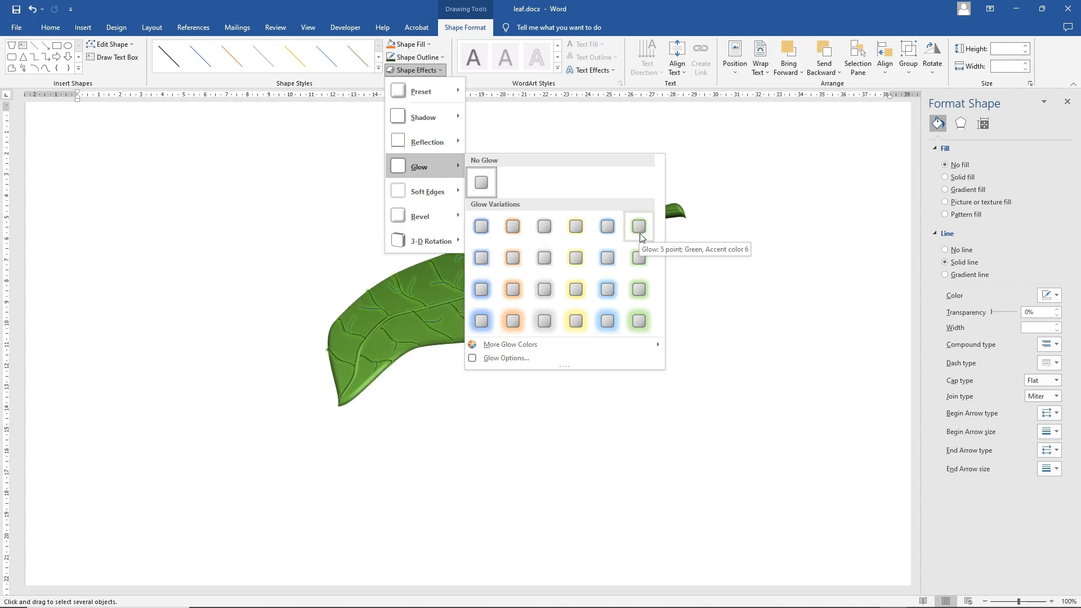
pyautogui.moveTo(619, 344)
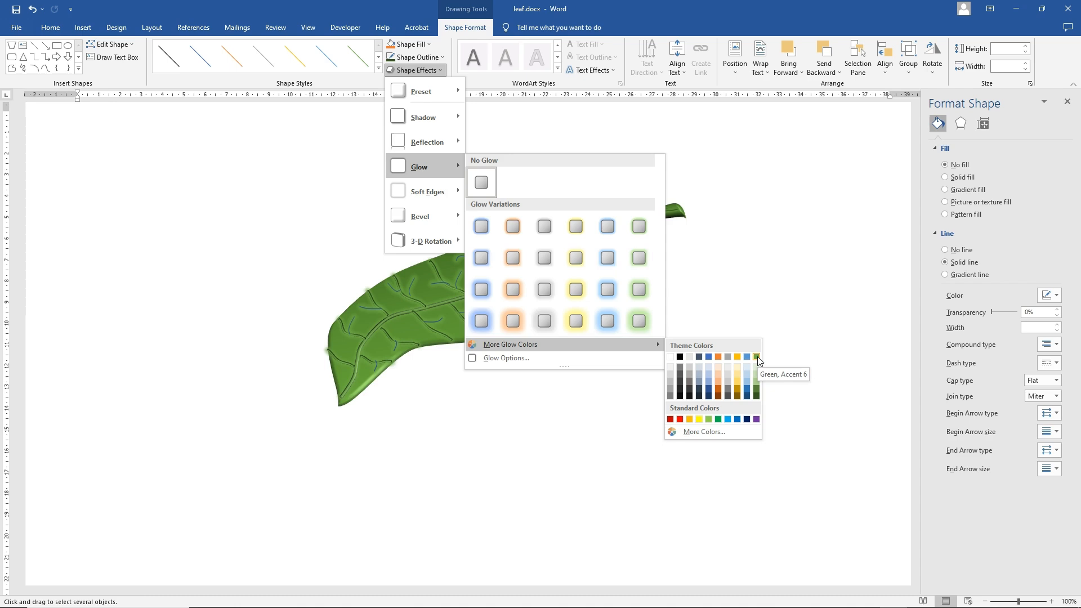
pyautogui.click(756, 357)
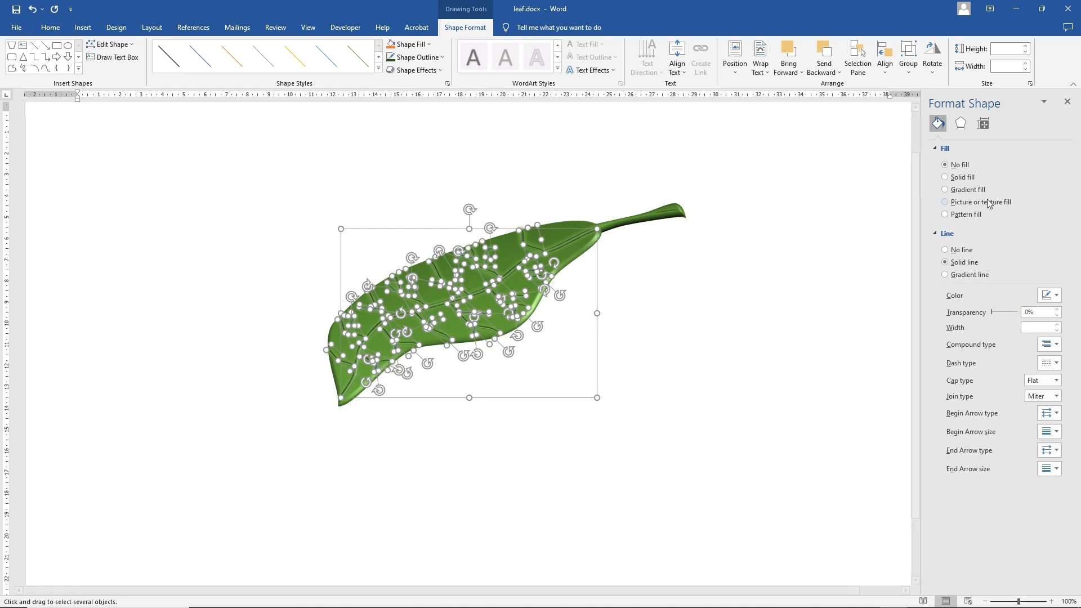
# Step: Set the glow of all the selected veins to a size of 3 pt and a transparency of 52%
pyautogui.click(960, 124)
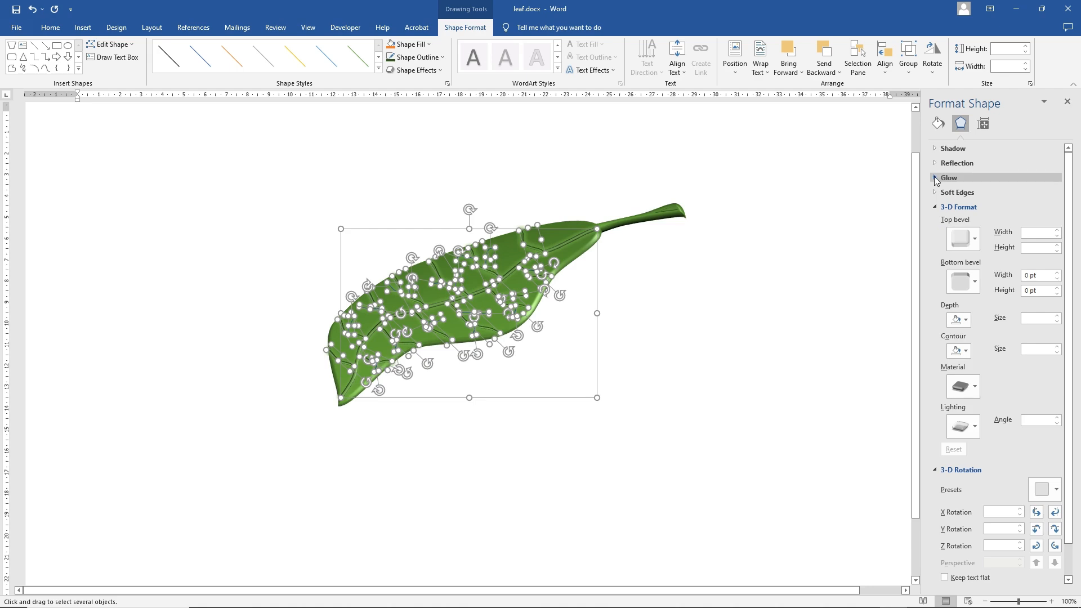
pyautogui.click(939, 178)
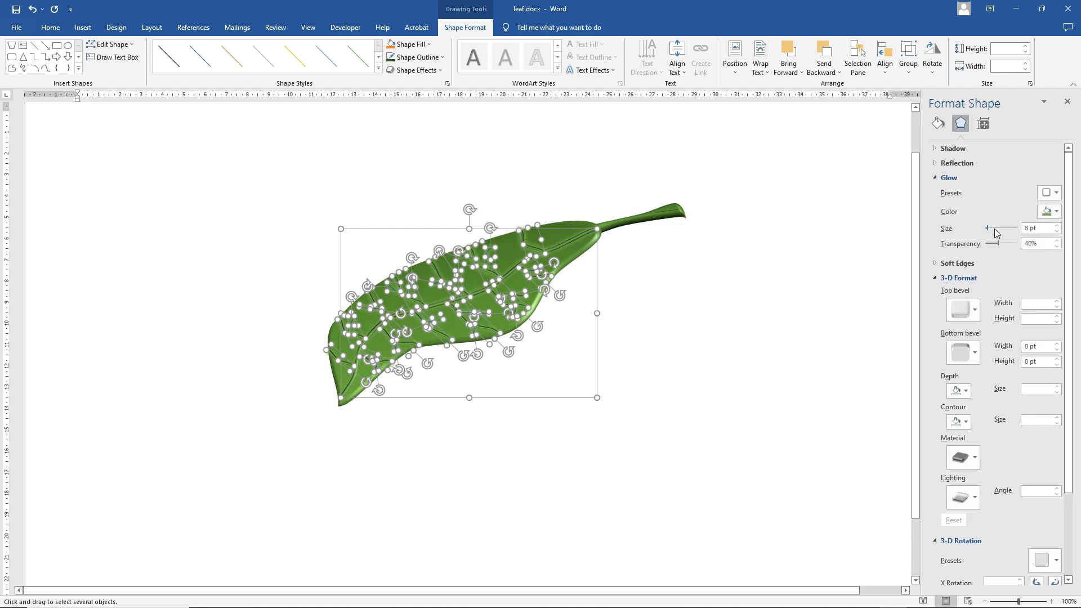
pyautogui.click(1058, 231)
pyautogui.click(1057, 231)
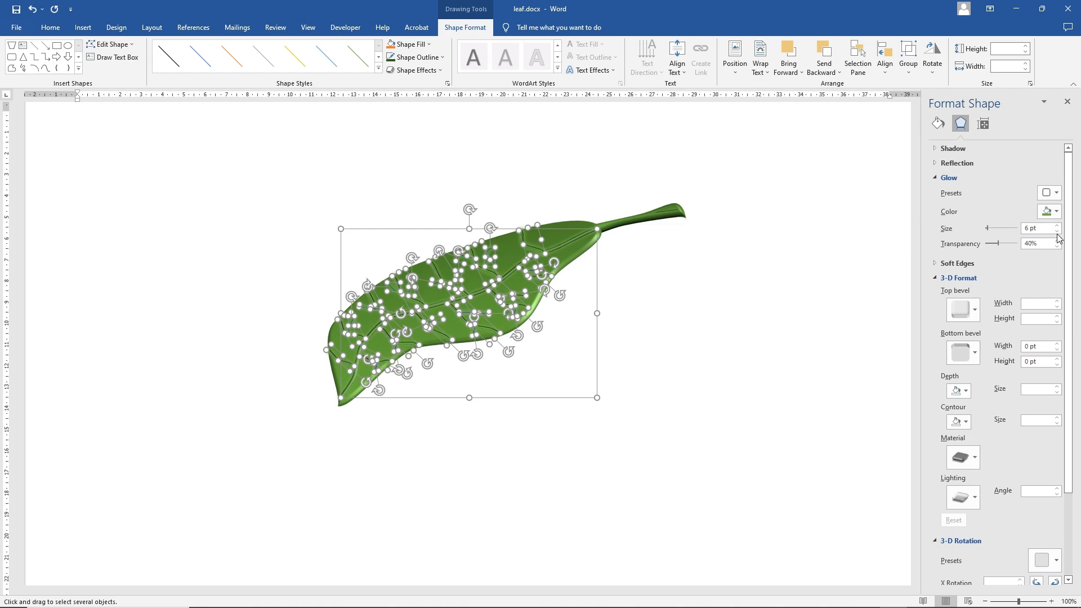
# Step: Apply the first Bevel preset to the selected veins and group all the leaf's shapes into one object
pyautogui.click(415, 69)
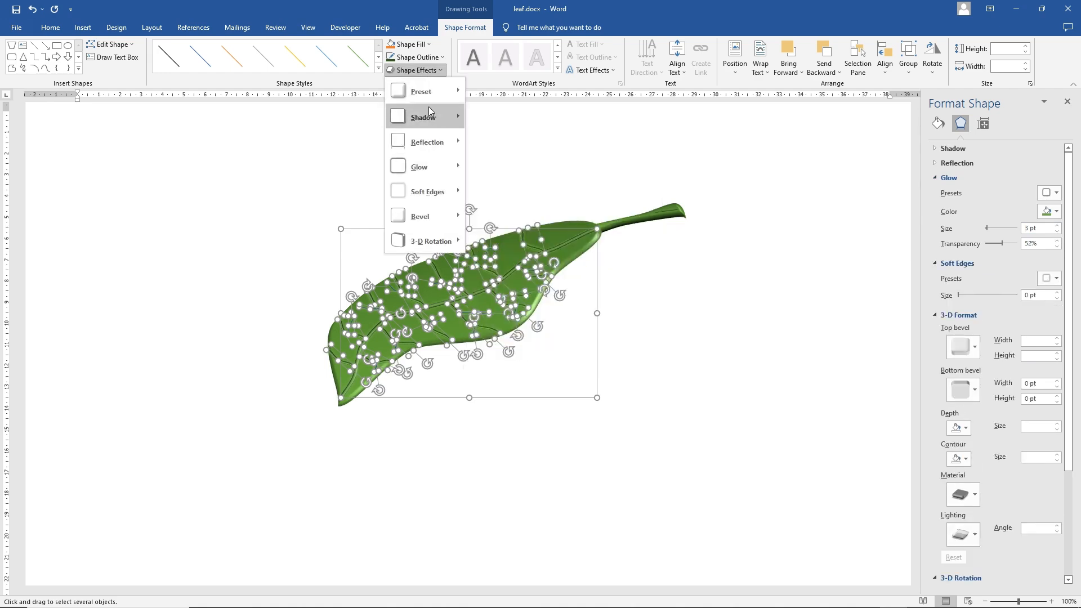
pyautogui.moveTo(433, 225)
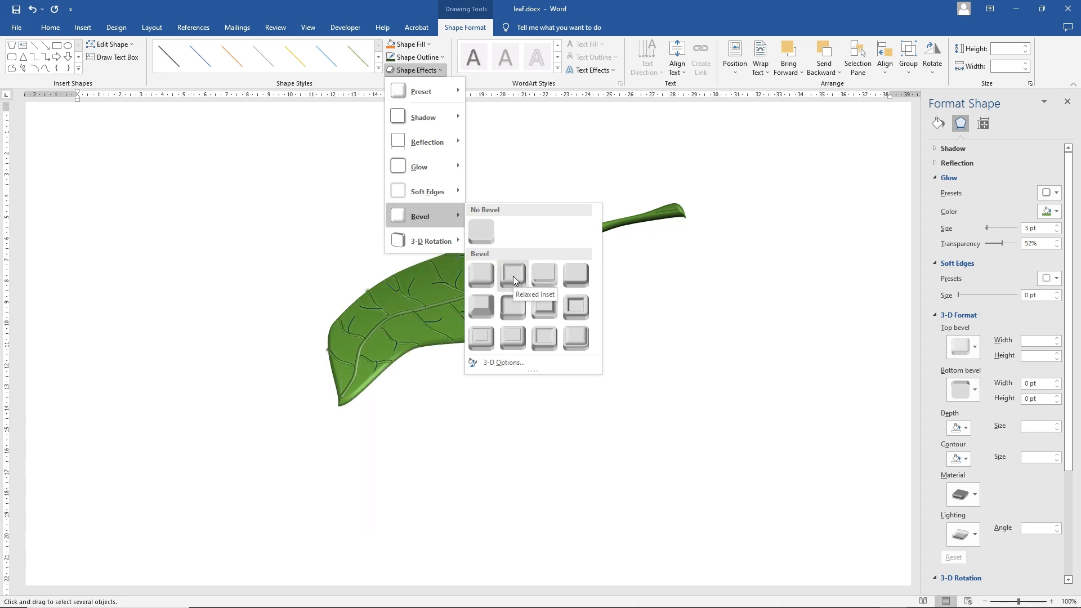
pyautogui.click(482, 276)
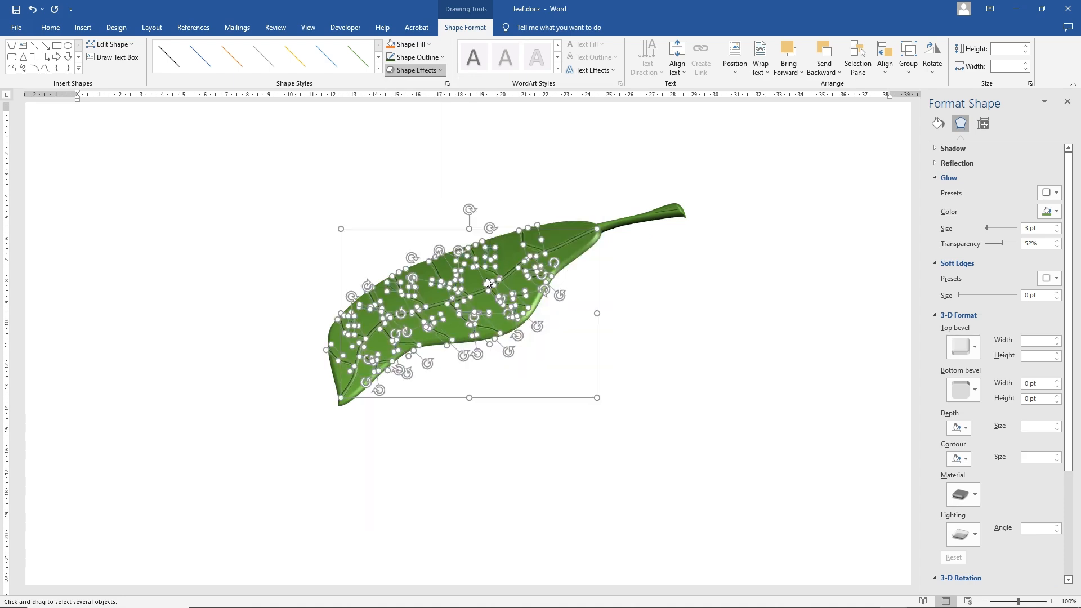
pyautogui.click(668, 383)
pyautogui.hotkey('ctrl', 'z')
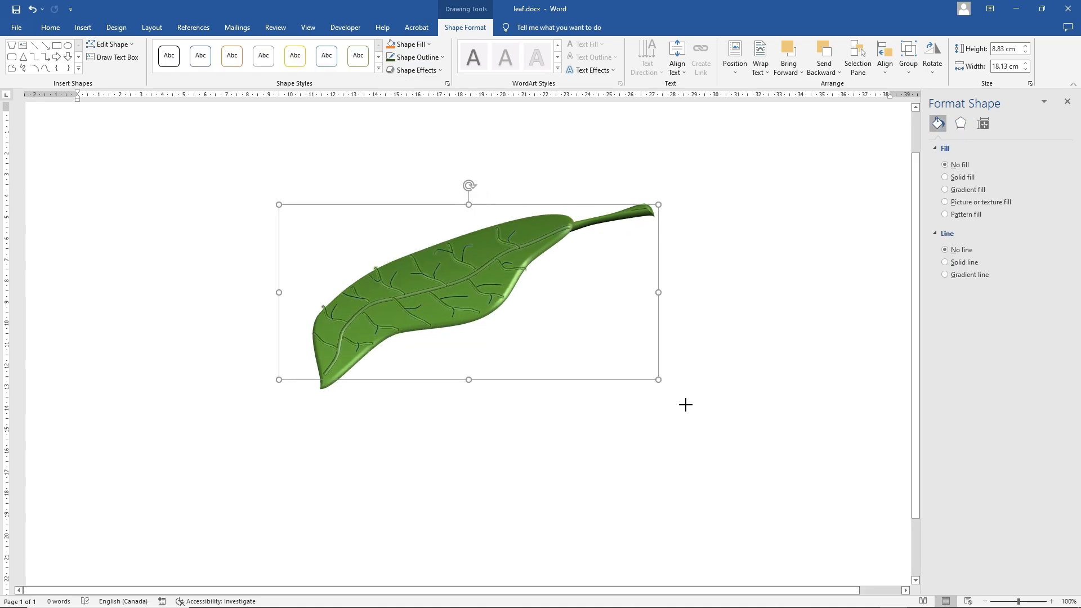
# Step: Give the grouped leaf an outer shadow using the second preset of the Outer set, offset downward
pyautogui.click(416, 70)
pyautogui.moveTo(432, 115)
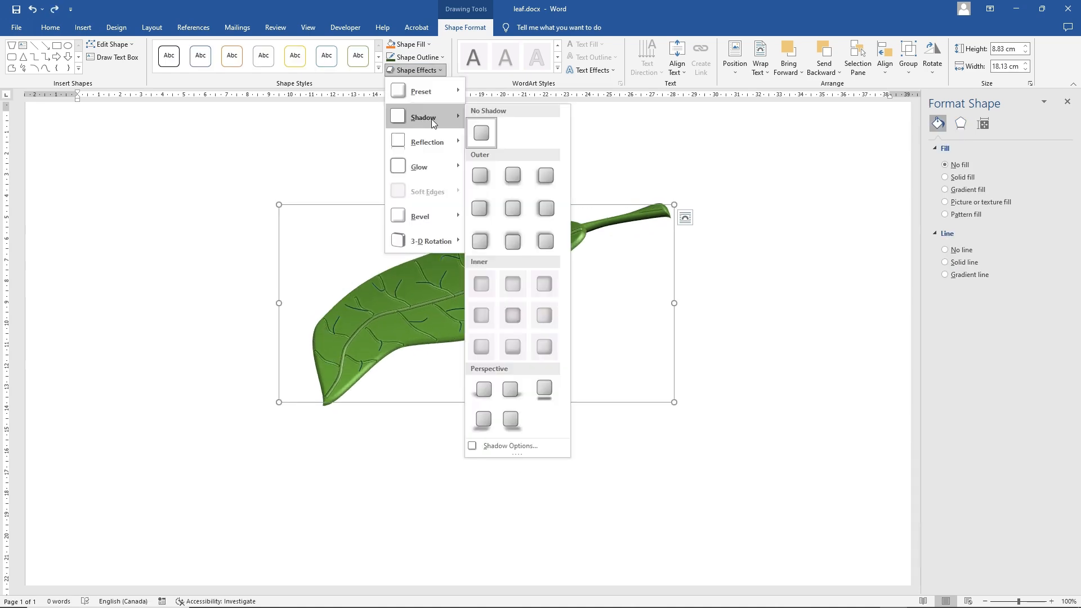
pyautogui.click(514, 184)
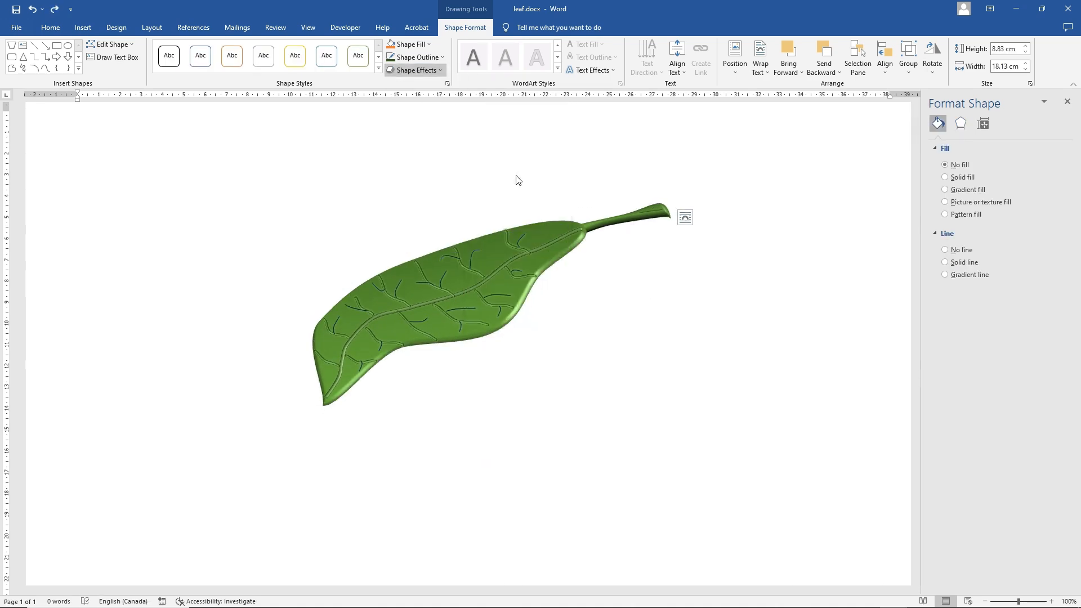
pyautogui.click(796, 194)
# Step: Edit the leaf body's points and pull the point on its outer edge near the tip slightly inward
pyautogui.click(321, 345)
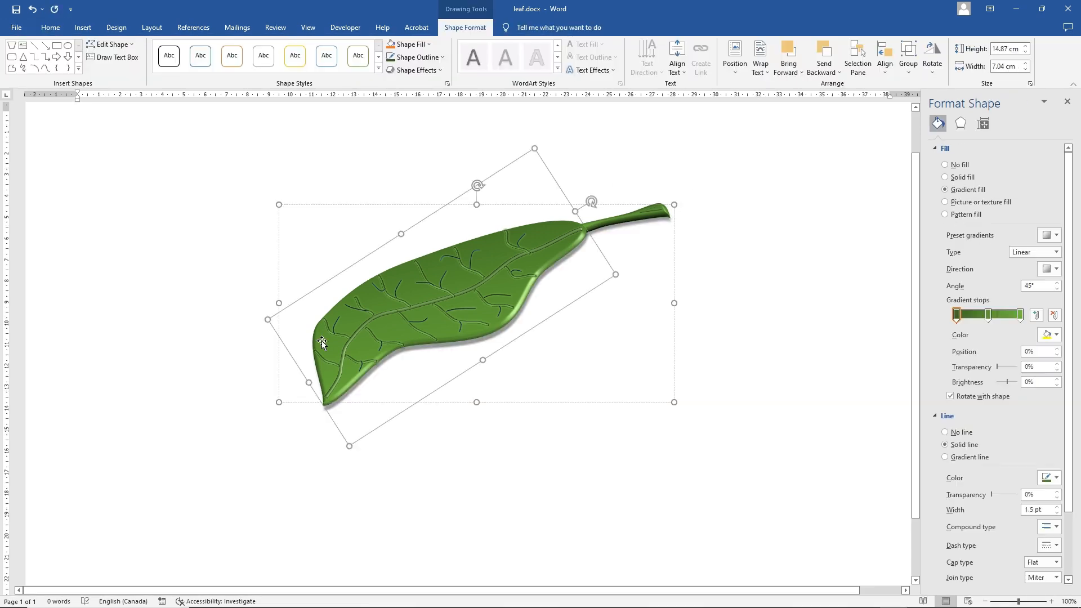
pyautogui.rightClick(322, 342)
pyautogui.click(354, 440)
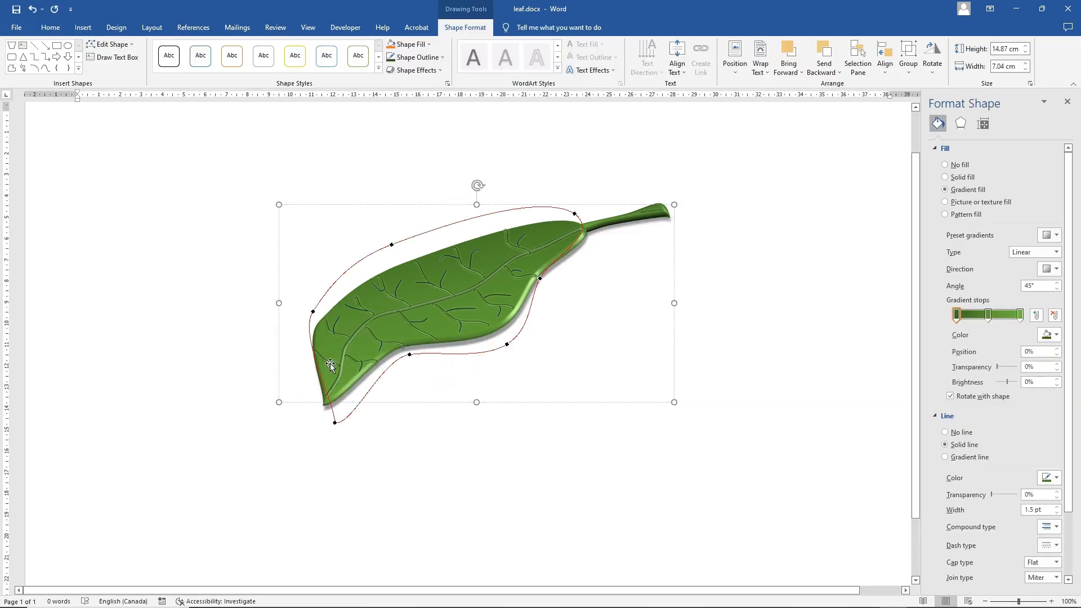
pyautogui.click(312, 313)
pyautogui.moveTo(312, 314); pyautogui.dragTo(318, 327)
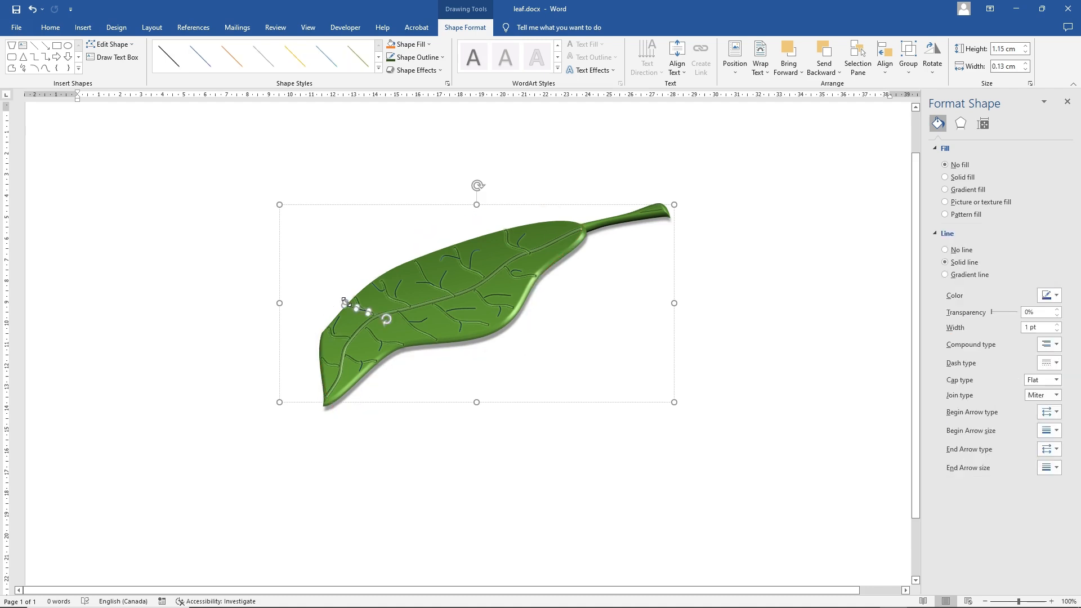
# Step: Nudge the side veins along the leaf's upper edge slightly inward so they stay within the leaf outline
pyautogui.moveTo(345, 302); pyautogui.dragTo(350, 304)
pyautogui.click(294, 274)
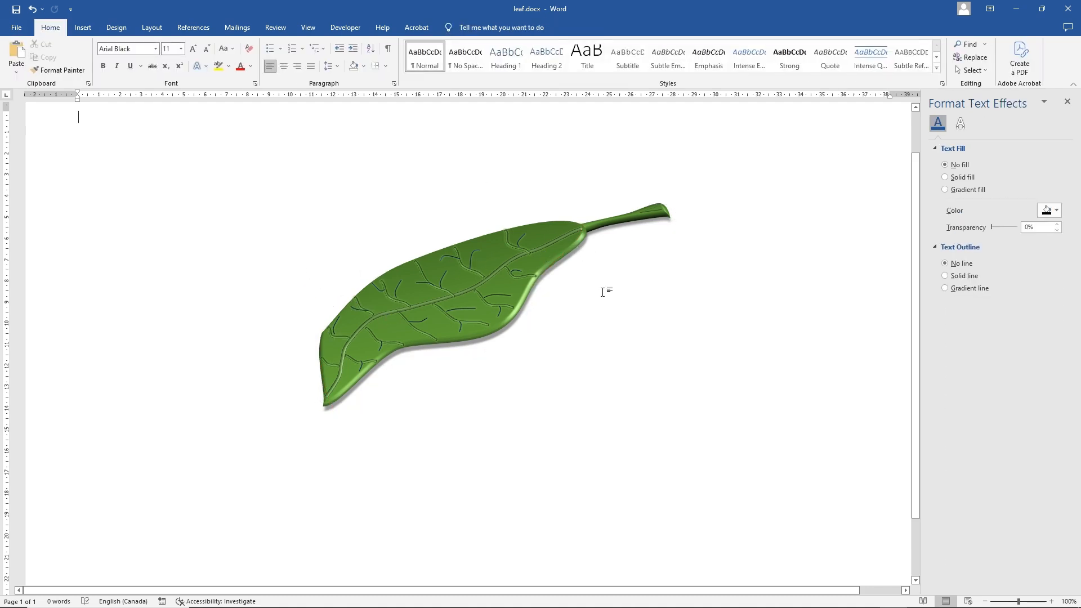
pyautogui.click(508, 242)
pyautogui.click(509, 241)
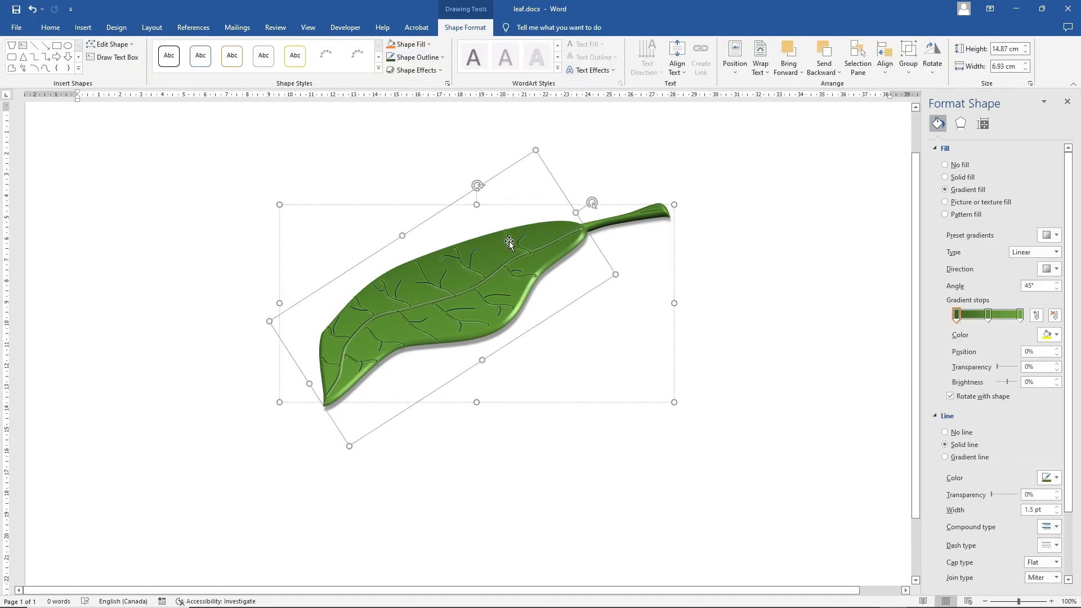
pyautogui.click(513, 236)
pyautogui.moveTo(513, 228); pyautogui.dragTo(512, 232)
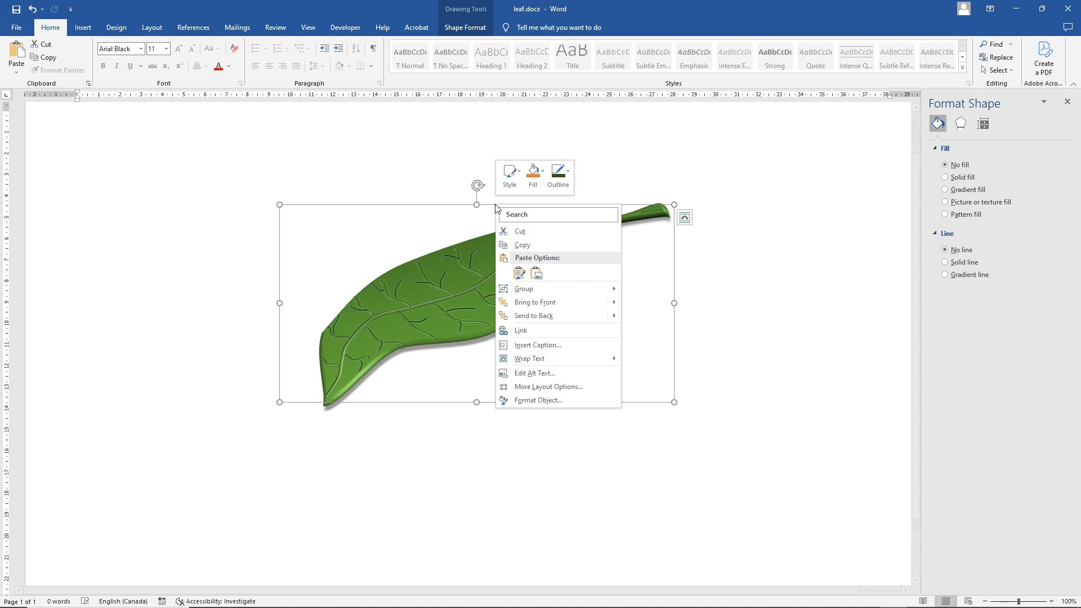
# Step: Duplicate the grouped leaf and rotate the copy to hang more steeply, with its stem end meeting the original's
pyautogui.click(521, 245)
pyautogui.rightClick(469, 454)
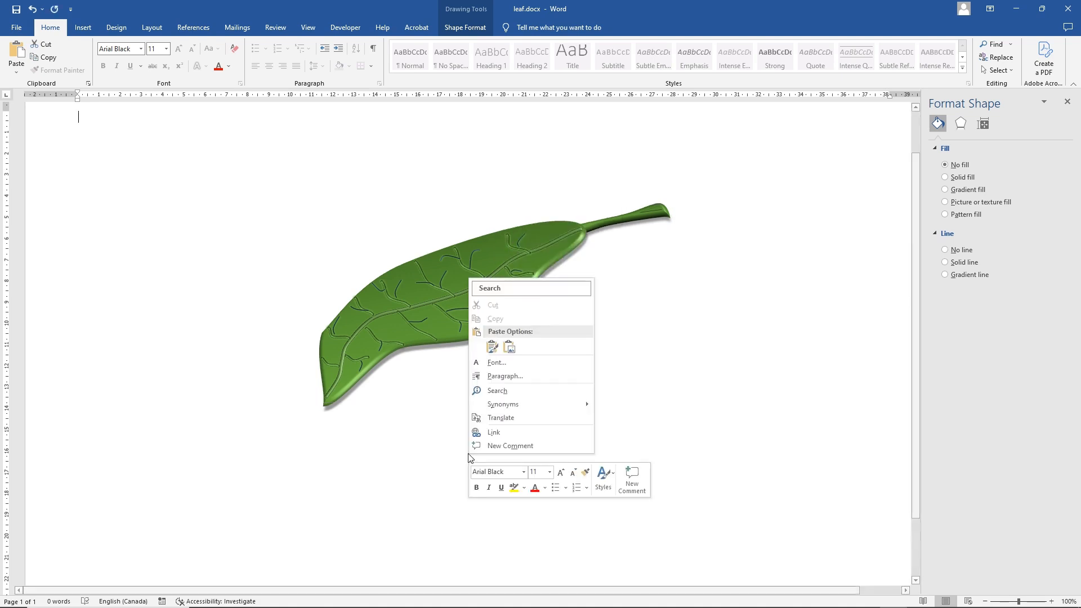
pyautogui.click(492, 347)
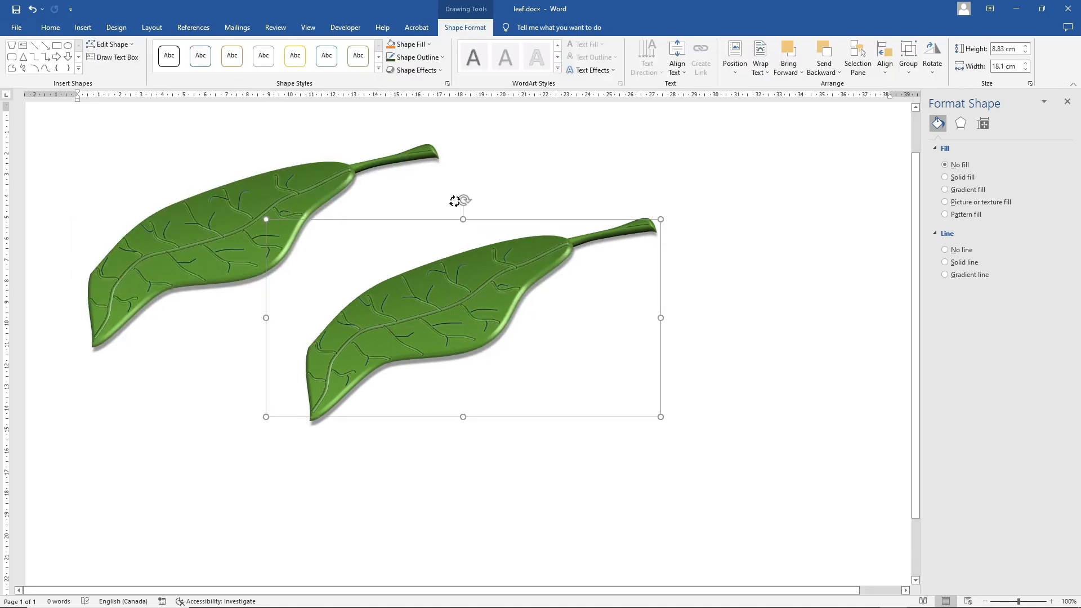
pyautogui.moveTo(460, 200); pyautogui.dragTo(386, 225)
pyautogui.hotkey('ctrl', 'z')
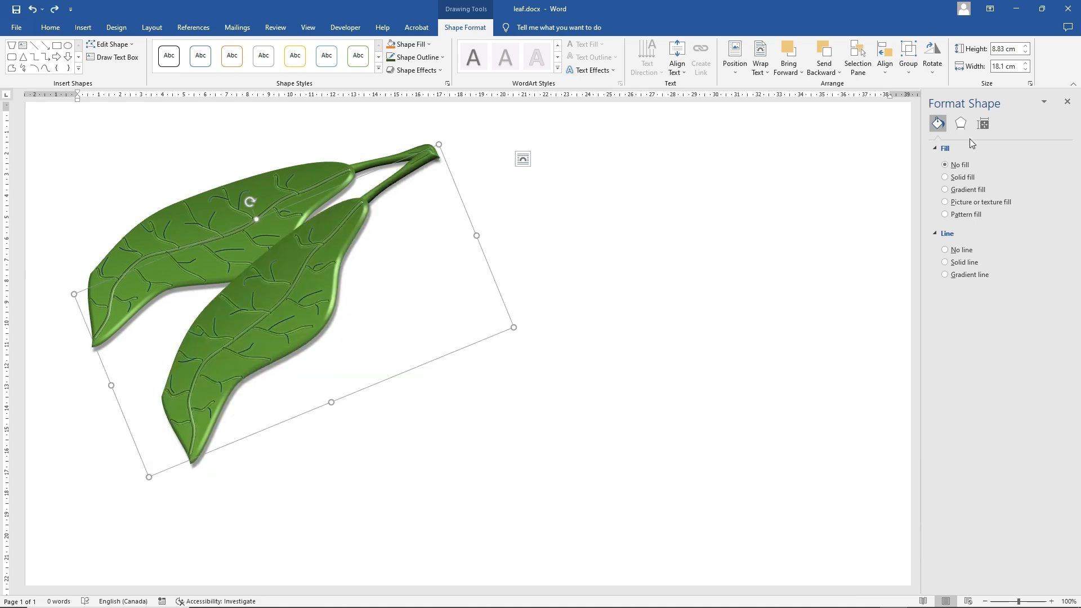
# Step: Place a third, nearly vertical leaf copy with its stem at the shared joint and make it smaller than the other two
pyautogui.click(960, 123)
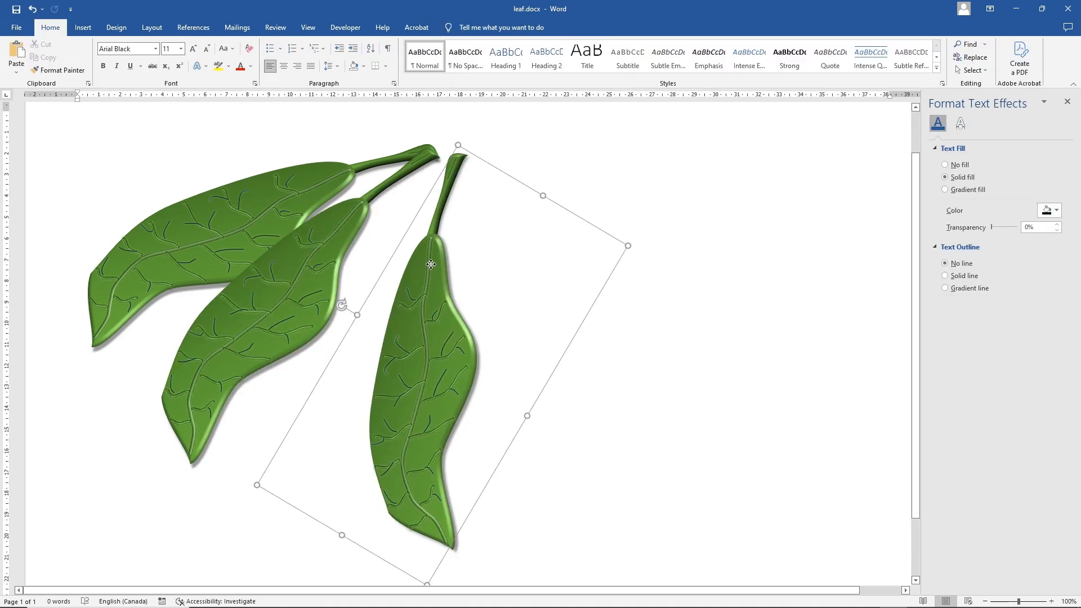
pyautogui.moveTo(433, 264); pyautogui.dragTo(404, 259)
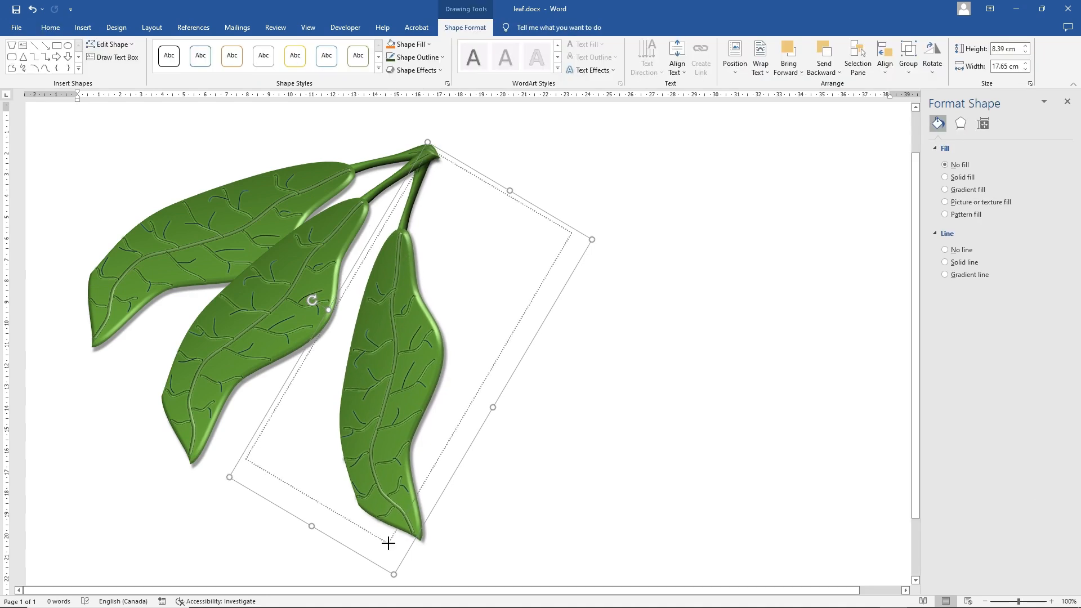
pyautogui.moveTo(387, 543); pyautogui.dragTo(390, 477)
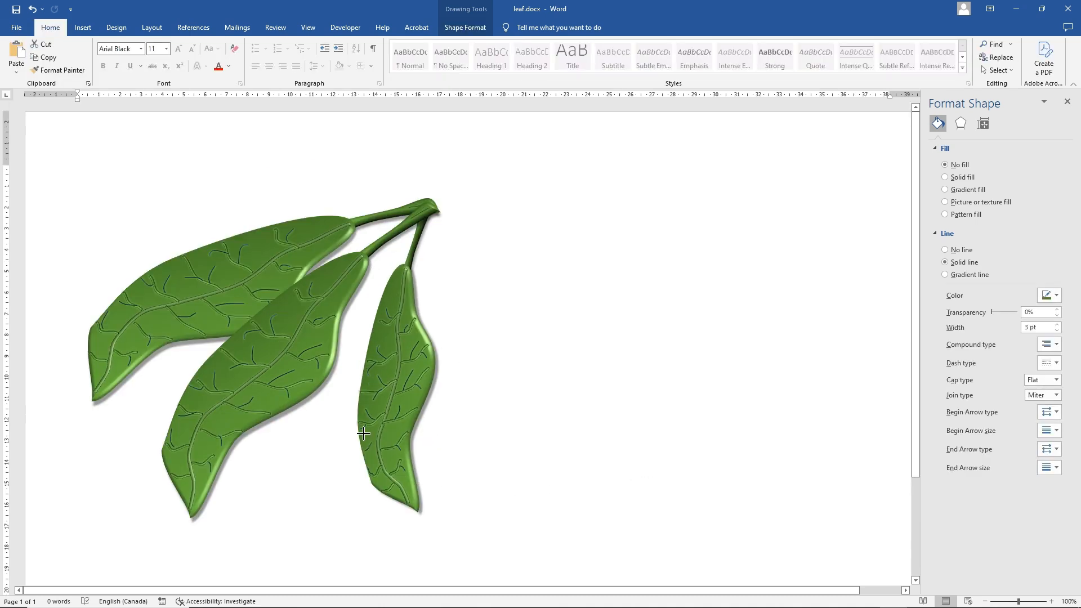
pyautogui.click(363, 433)
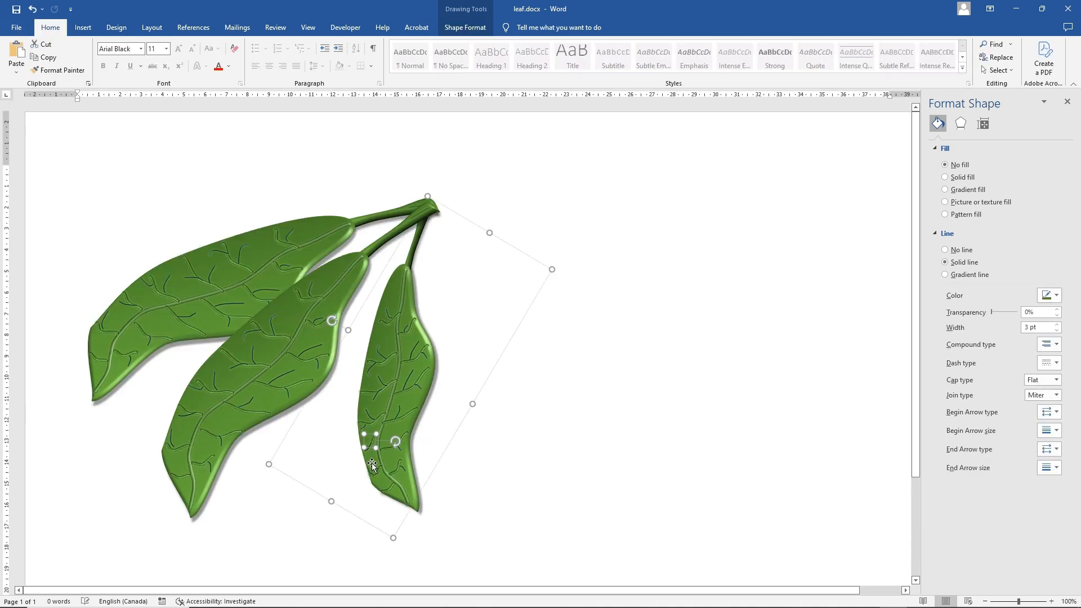
pyautogui.click(476, 465)
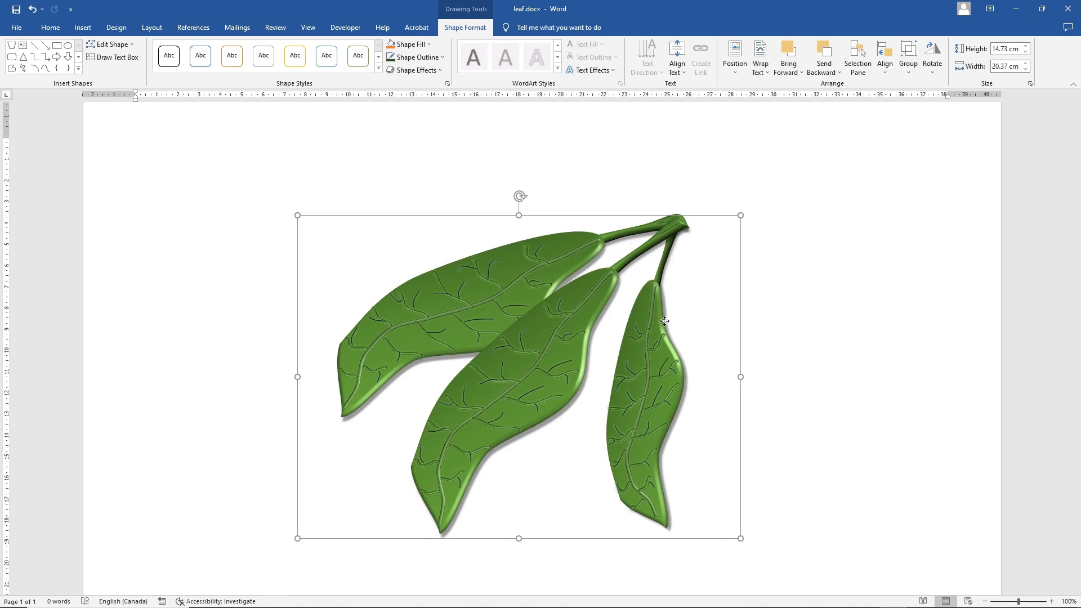
# Step: Group the three leaves and move the cluster slightly up and to the right on the page
pyautogui.moveTo(669, 316); pyautogui.dragTo(692, 297)
pyautogui.click(386, 159)
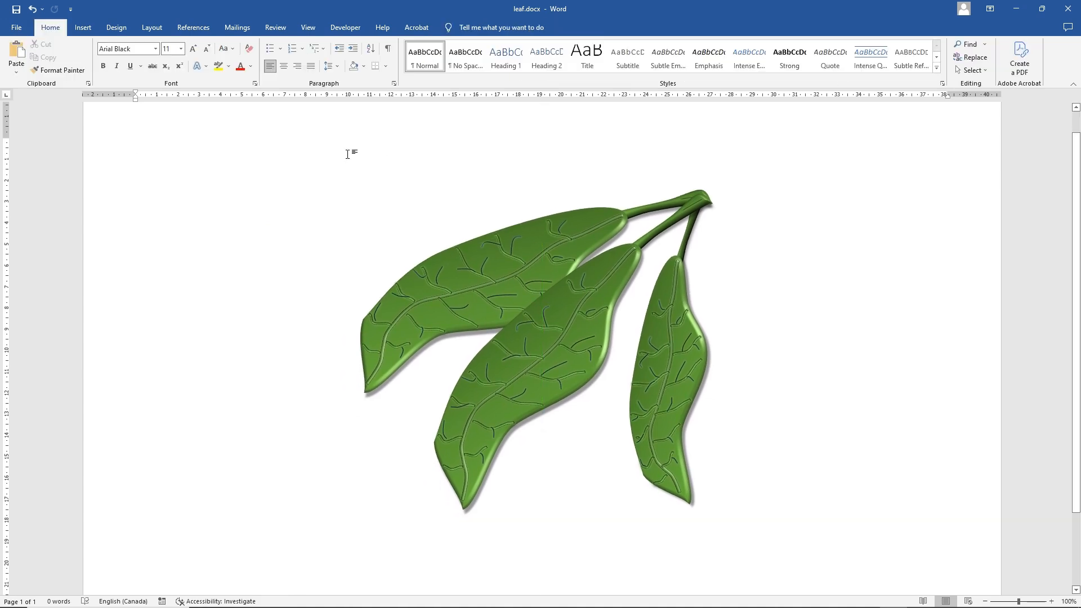